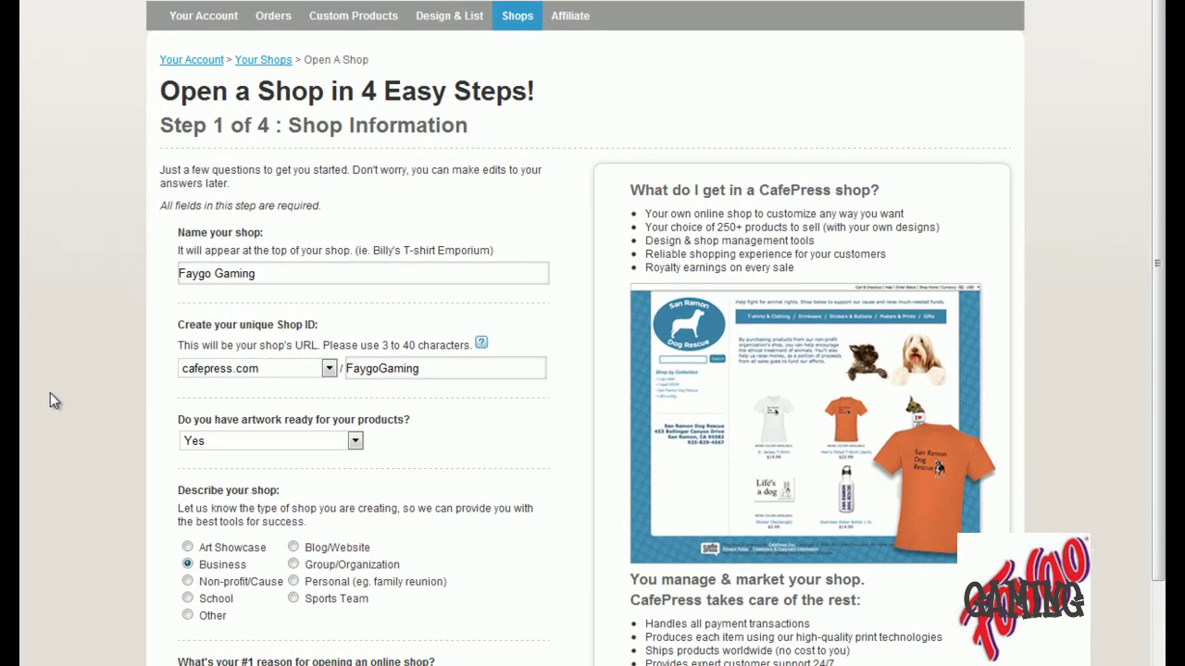
Step: Scroll down the Step 1 shop setup form for the Faygo Gaming Business shop
scroll(23, 381, "down", 1)
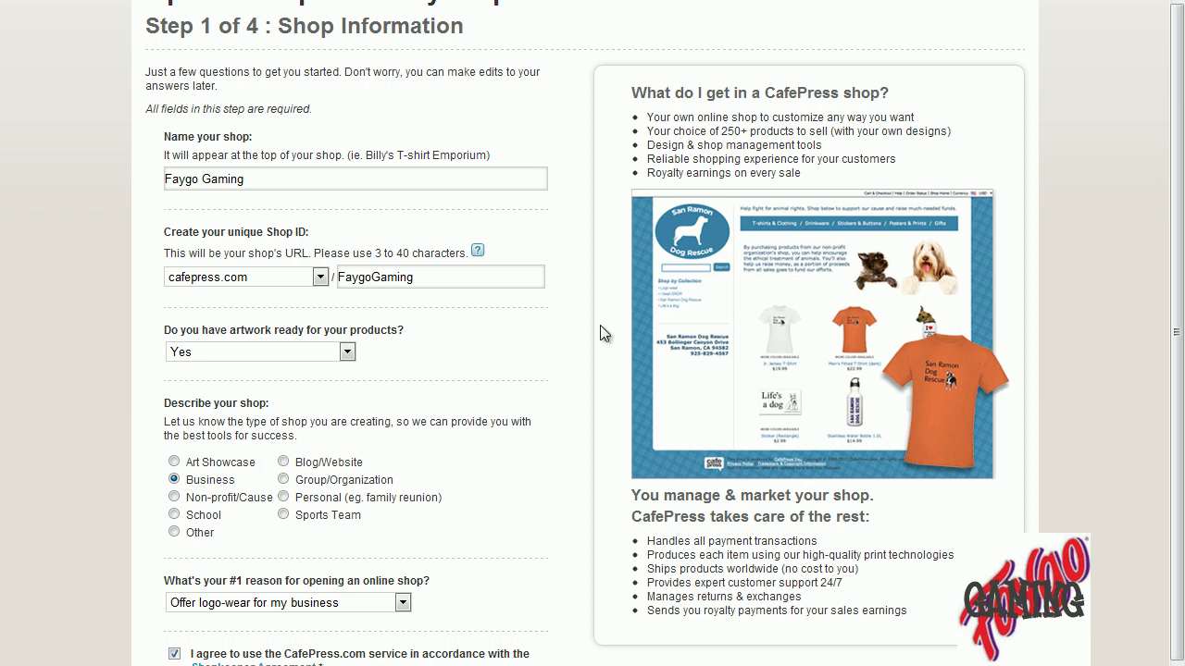
scroll(105, 319, "down", 1)
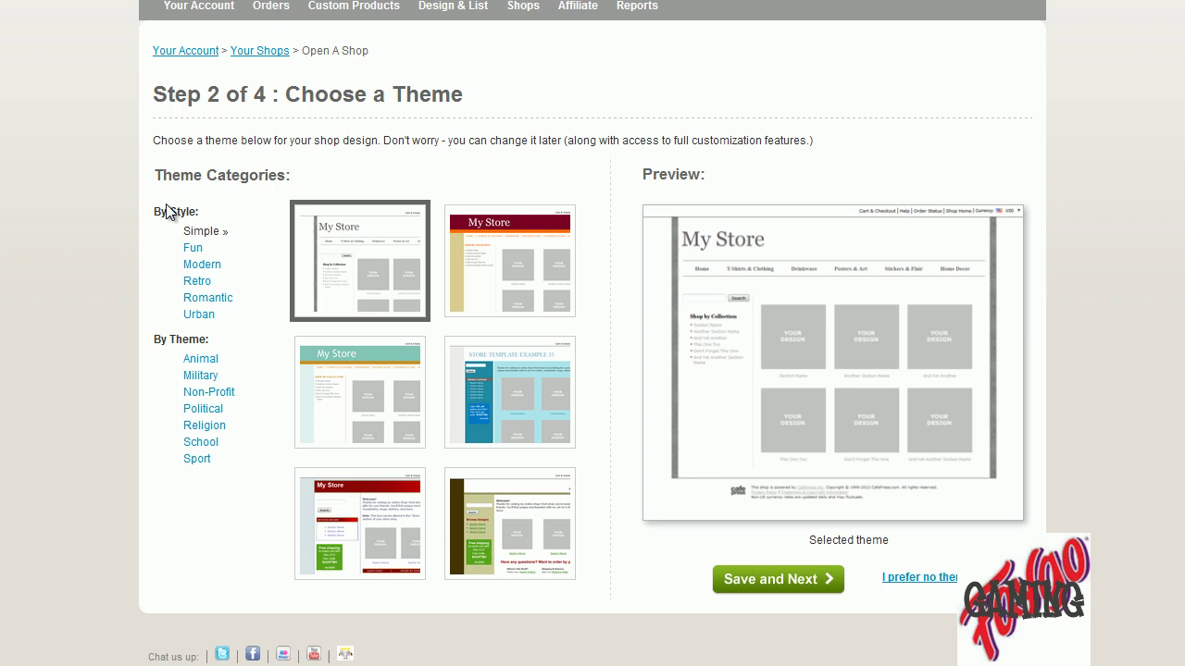
left_click(199, 315)
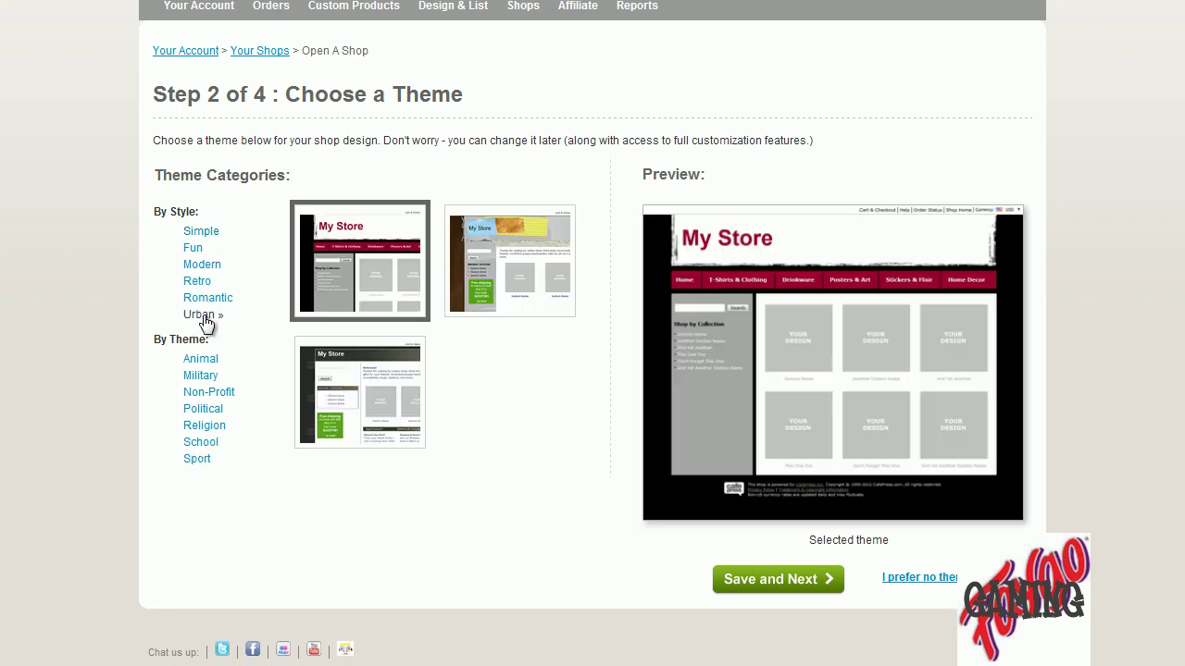
left_click(205, 267)
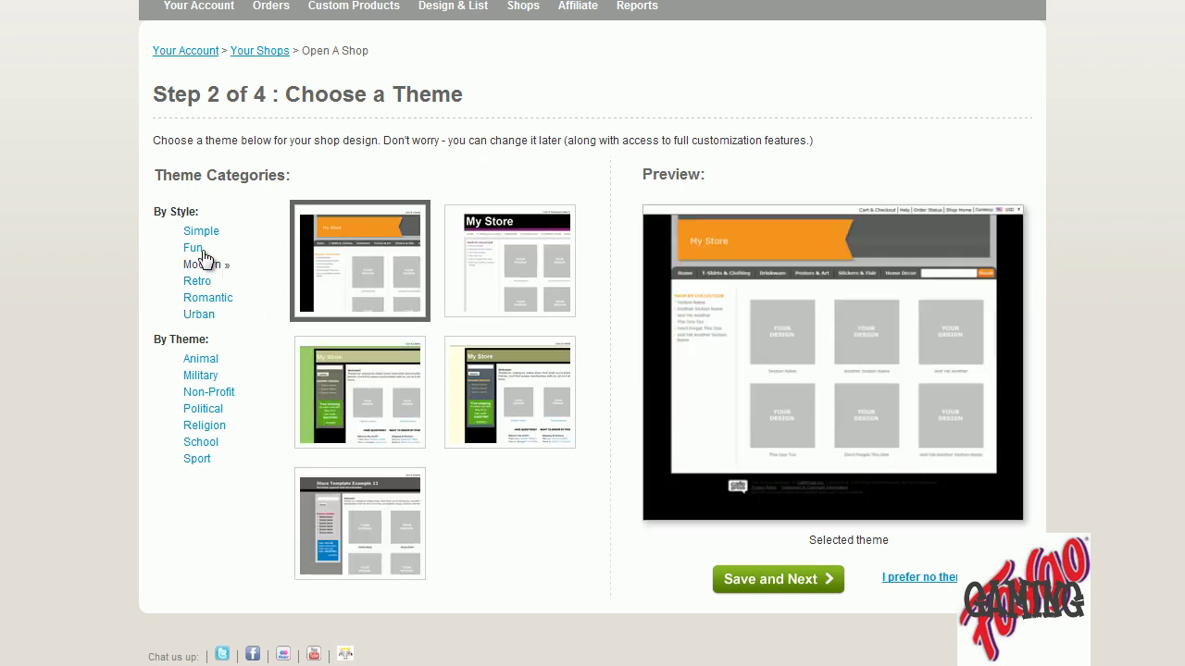
left_click(198, 250)
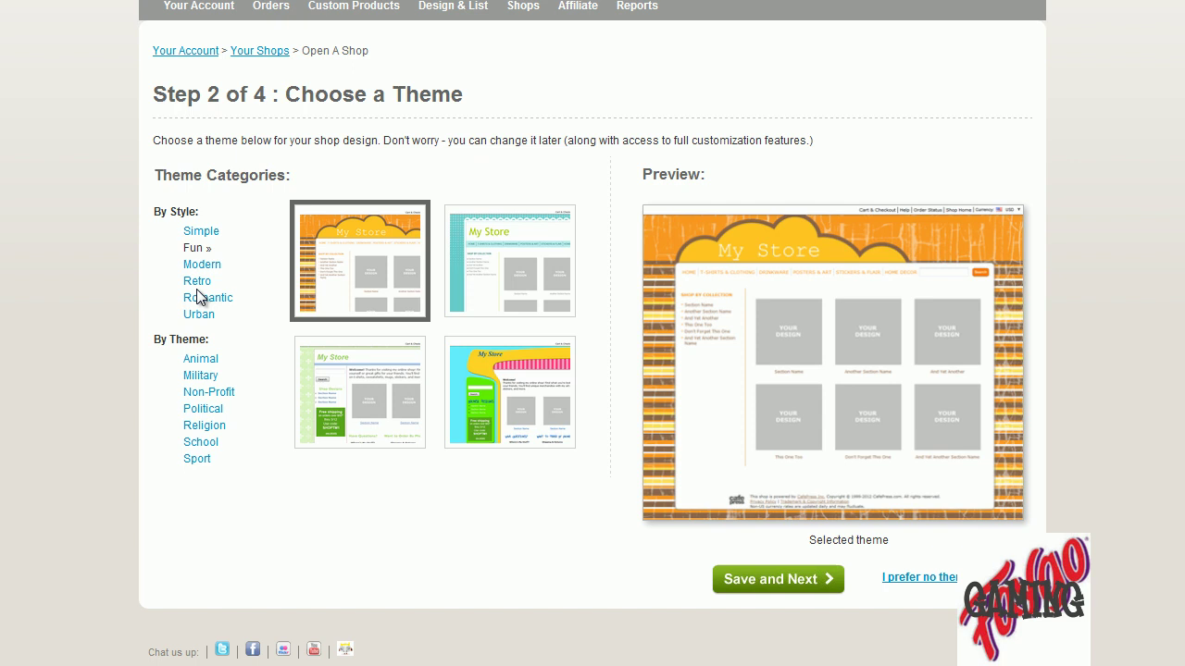
left_click(201, 286)
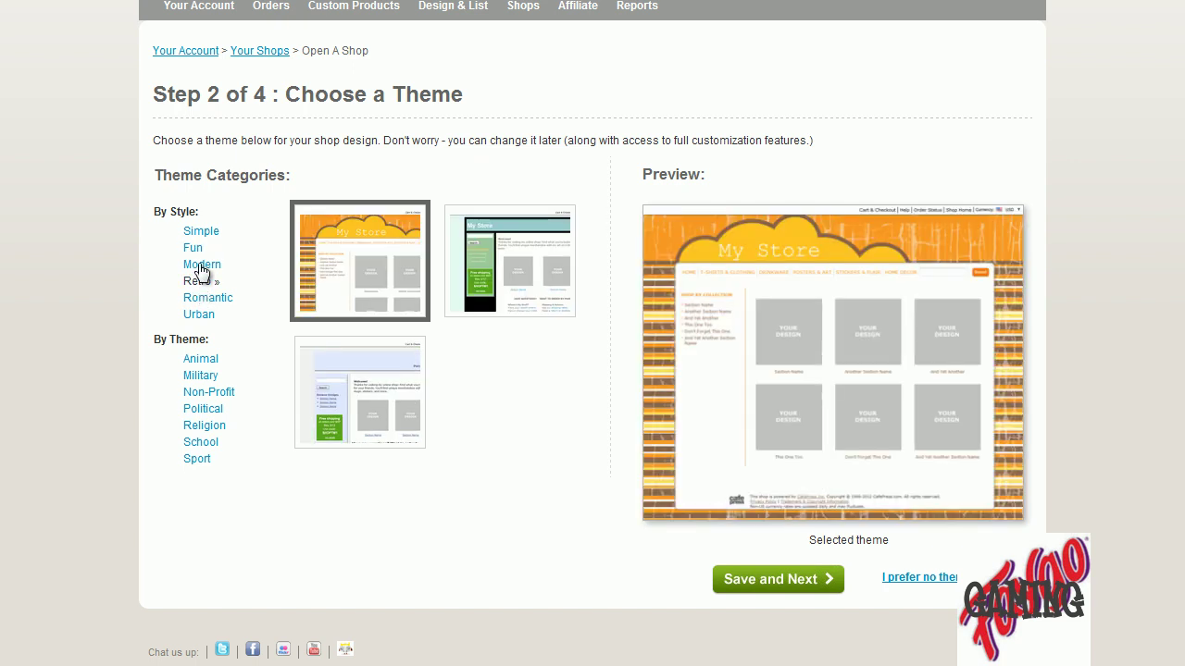
left_click(205, 233)
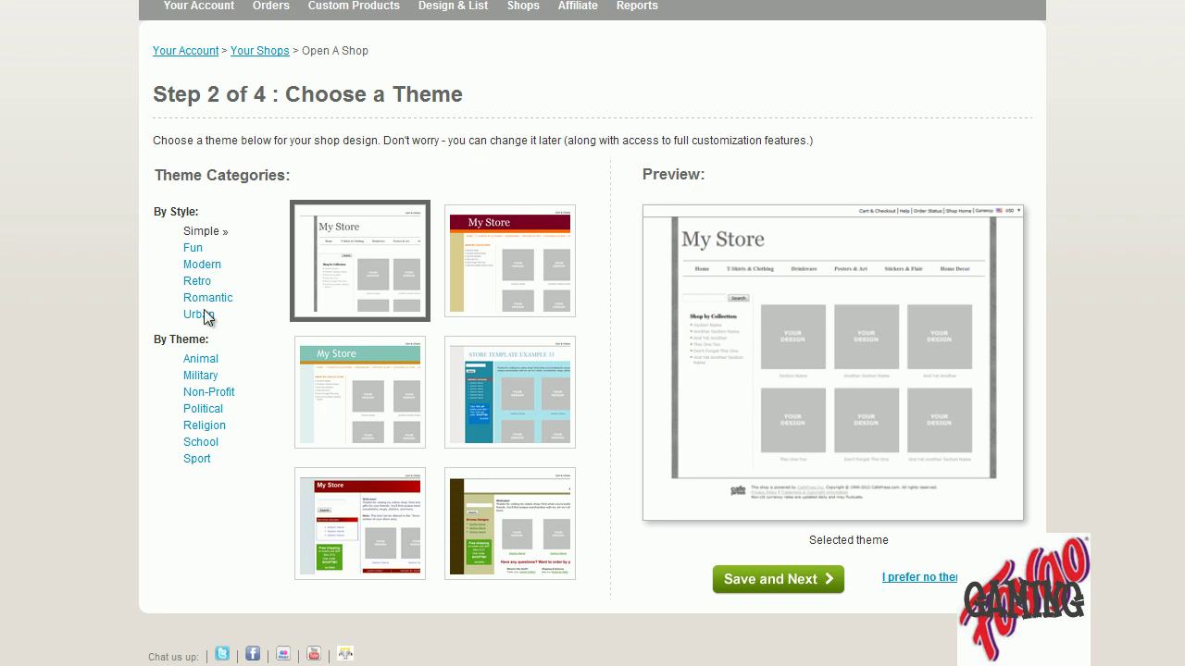
left_click(206, 366)
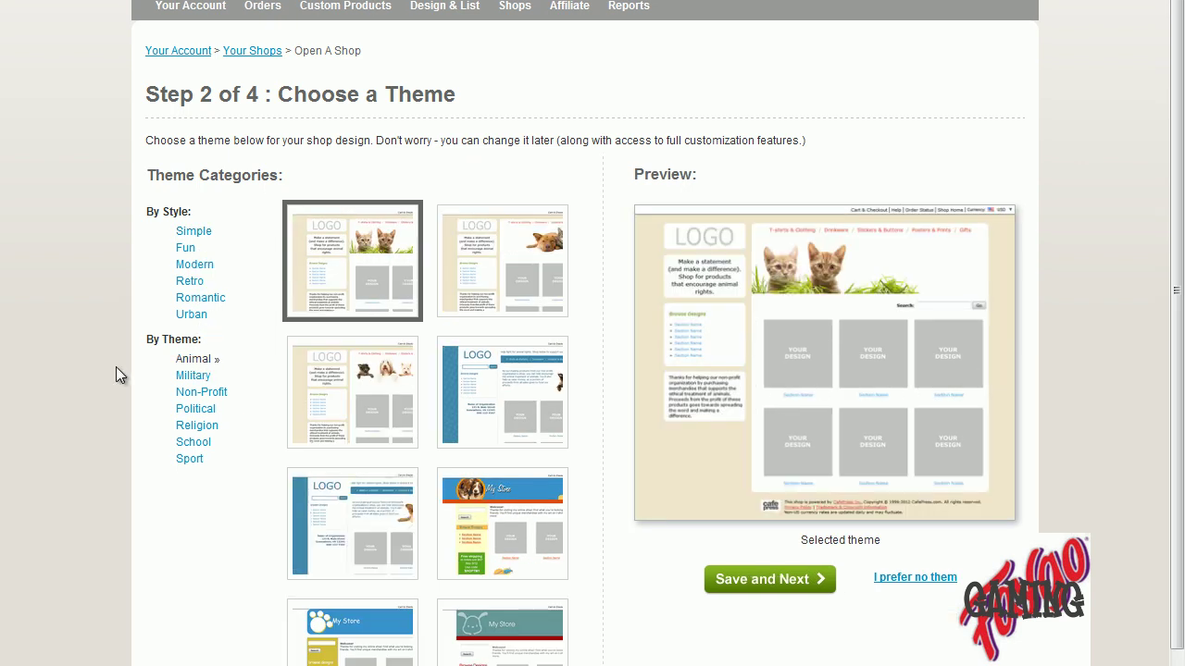
scroll(116, 366, "down", 3)
left_click(187, 339)
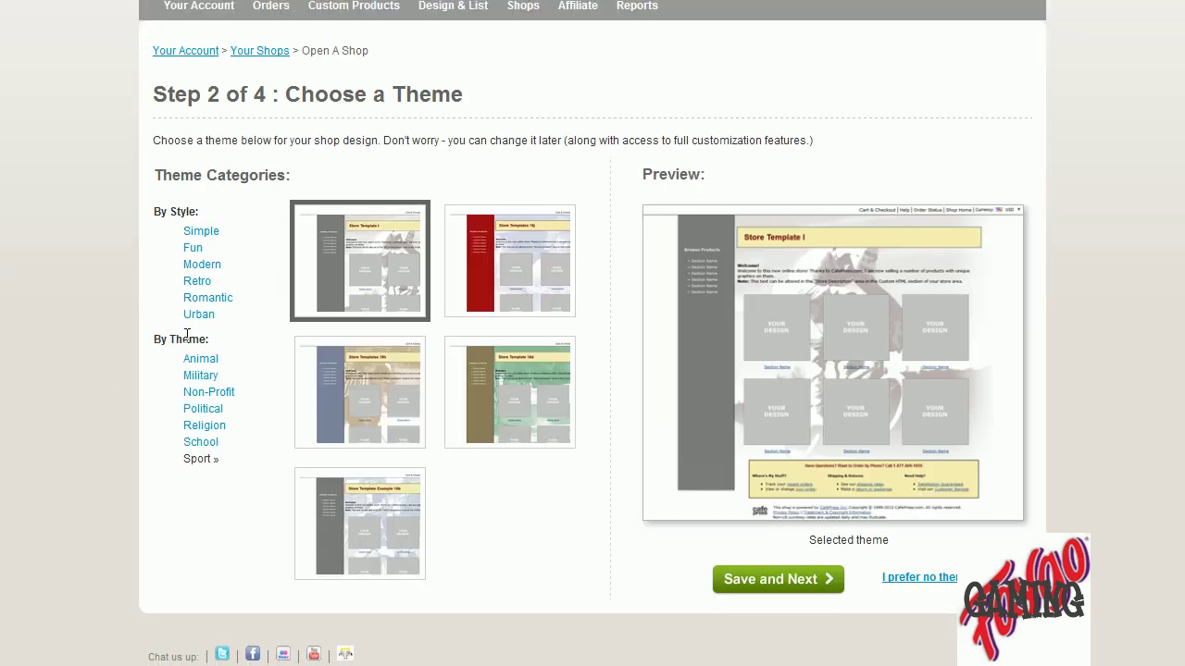
left_click(519, 295)
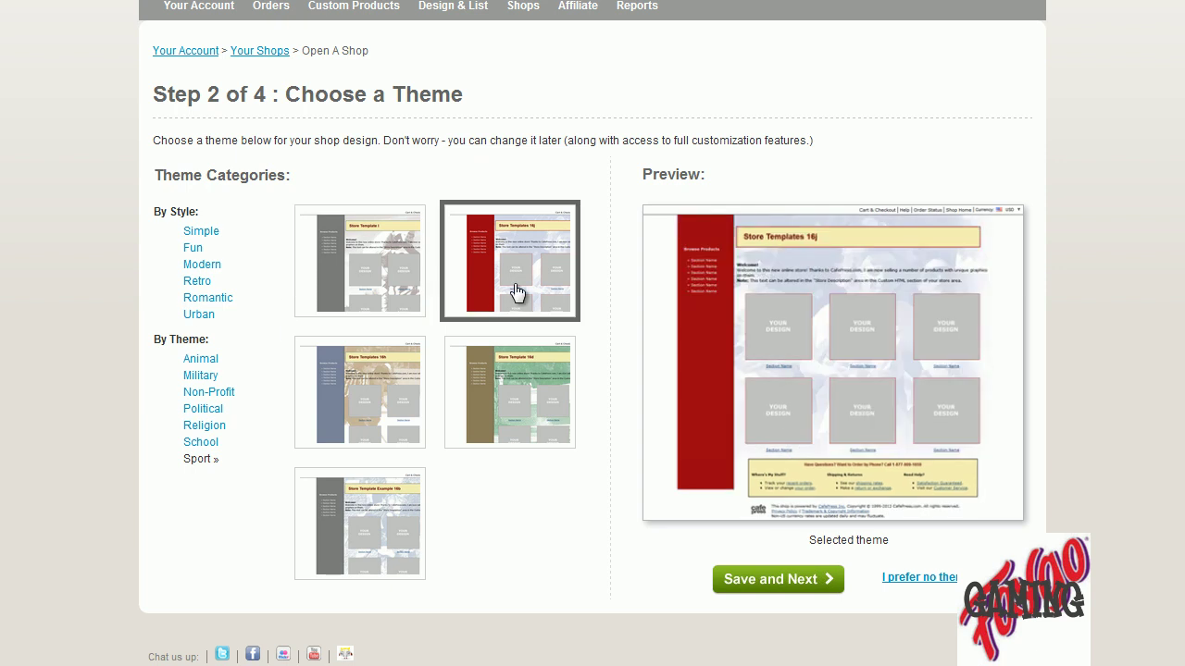
left_click(212, 439)
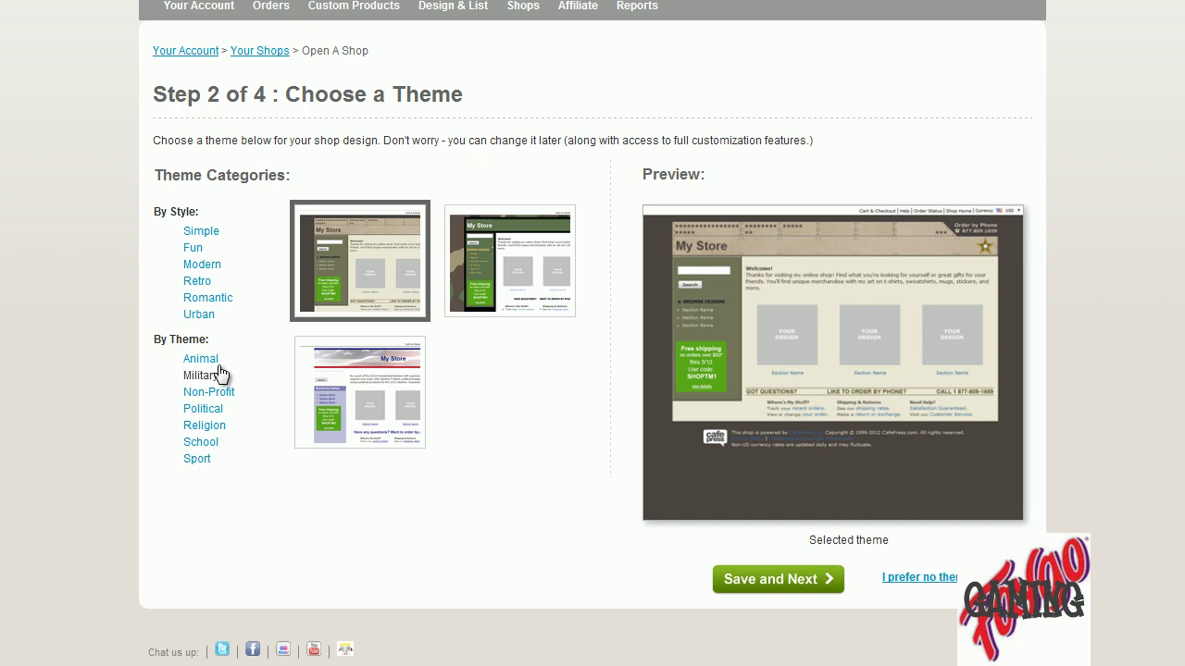
left_click(219, 363)
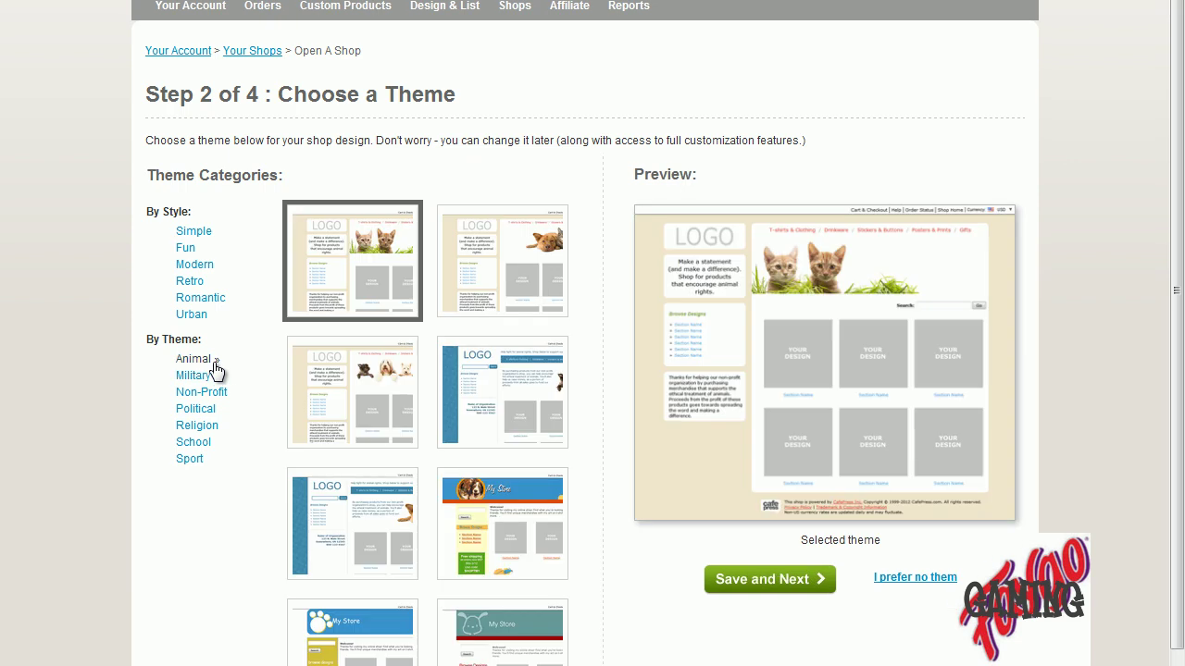
left_click(201, 233)
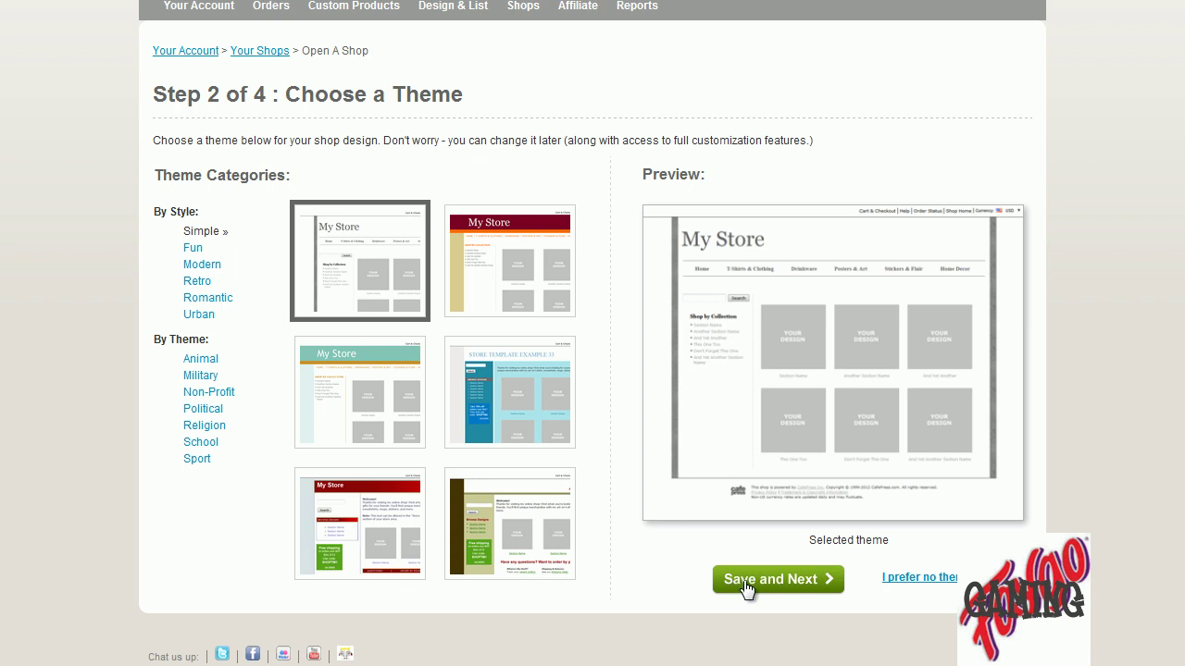
Step: Skip the theme with 'I prefer no theme' and review Step 3's product set choices
left_click(930, 577)
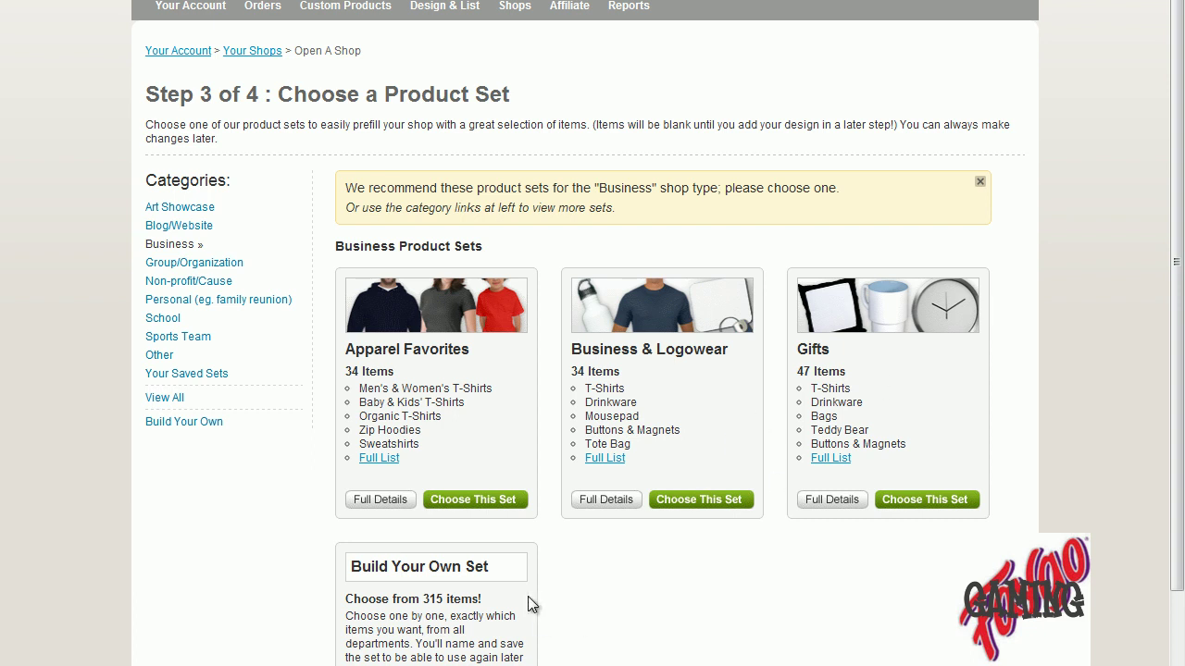
scroll(277, 600, "down", 2)
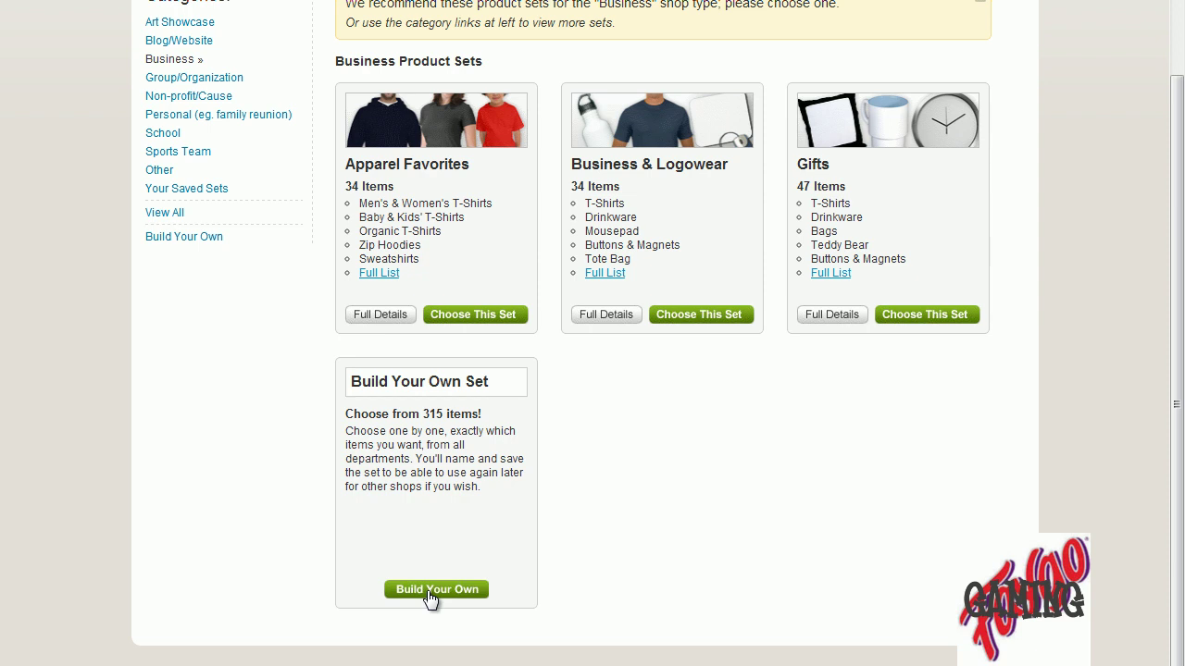
scroll(205, 519, "up", 2)
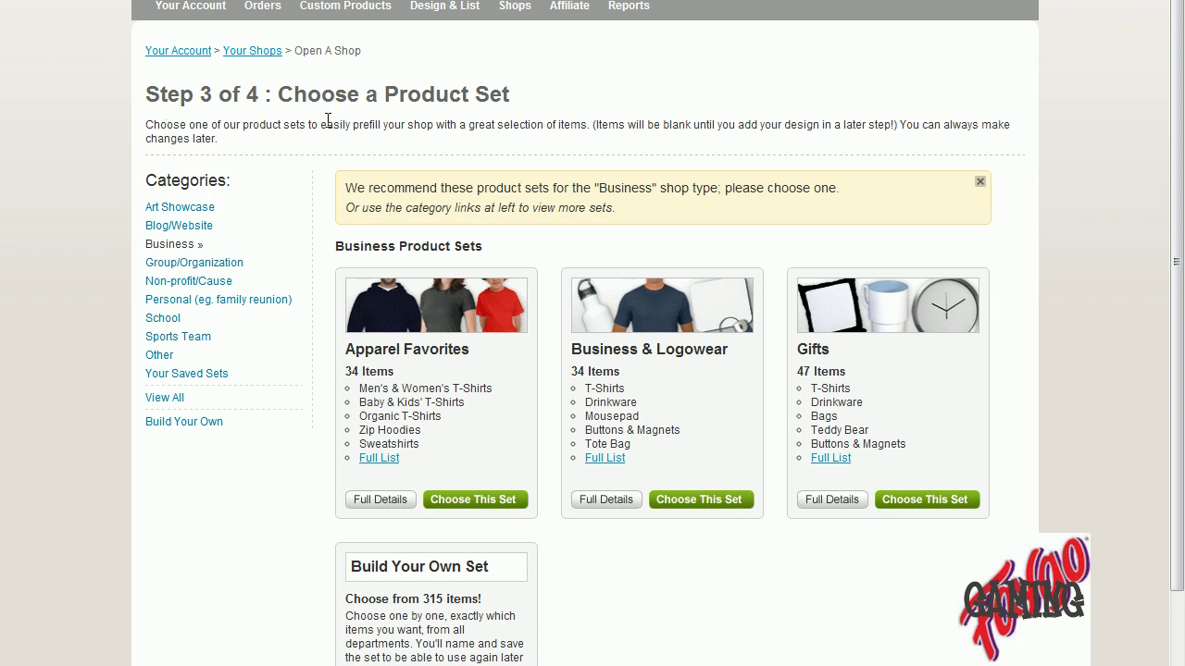
scroll(212, 549, "down", 2)
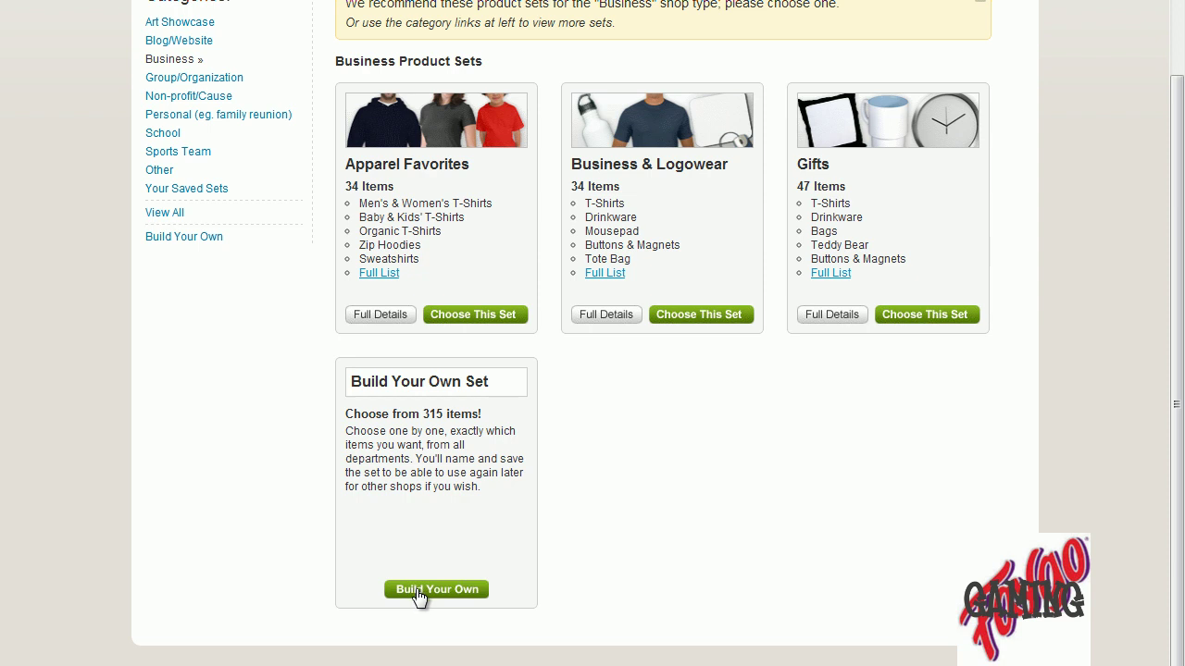
Step: Start a Build Your Own set and add eight men's shirts, from White T-Shirt to Men's Tank Top
left_click(426, 592)
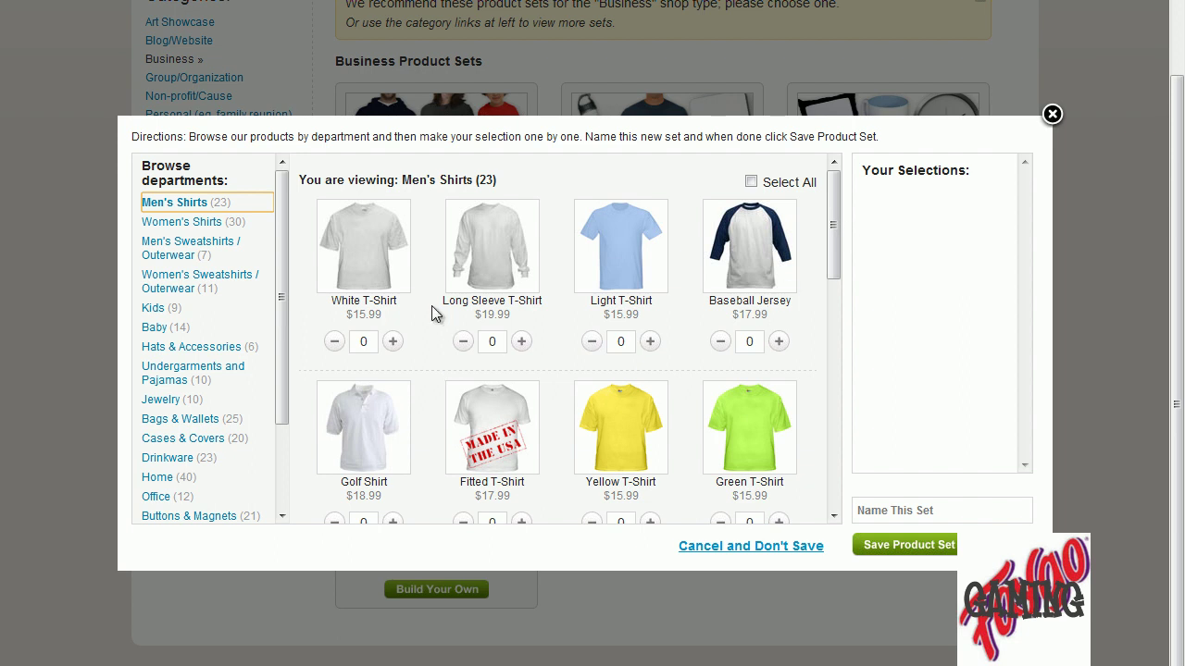
left_click(393, 342)
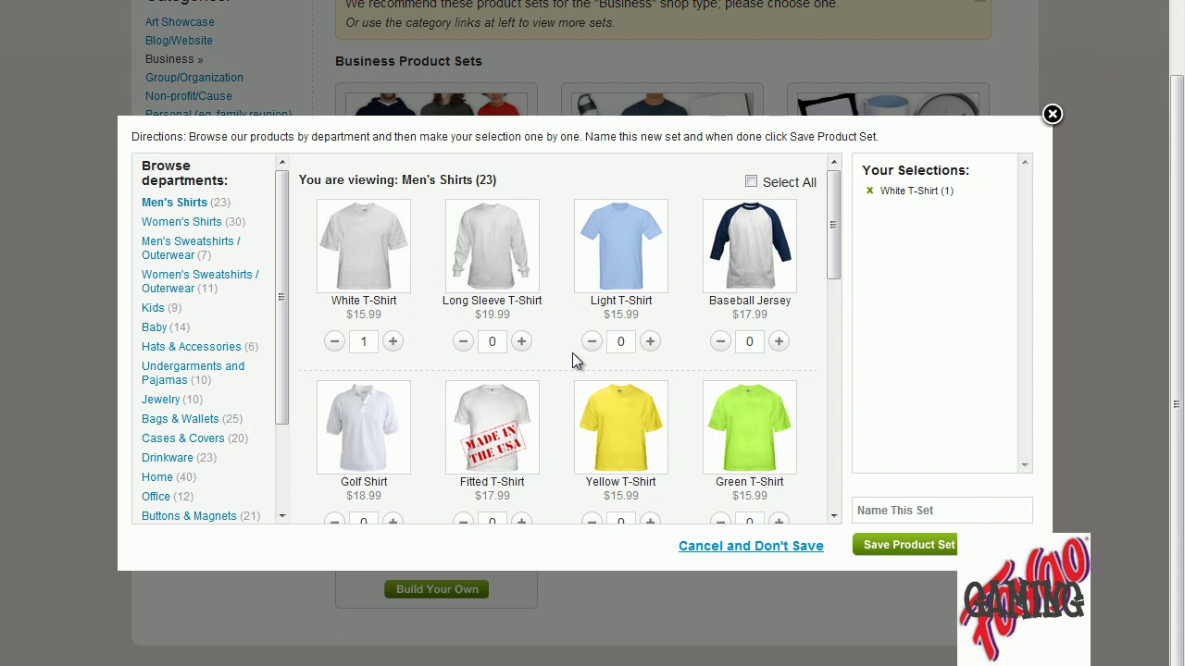
left_click(522, 342)
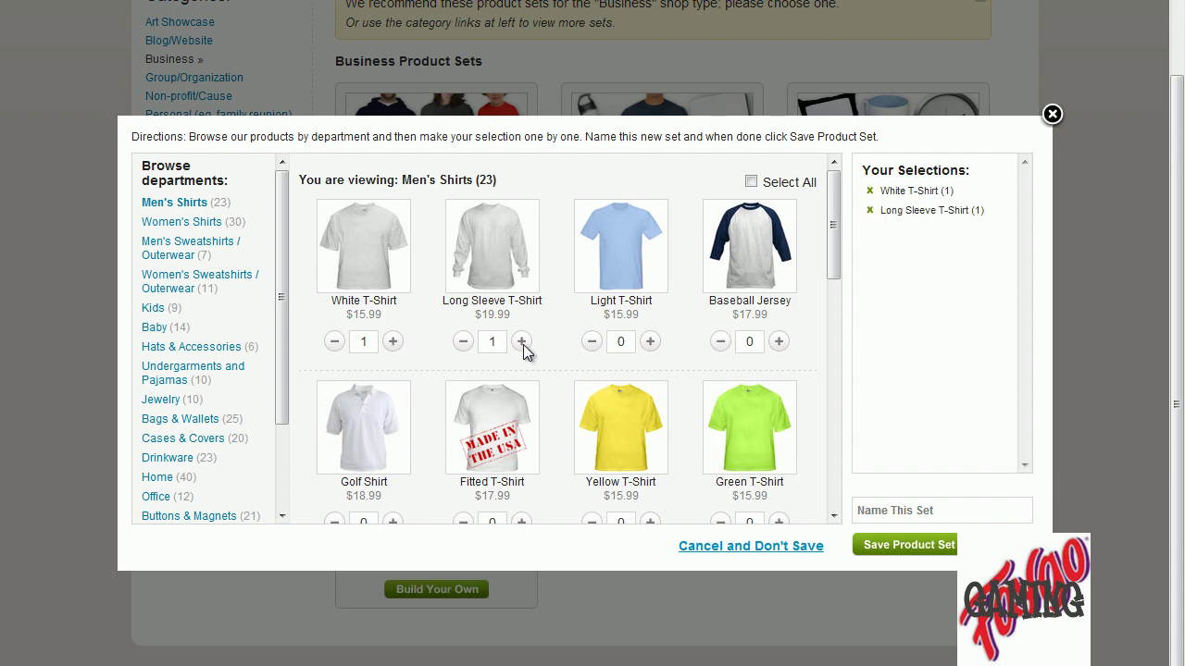
left_click(651, 342)
left_click_drag(838, 239, 841, 370)
left_click(522, 480)
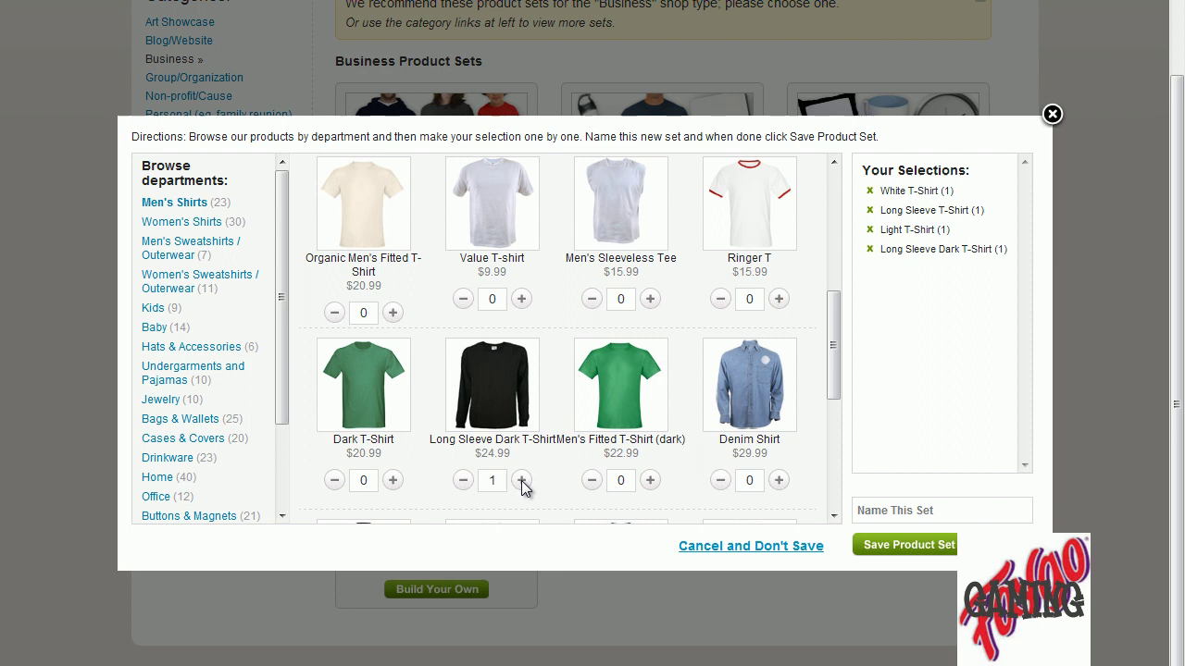
left_click(392, 480)
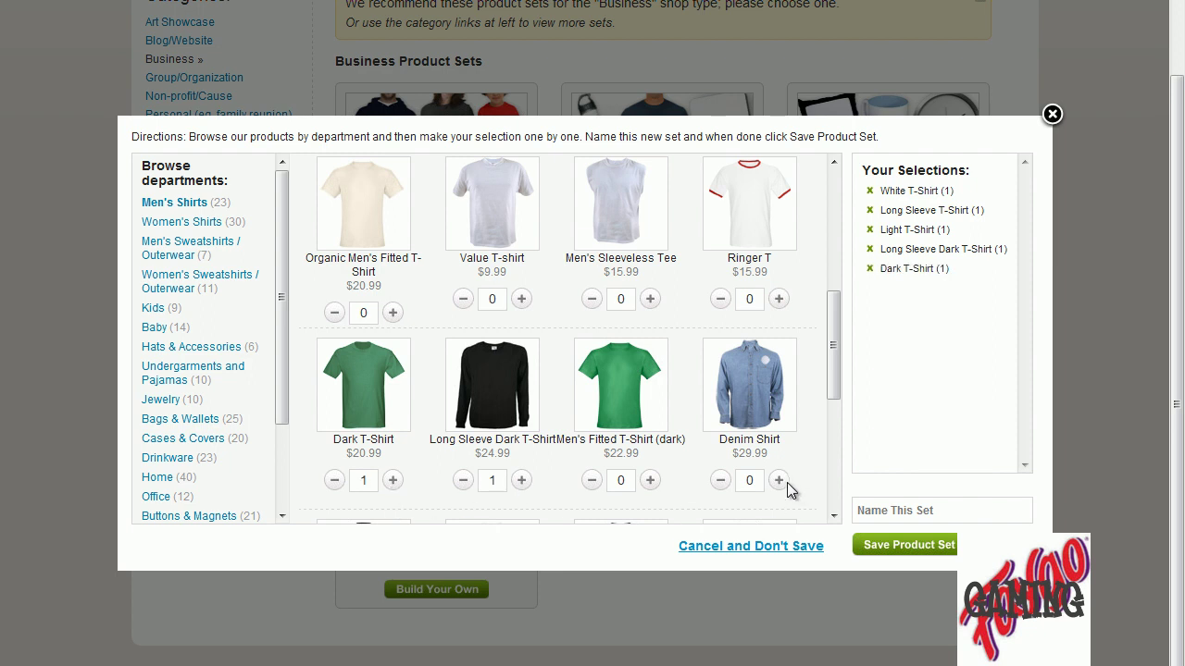
left_click(649, 480)
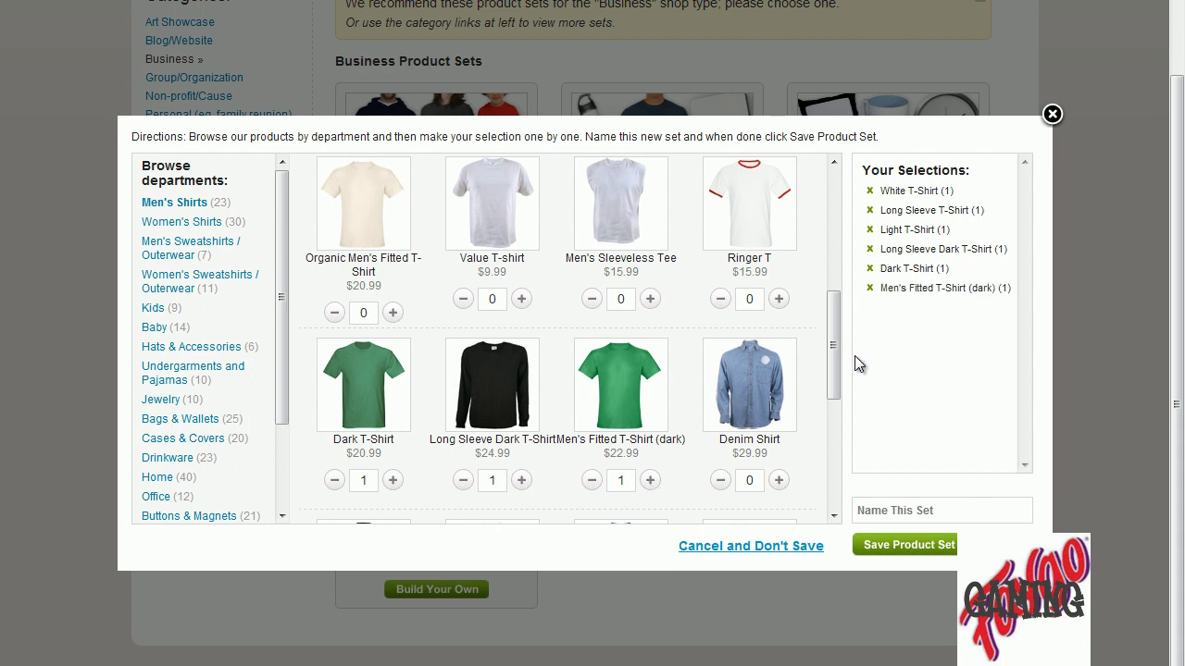
left_click_drag(833, 349, 836, 465)
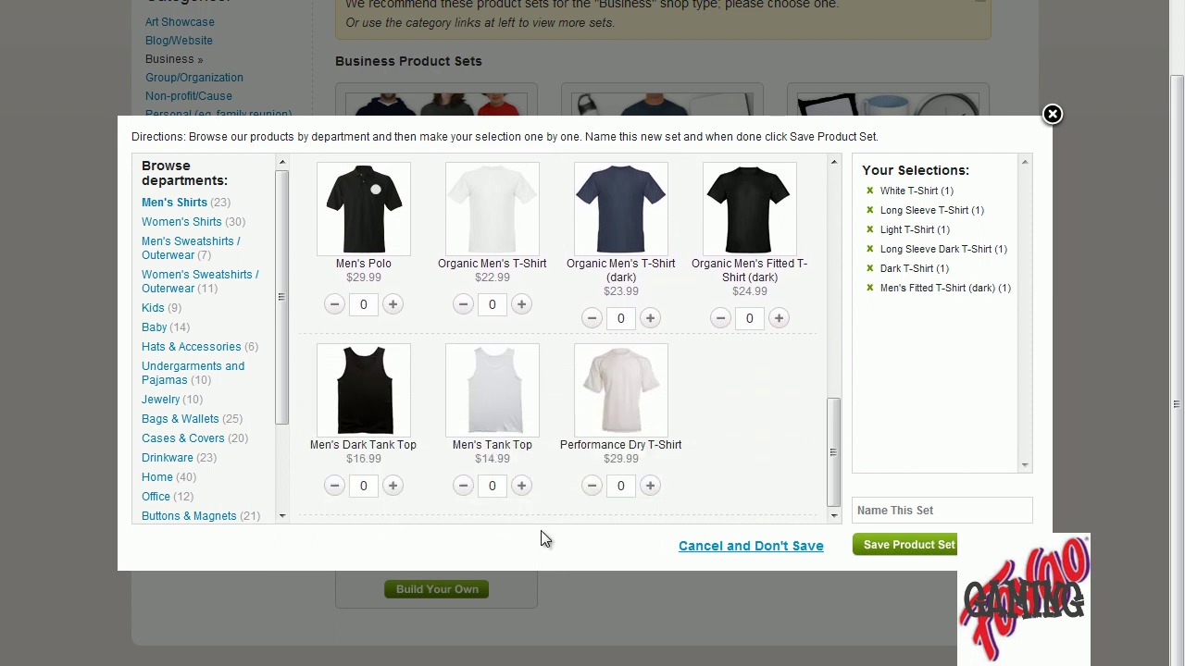
left_click(395, 489)
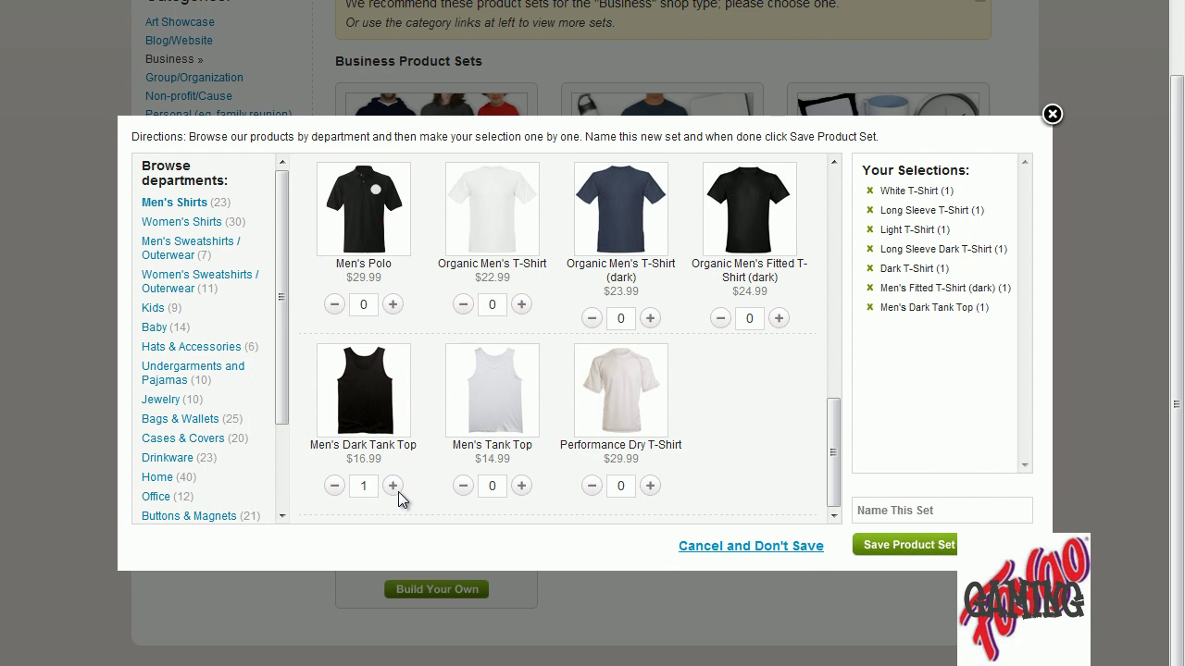
left_click(523, 486)
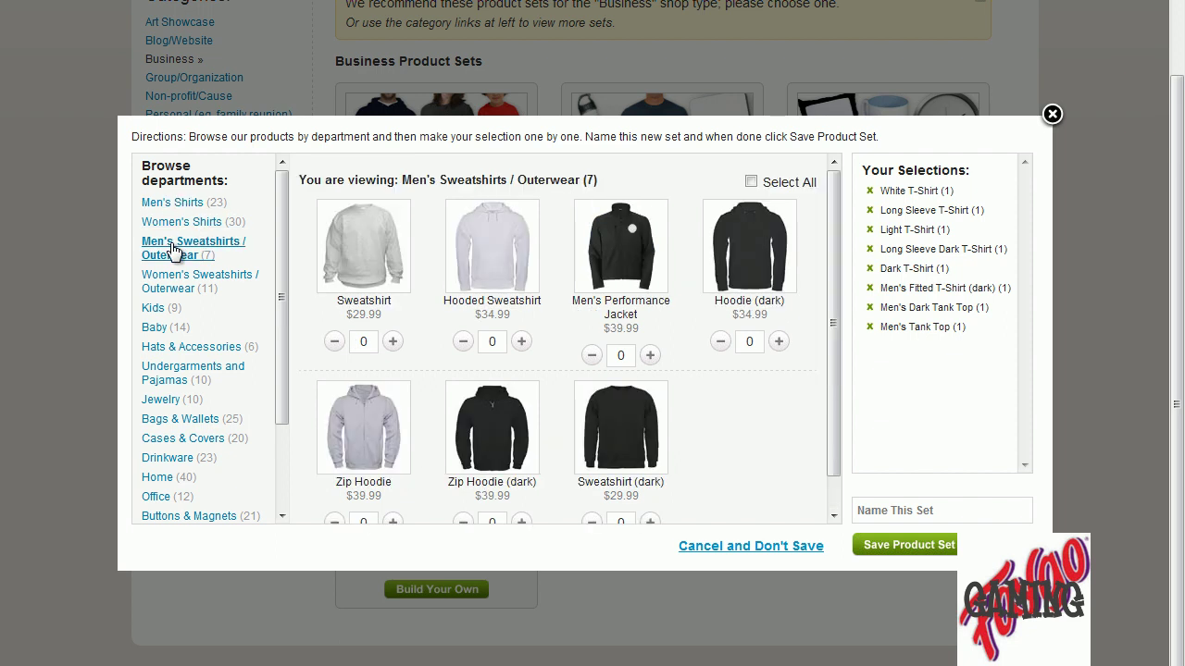
Step: Add one each of Sweatshirt, Hooded Sweatshirt, Performance Jacket, dark Hoodie, dark Sweatshirt and both Zip Hoodies
left_click(392, 341)
left_click(521, 342)
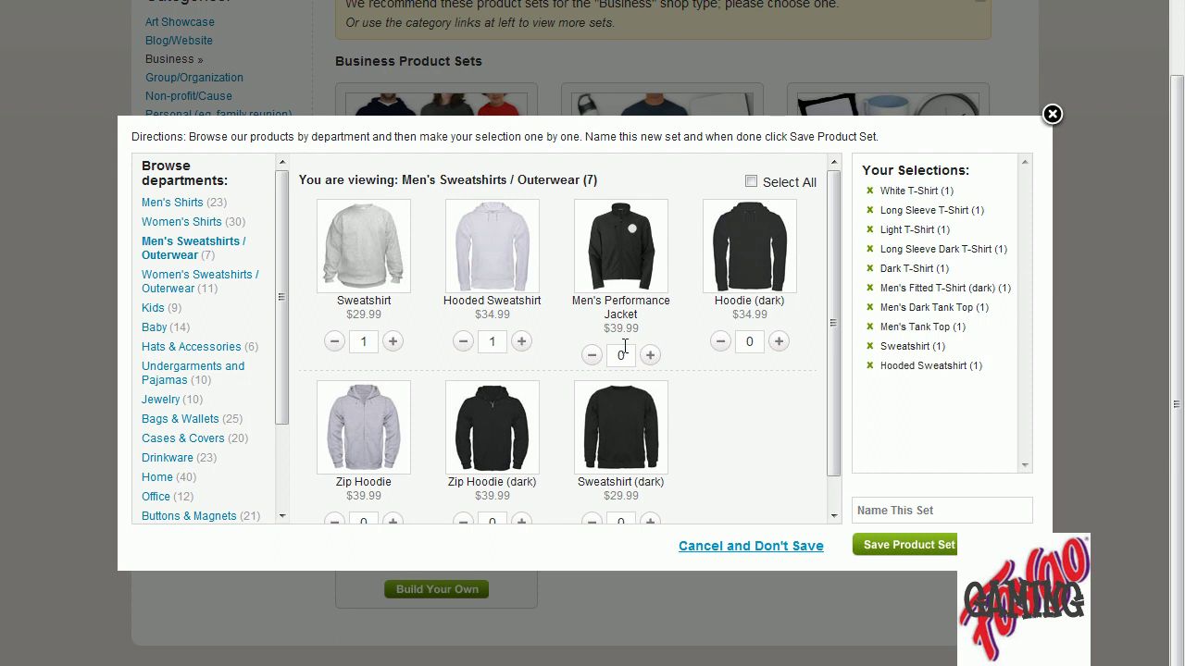
left_click(650, 356)
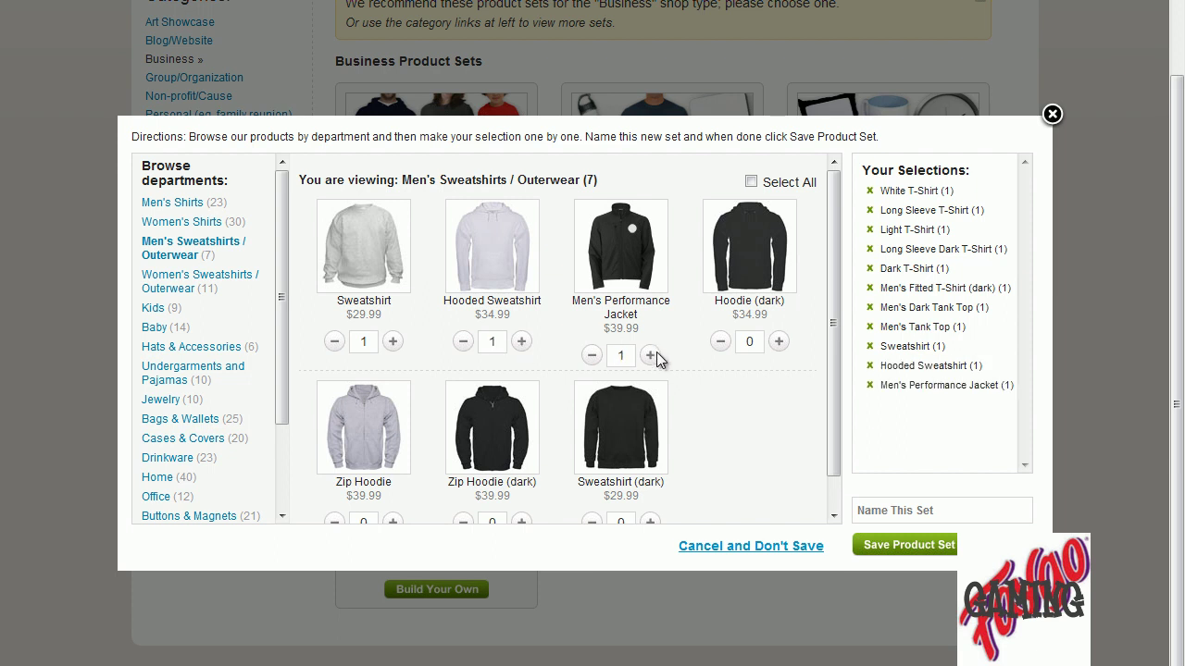
left_click(779, 341)
scroll(823, 361, "down", 1)
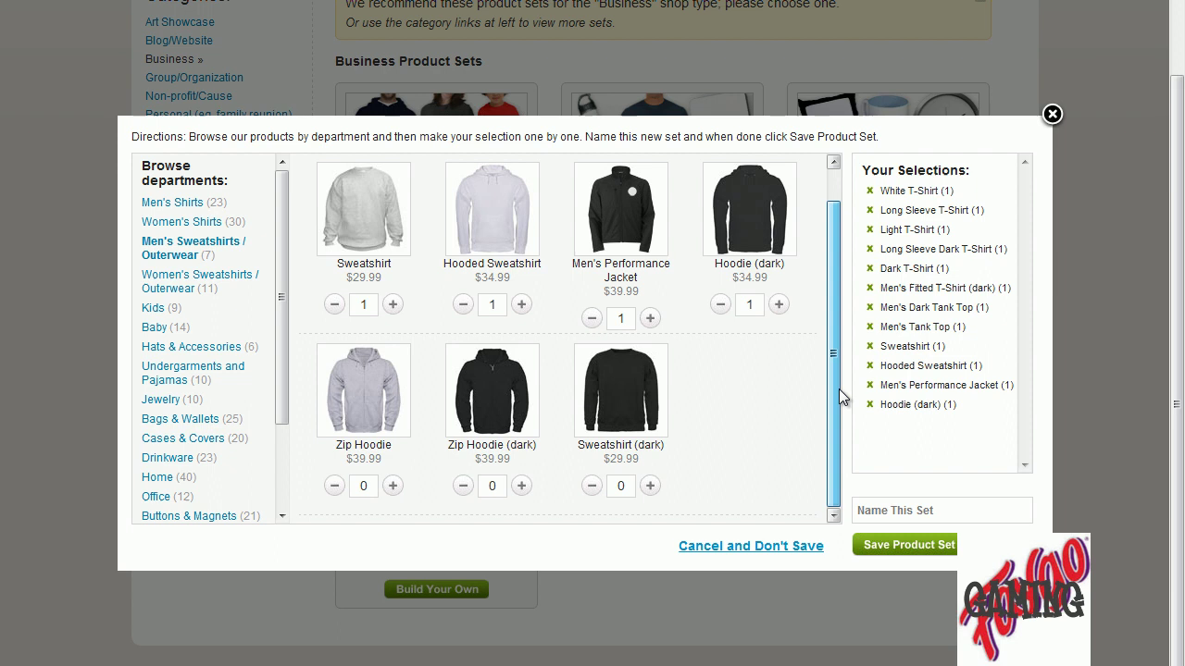
left_click(649, 485)
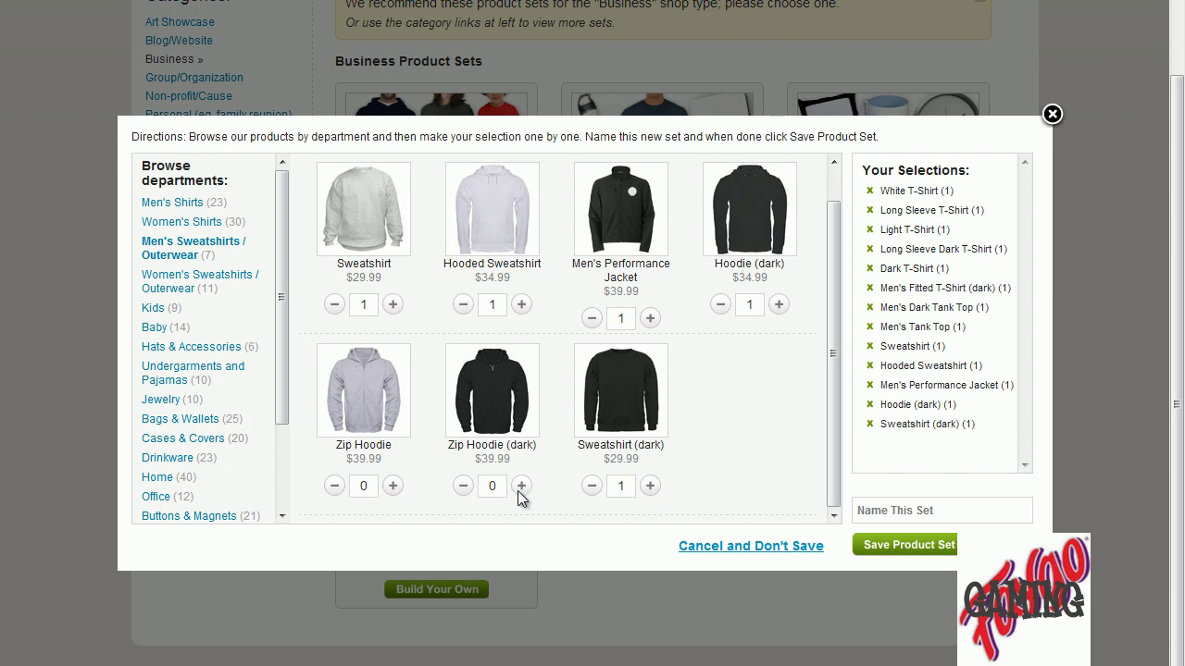
left_click(521, 486)
left_click(393, 487)
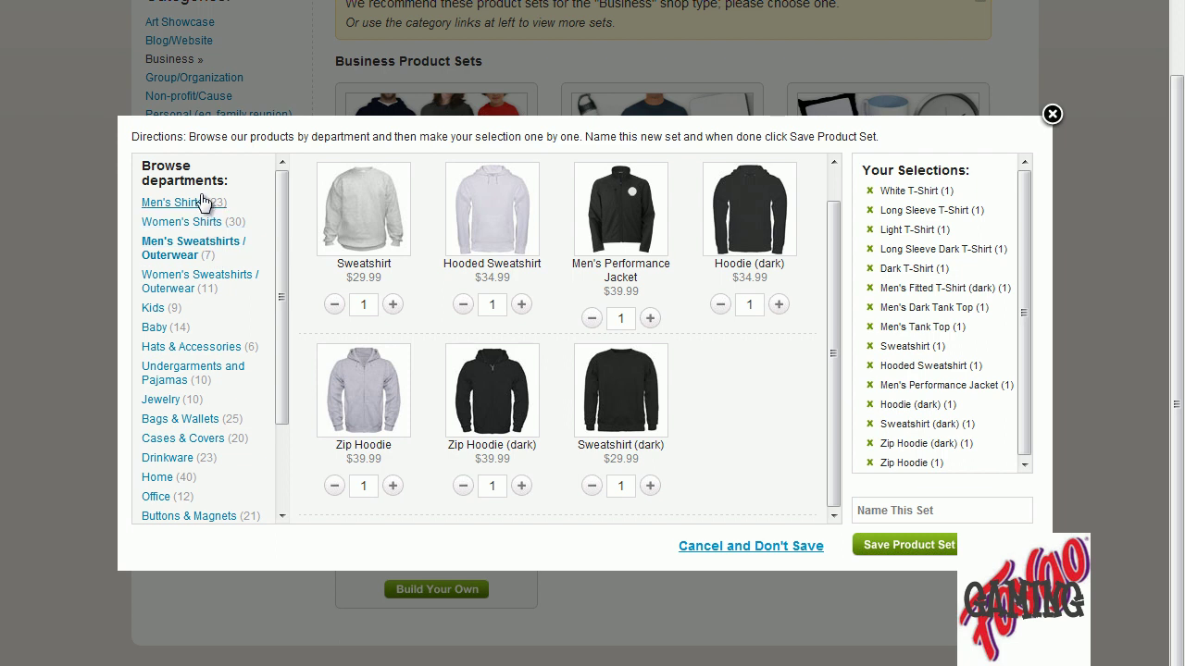
Step: Add Women's T-Shirt, Racerback Tank Top, Jr. Spaghetti Tank and Women's Long Sleeve Dark T-Shirt
left_click(194, 223)
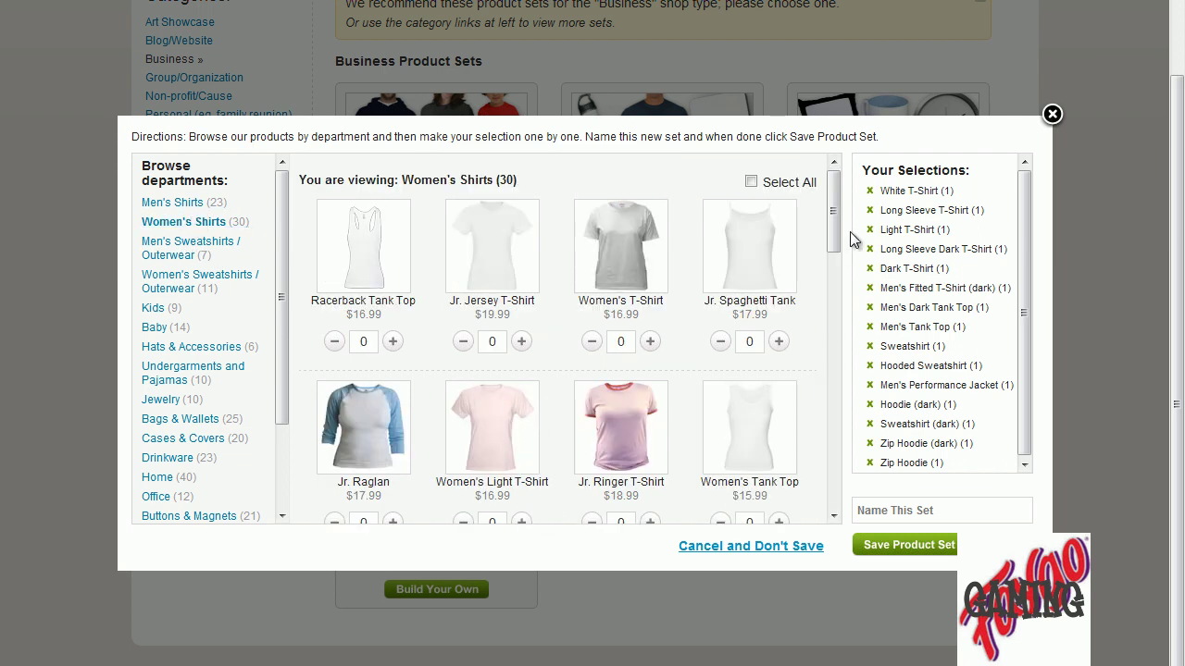
left_click(649, 342)
left_click(394, 342)
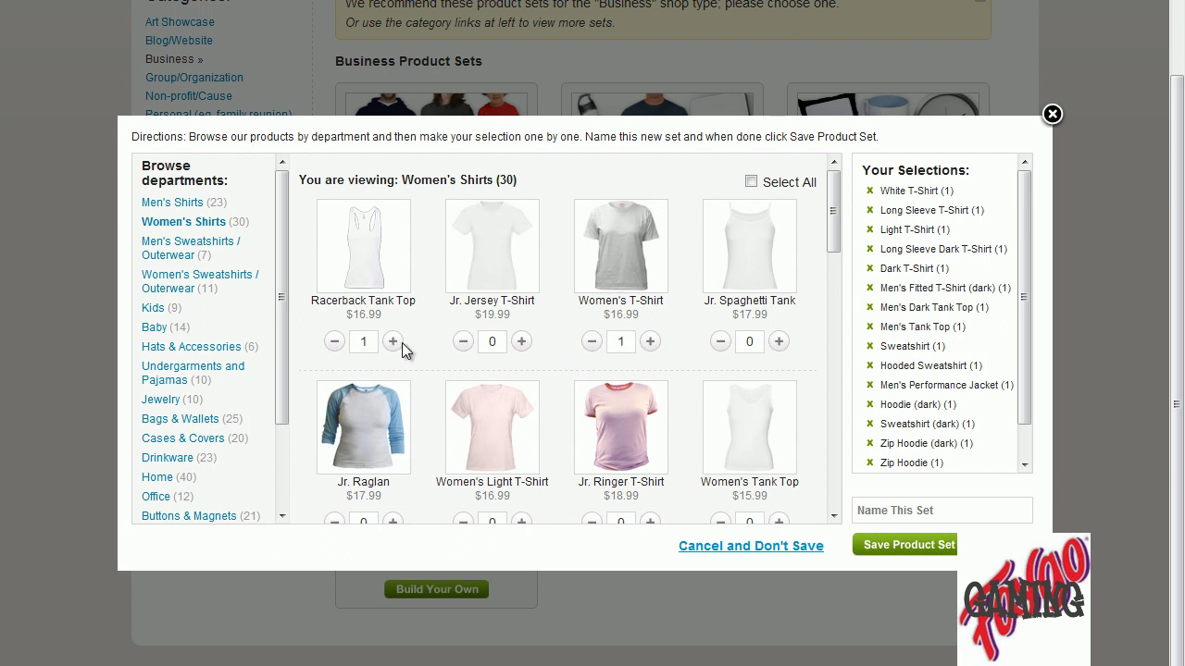
left_click(779, 342)
scroll(849, 242, "down", 4)
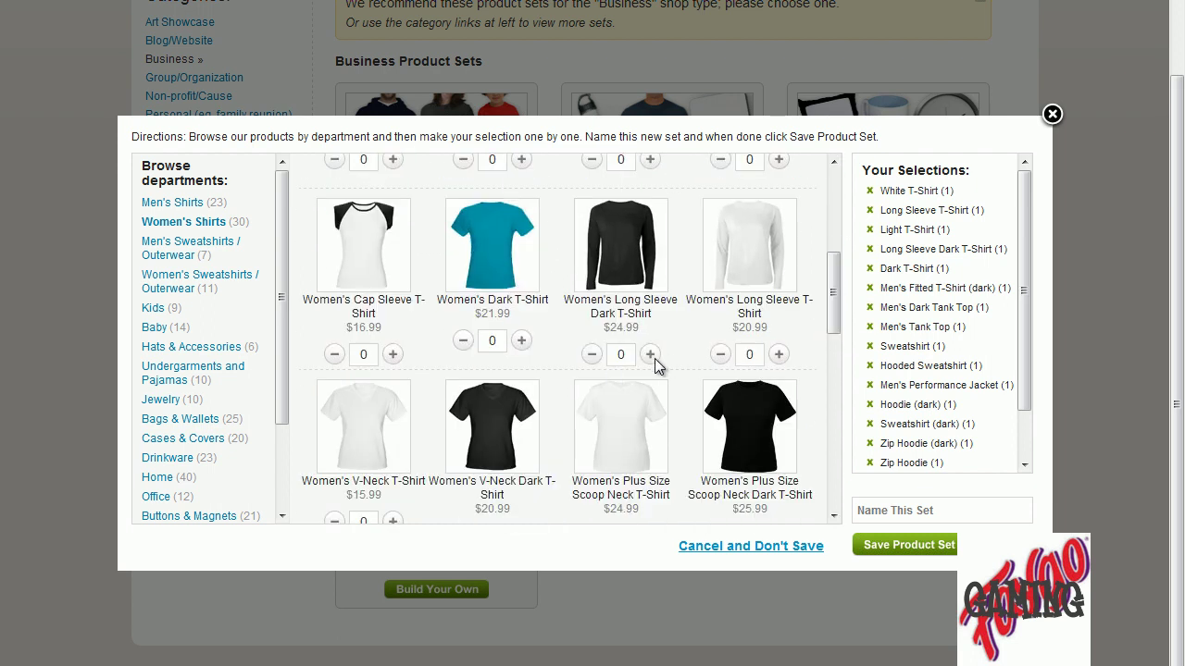
left_click(651, 356)
Step: Add the Plus Size Scoop Neck and V-Neck Dark tees, Maternity T-Shirt and 3/4 Sleeve Dark T-shirt
scroll(842, 329, "down", 3)
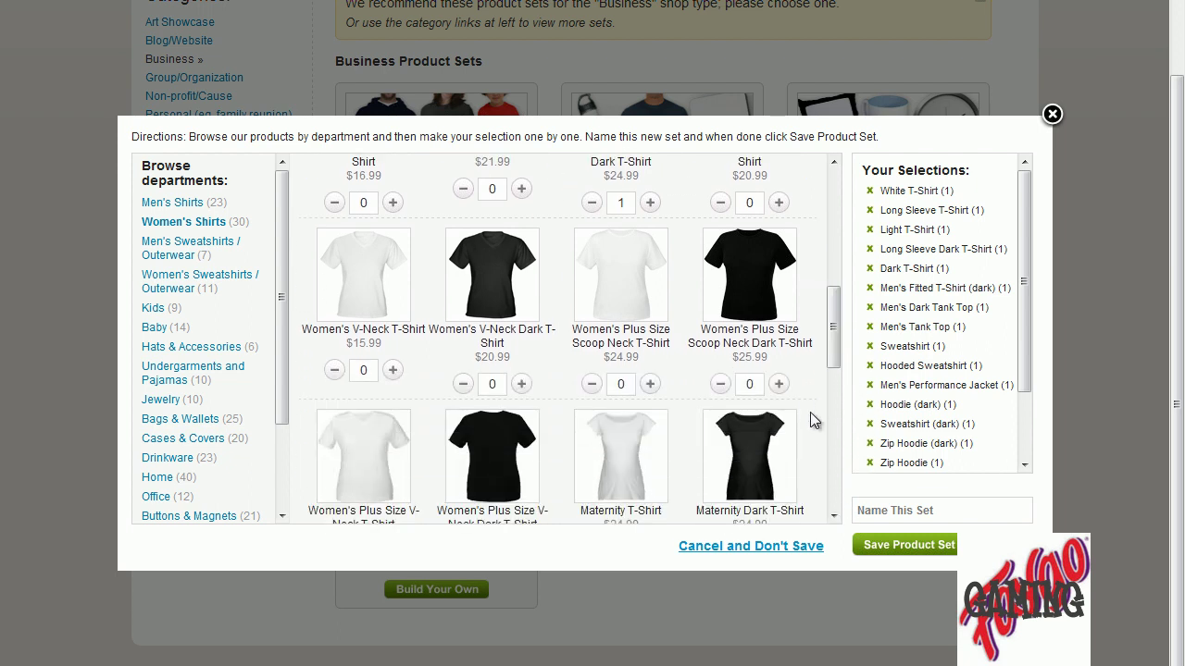
left_click(778, 383)
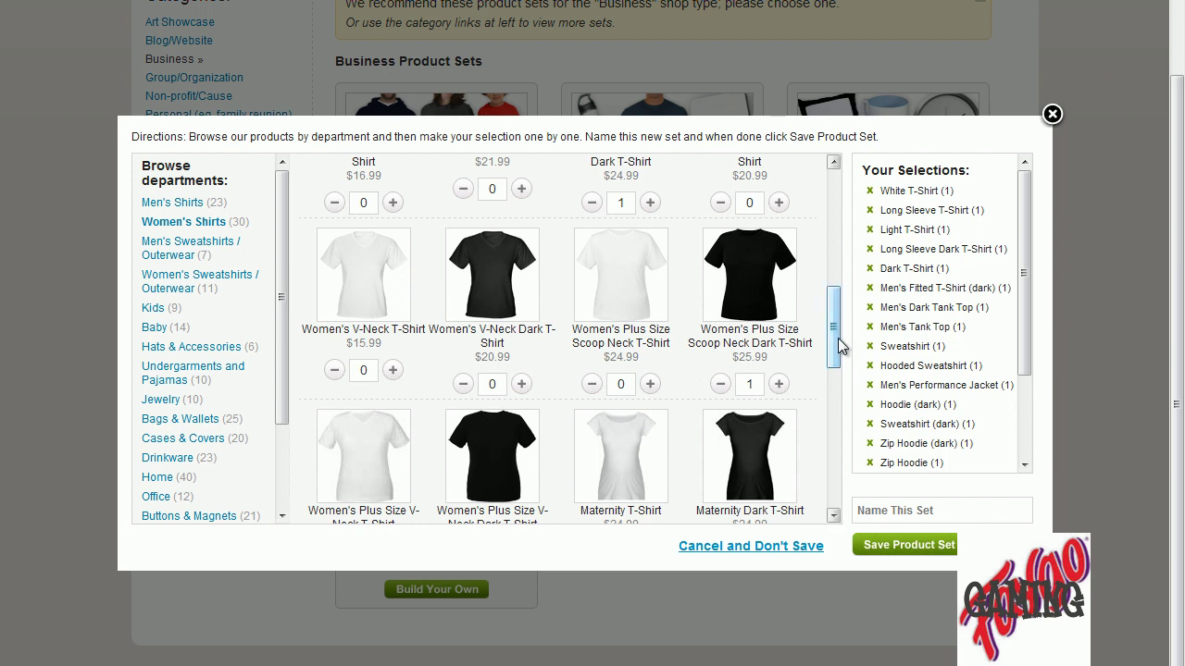
scroll(836, 324, "down", 3)
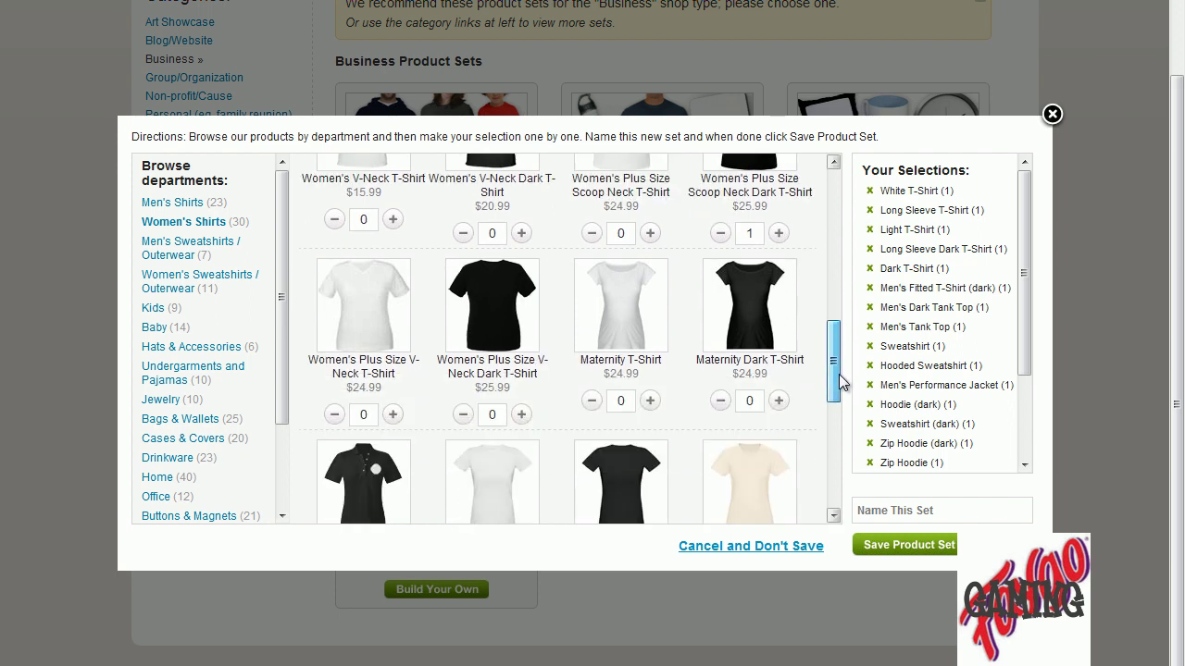
left_click(653, 401)
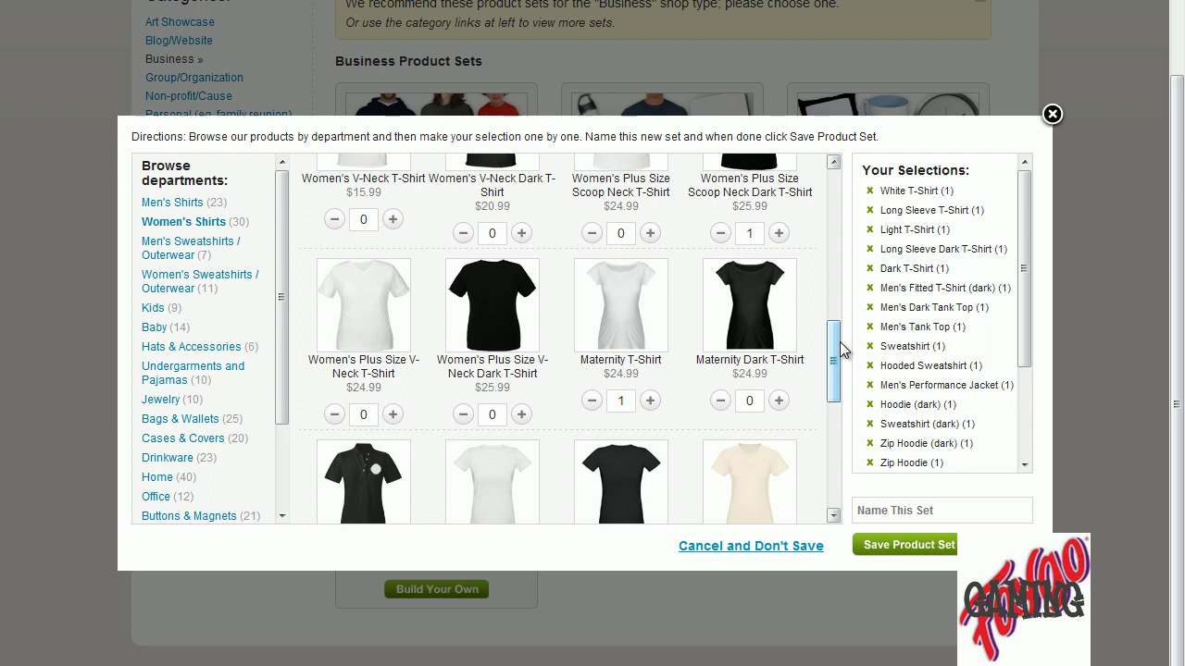
left_click_drag(841, 341, 843, 444)
left_click(521, 381)
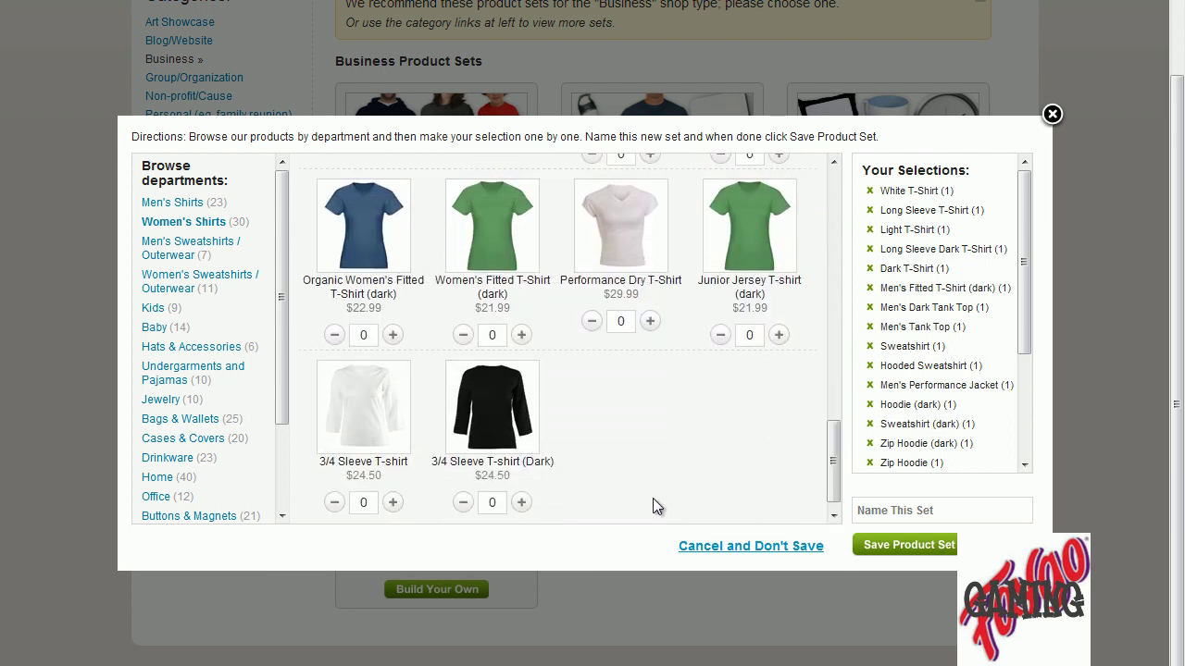
left_click(523, 502)
Step: Add a Jr. Hoodie, a Women's Tracksuit and a second dark Sweatshirt, keeping the Zip Hoodie at 1
left_click(190, 288)
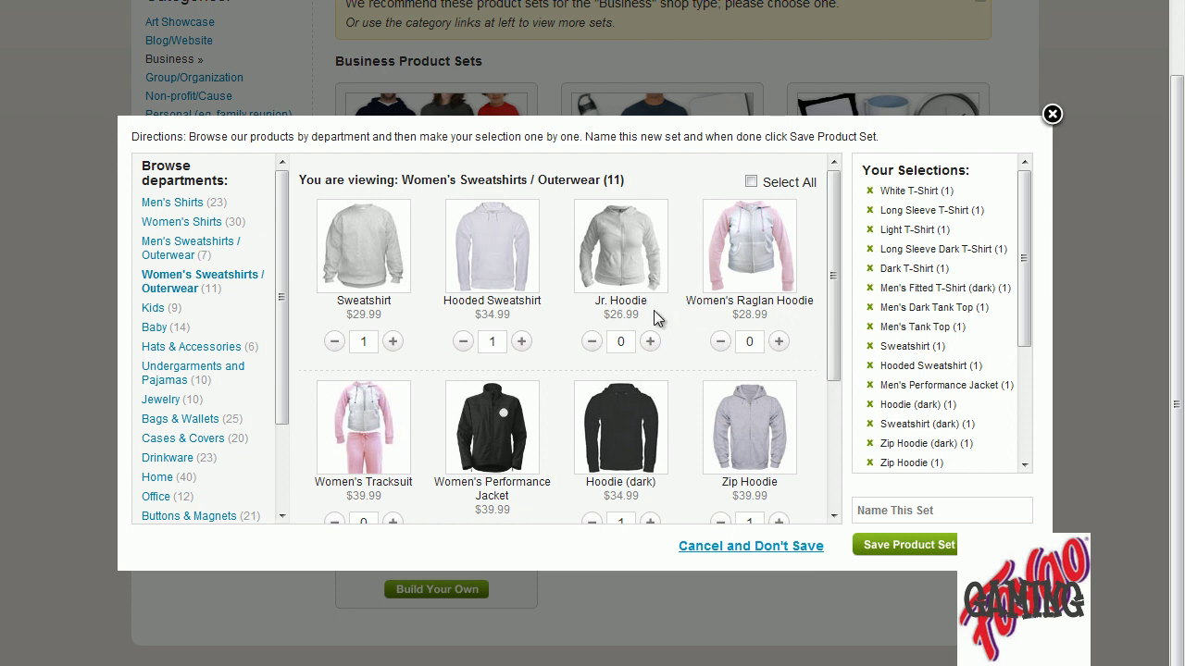
left_click(649, 341)
left_click_drag(833, 297, 833, 353)
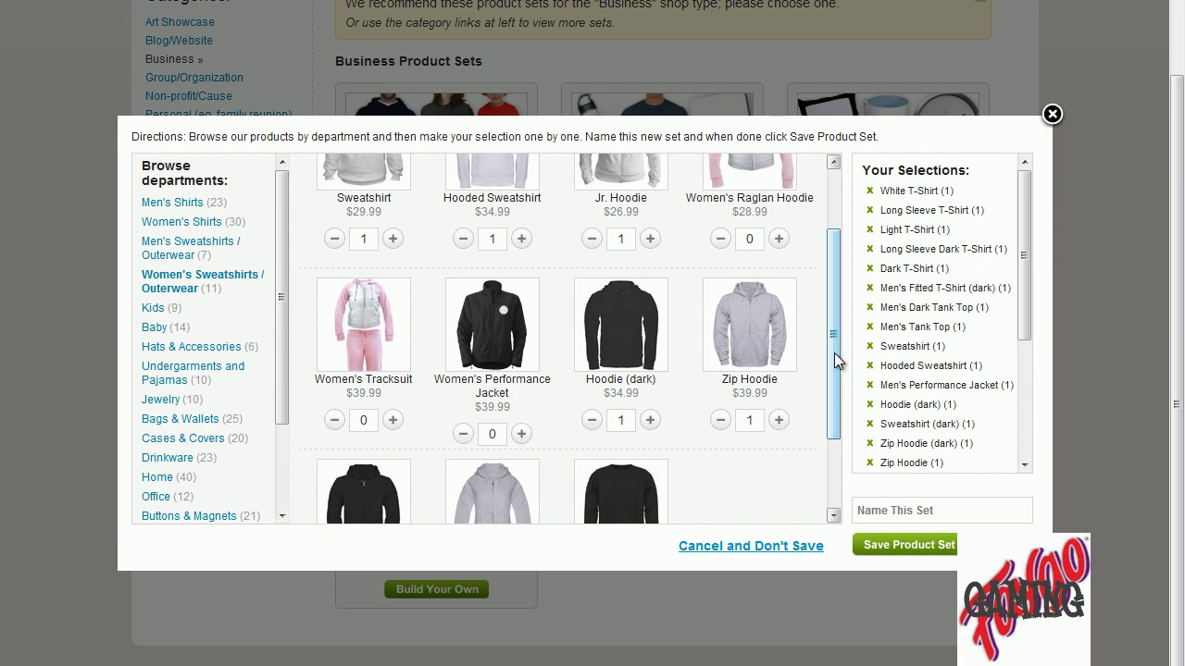
left_click(779, 421)
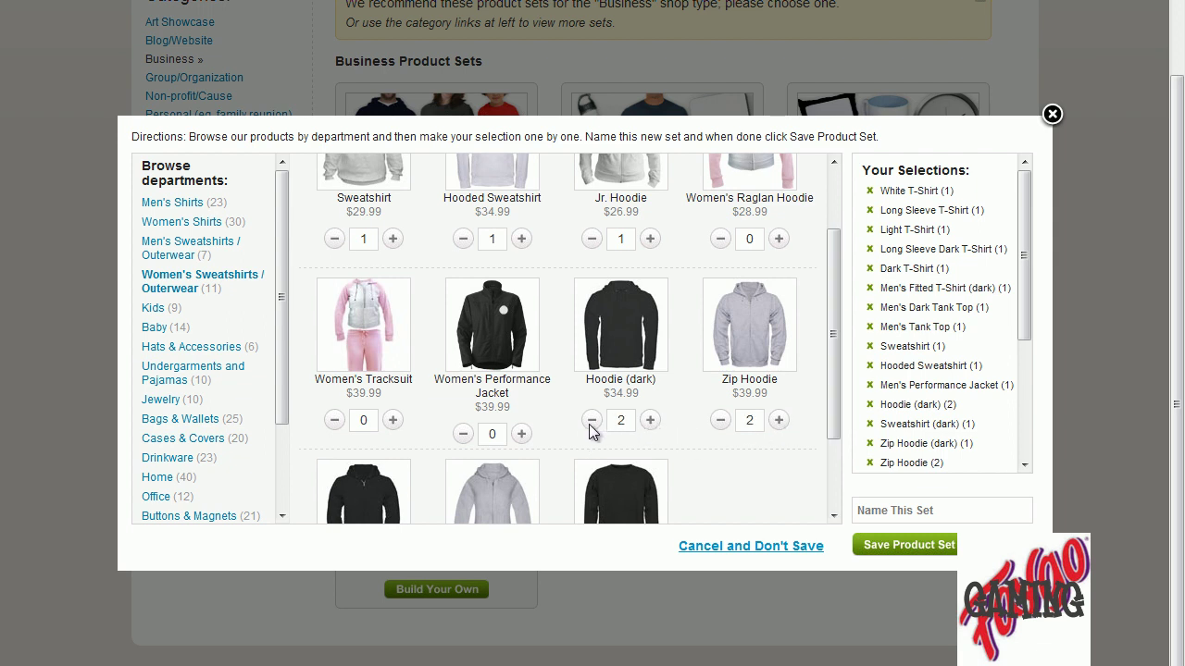
left_click(721, 421)
scroll(585, 428, "down", 3)
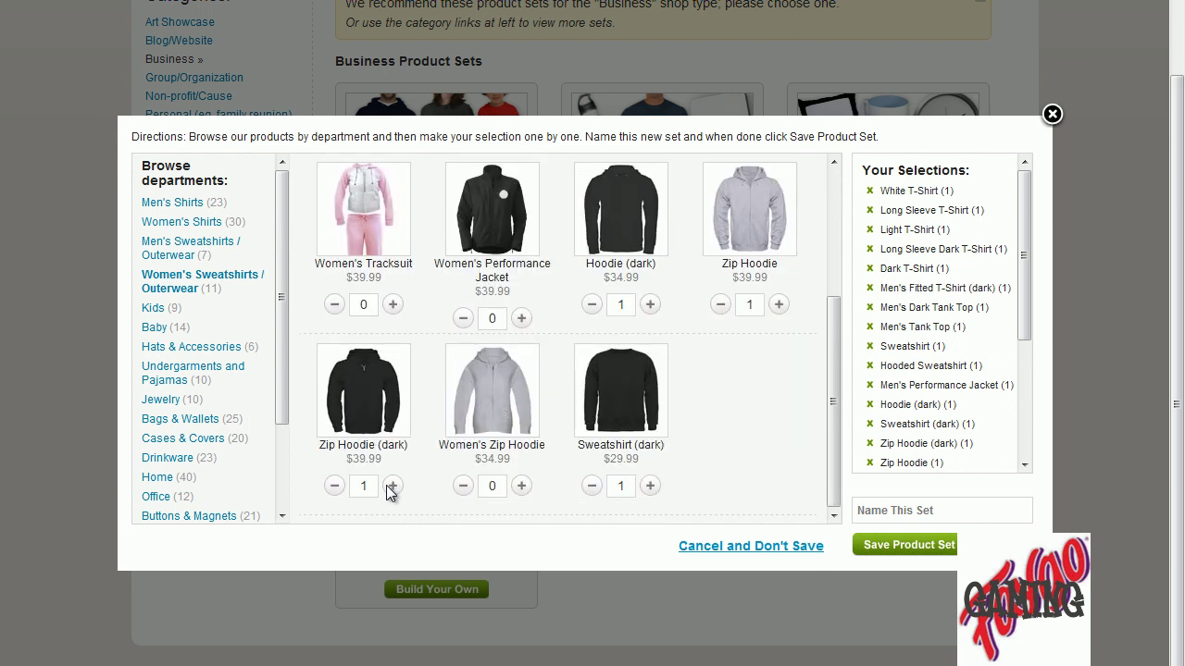
left_click(652, 488)
left_click(393, 306)
Step: Add a Kids Hoodie, Kids Baseball Jersey, Puzzle and dark Junior Jersey T-shirt from Kids
left_click(165, 308)
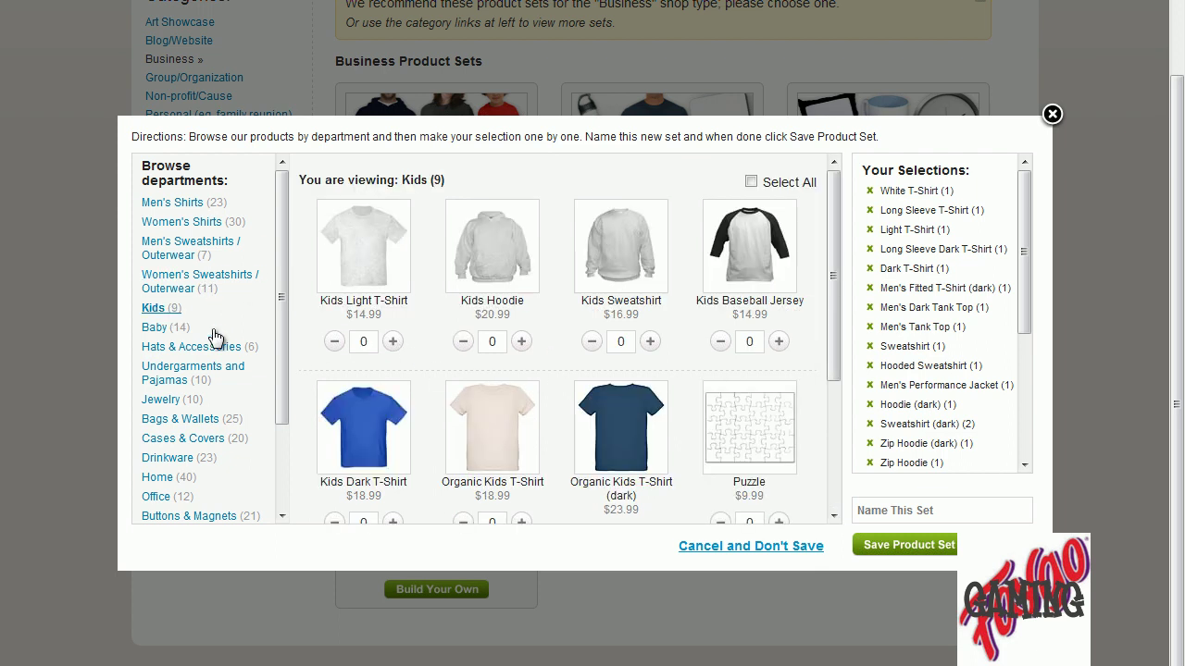
left_click(521, 341)
left_click(779, 342)
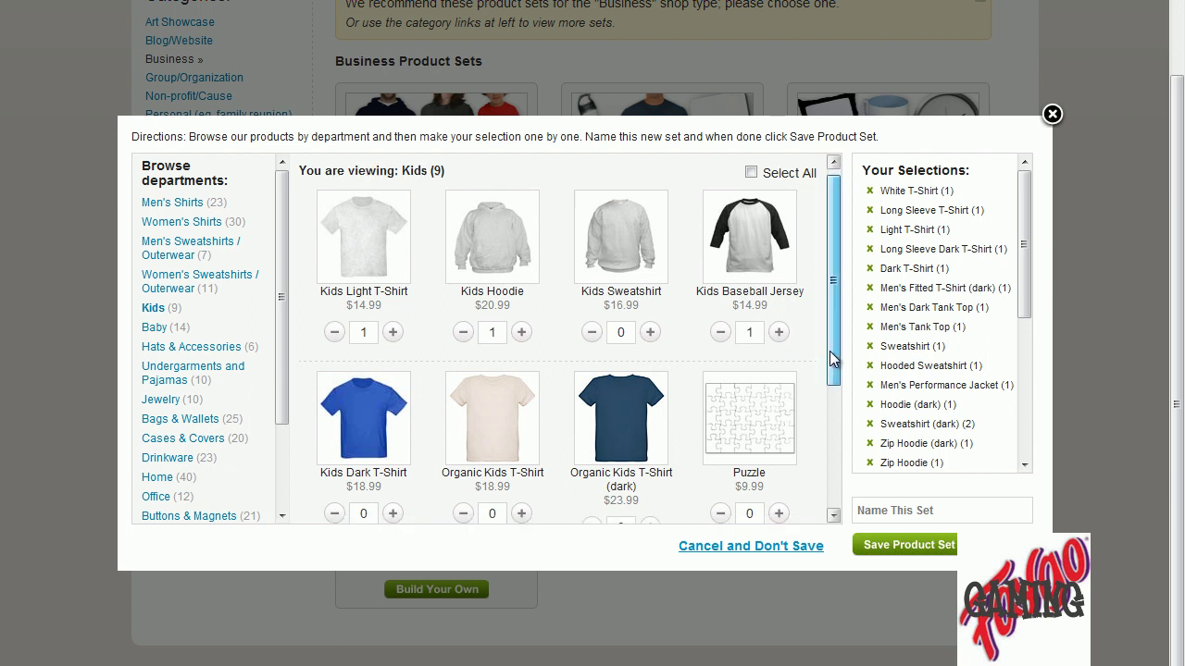
left_click_drag(829, 351, 834, 398)
left_click(778, 431)
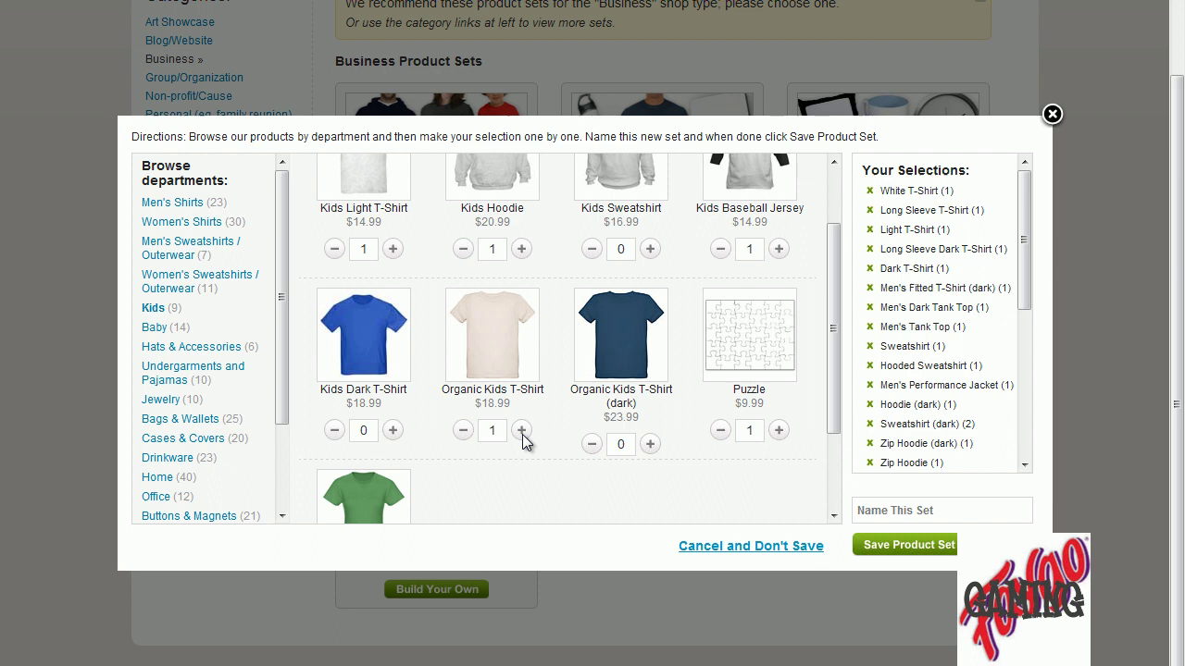
scroll(444, 476, "down", 2)
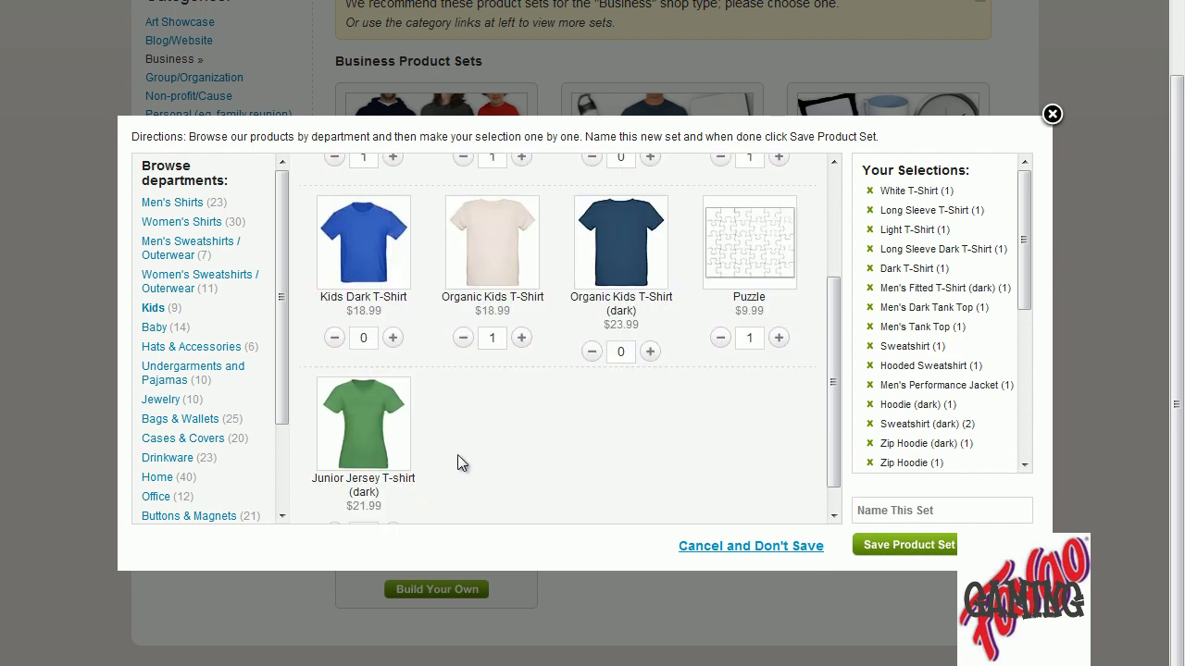
scroll(468, 442, "down", 1)
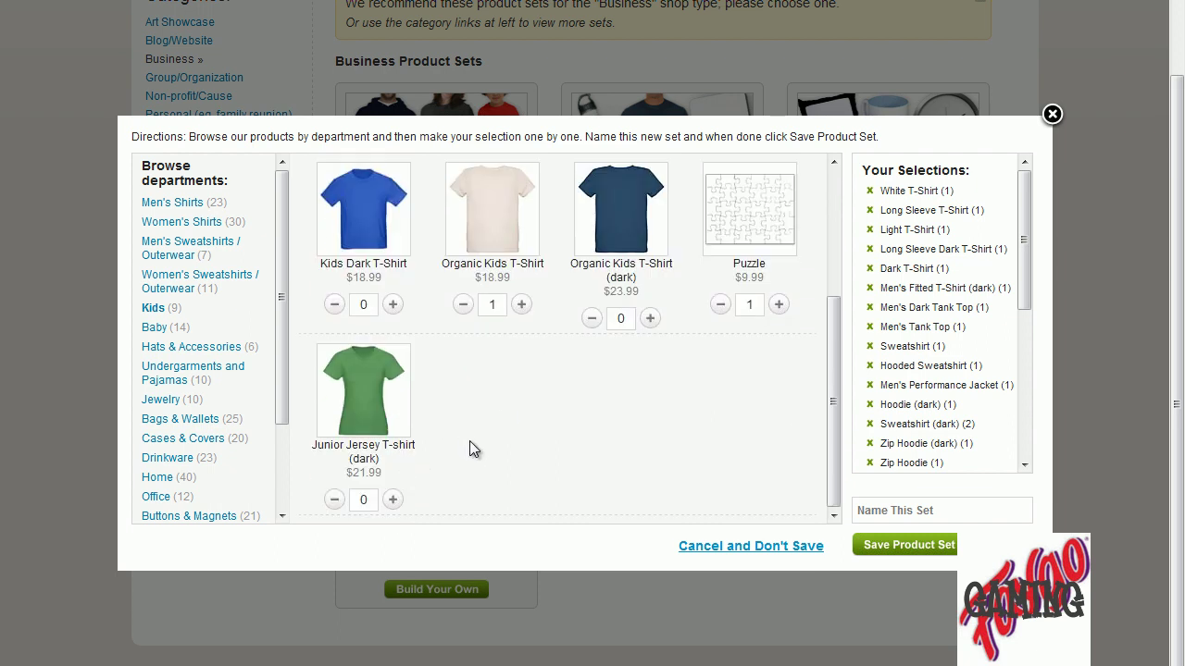
left_click(393, 499)
left_click(165, 332)
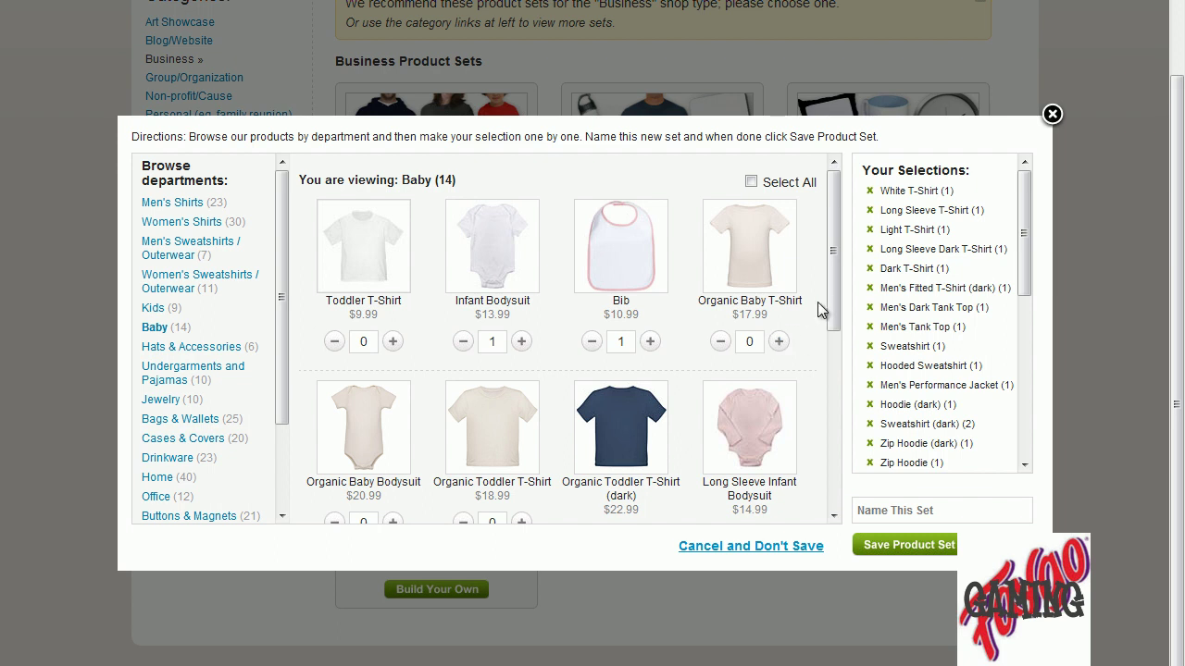
Step: Add a Long Sleeve Infant Bodysuit and a baby blanket to the set
left_click_drag(830, 294, 834, 387)
left_click(780, 414)
left_click(651, 492)
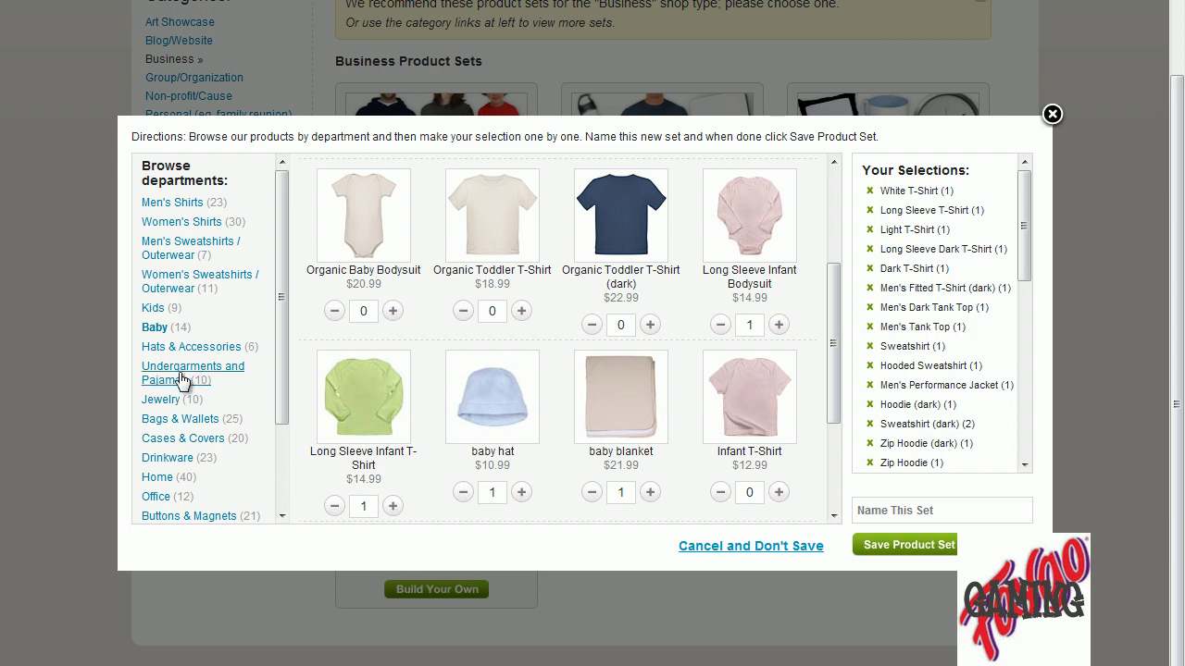
Step: Add a Trucker Hat and a Cap from Hats & Accessories
left_click(163, 348)
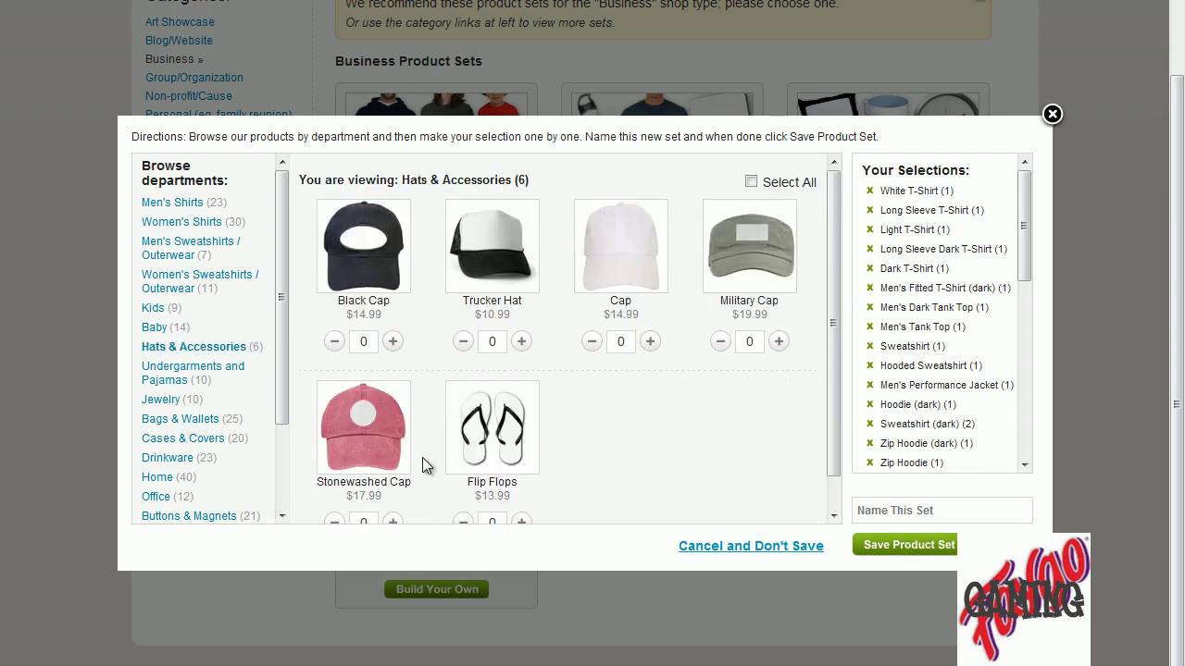
left_click(522, 343)
left_click(651, 343)
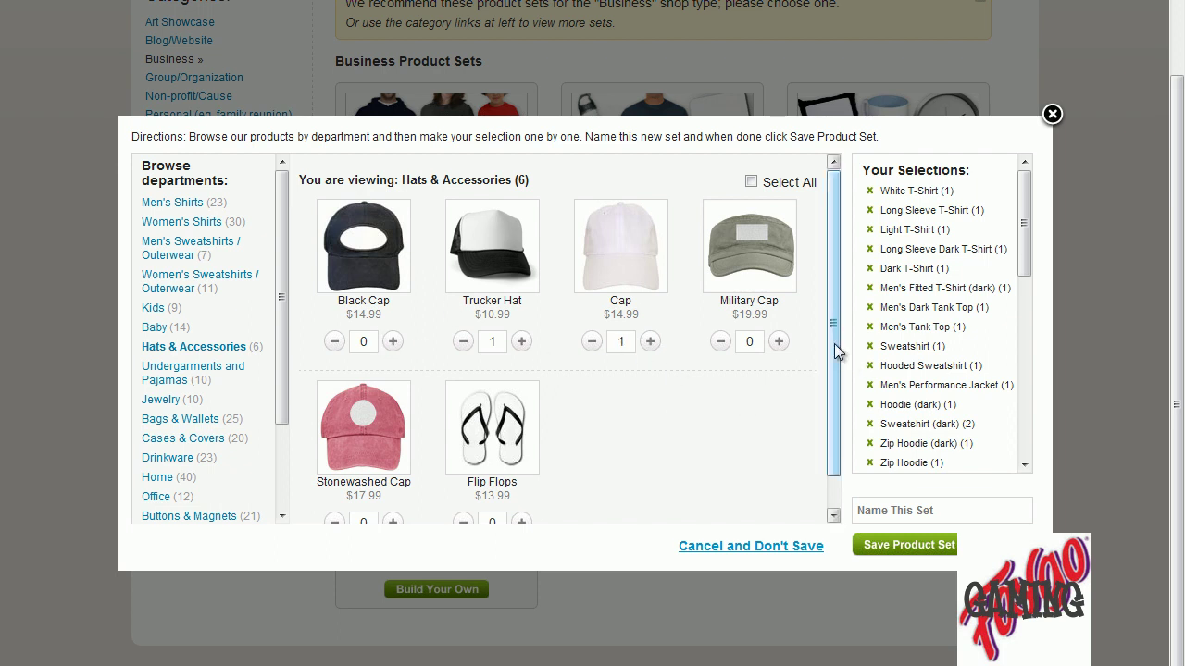
scroll(834, 344, "down", 1)
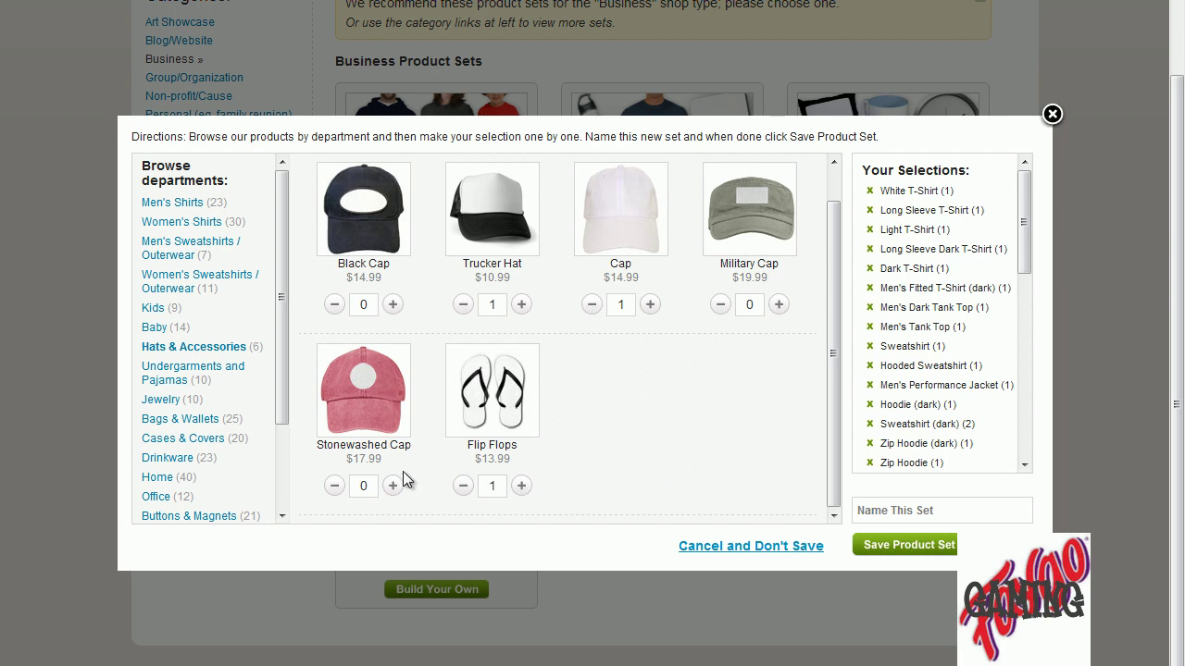
left_click(222, 372)
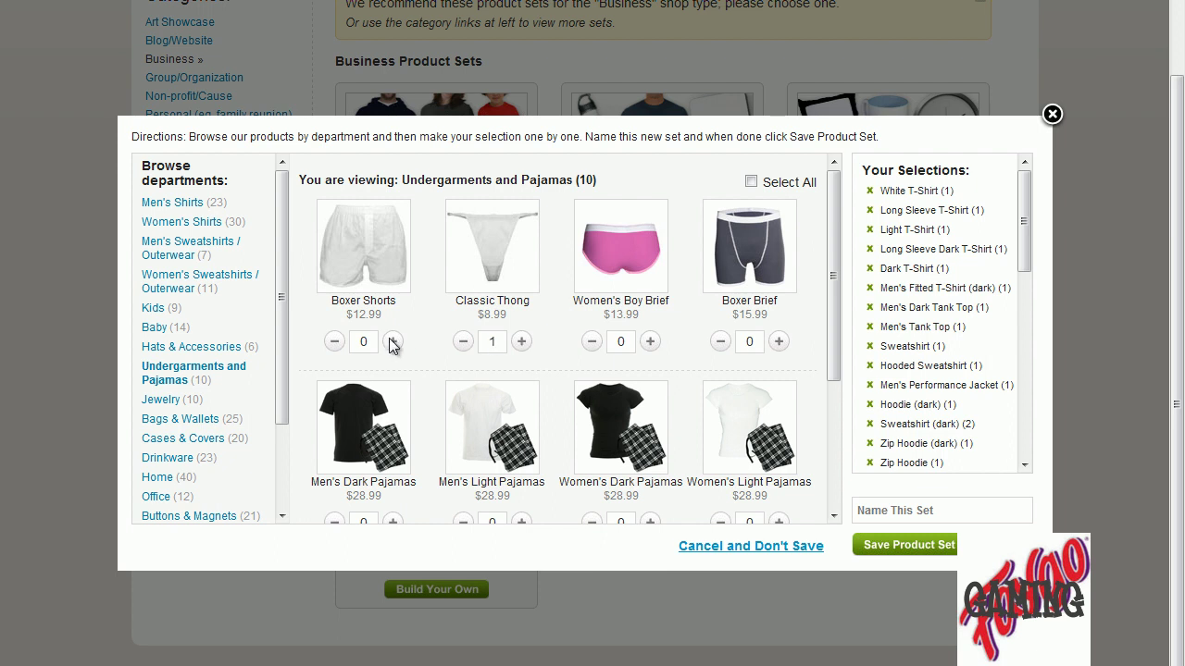
Step: Add Women's Boy Brief, Boxer Brief, Men's Light and Women's Dark Pajamas, Women's Sweatpants and Nightshirt
left_click(649, 341)
left_click(779, 342)
left_click_drag(837, 327, 838, 395)
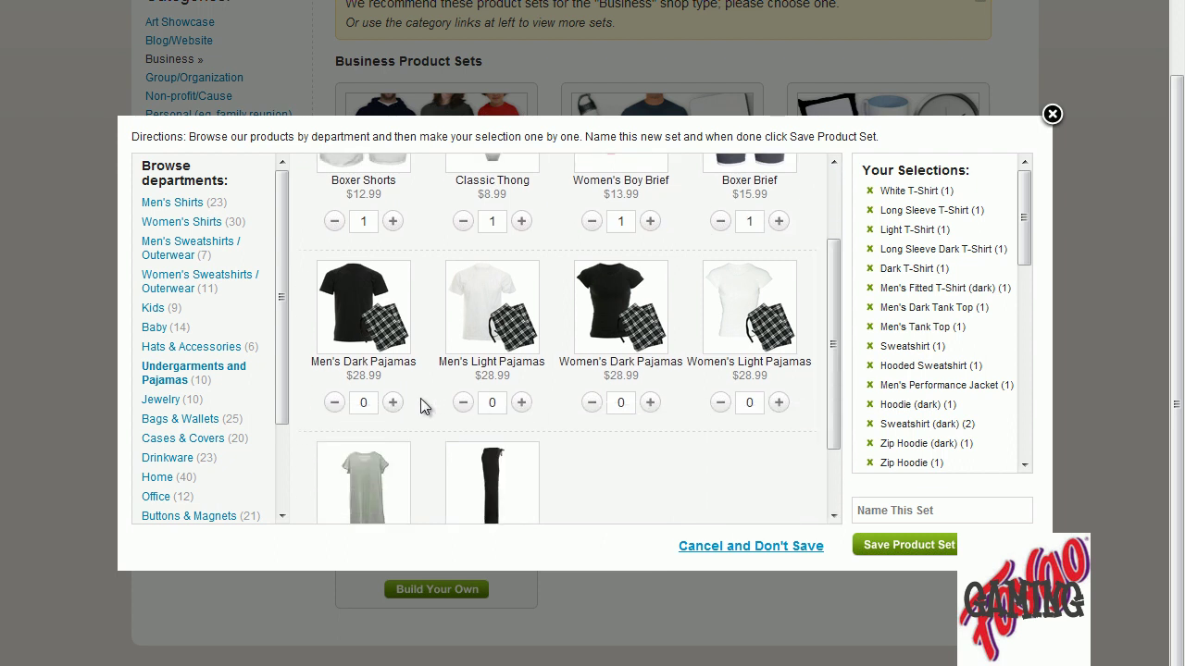
left_click_drag(836, 347, 832, 385)
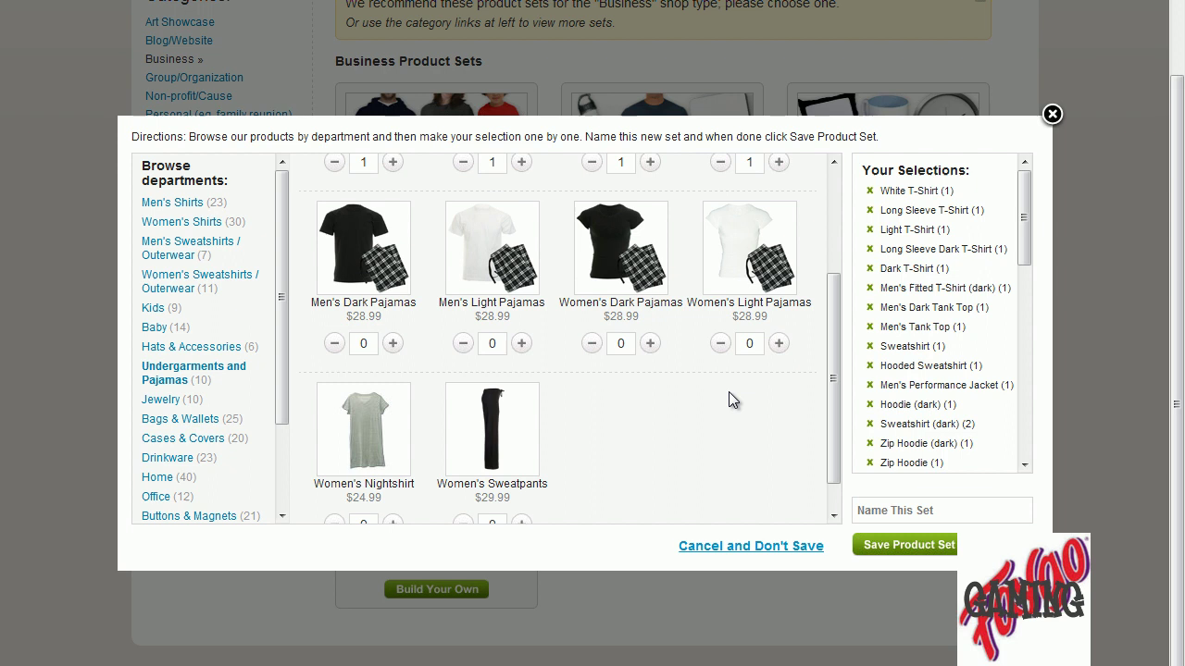
left_click(523, 346)
left_click(651, 345)
scroll(836, 370, "down", 1)
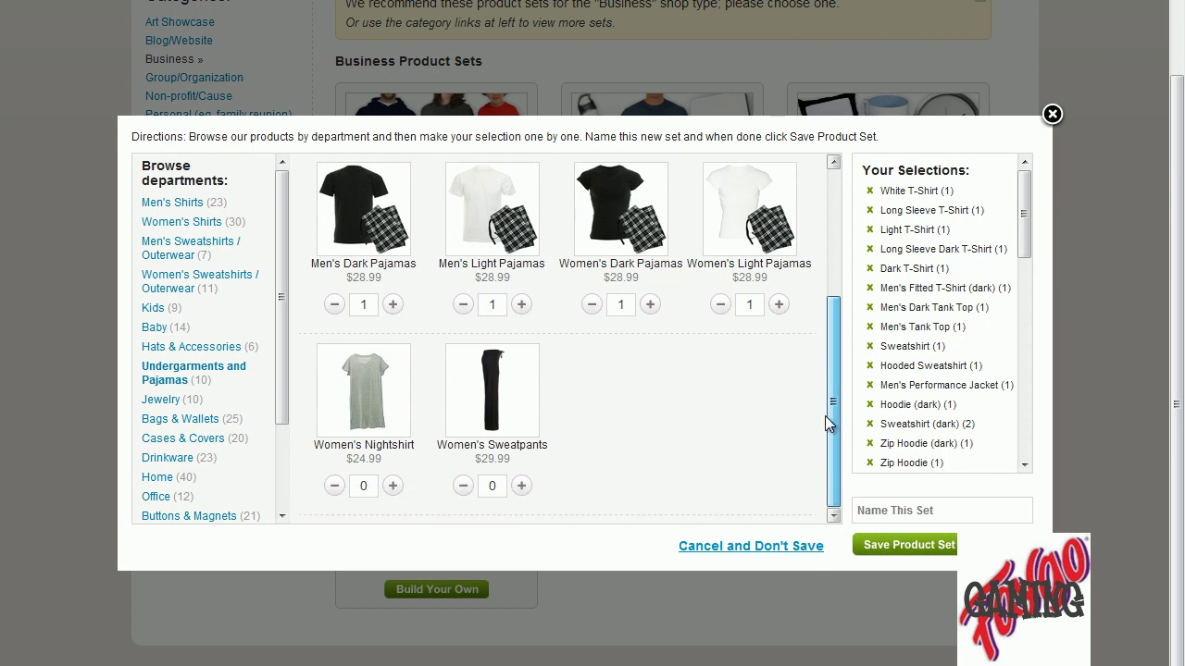
left_click(521, 487)
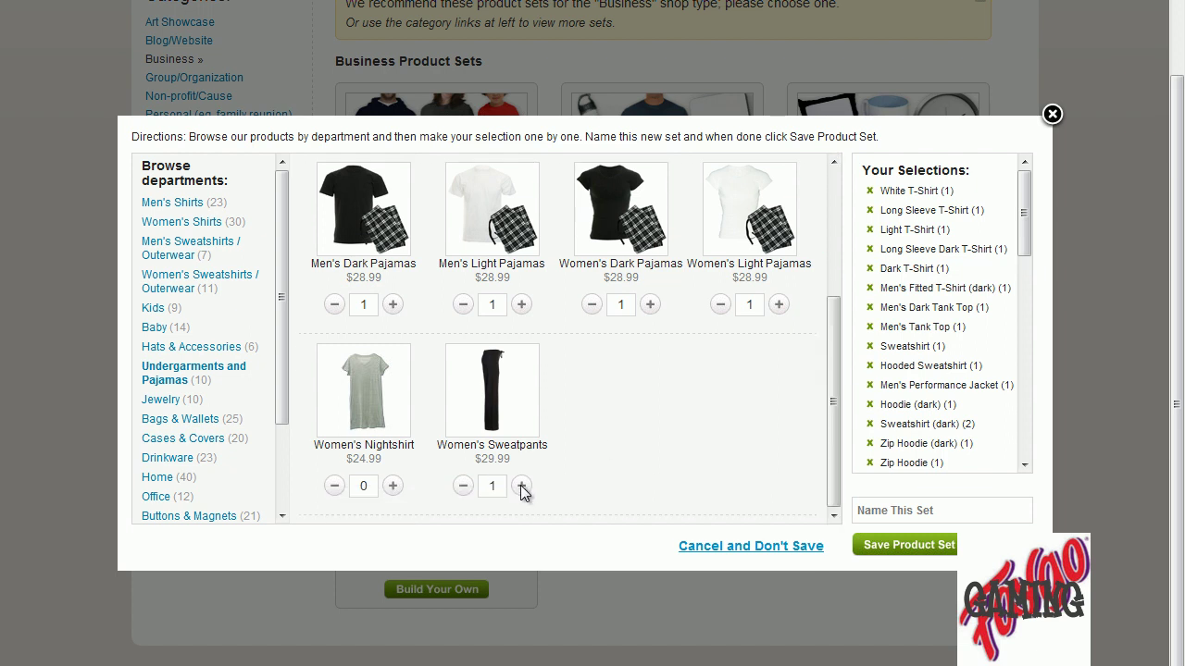
left_click(393, 486)
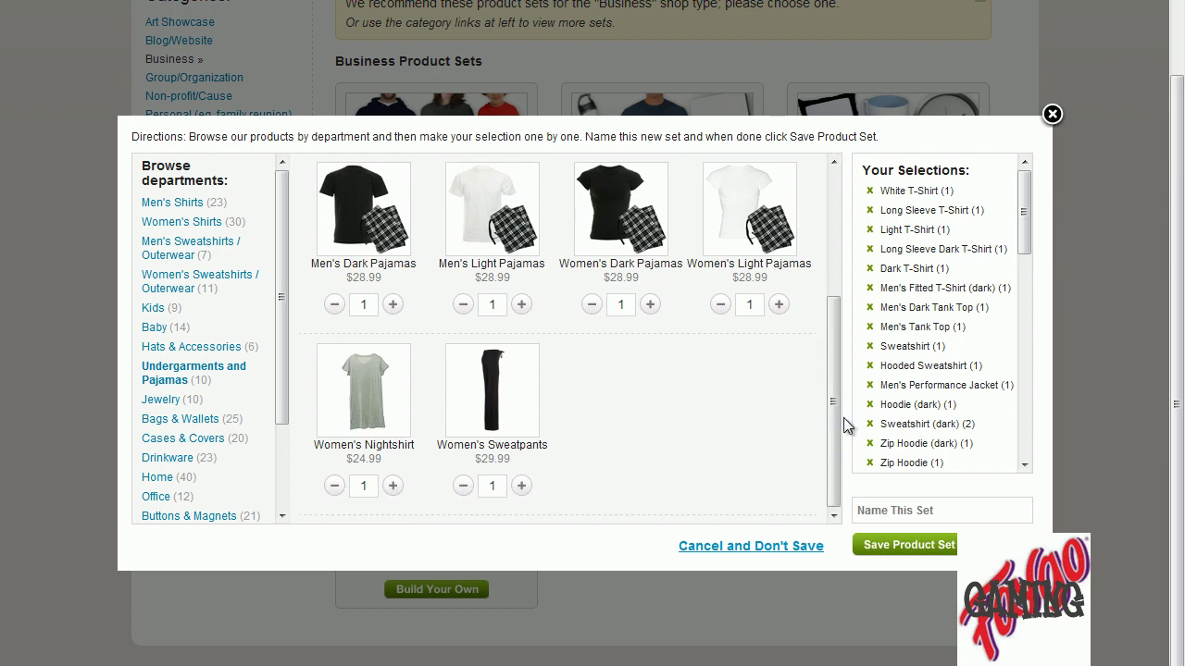
Step: Add the Aluminum Photo and Oval Keychains plus Earring Oval and Circle Charms from Jewelry
left_click(174, 402)
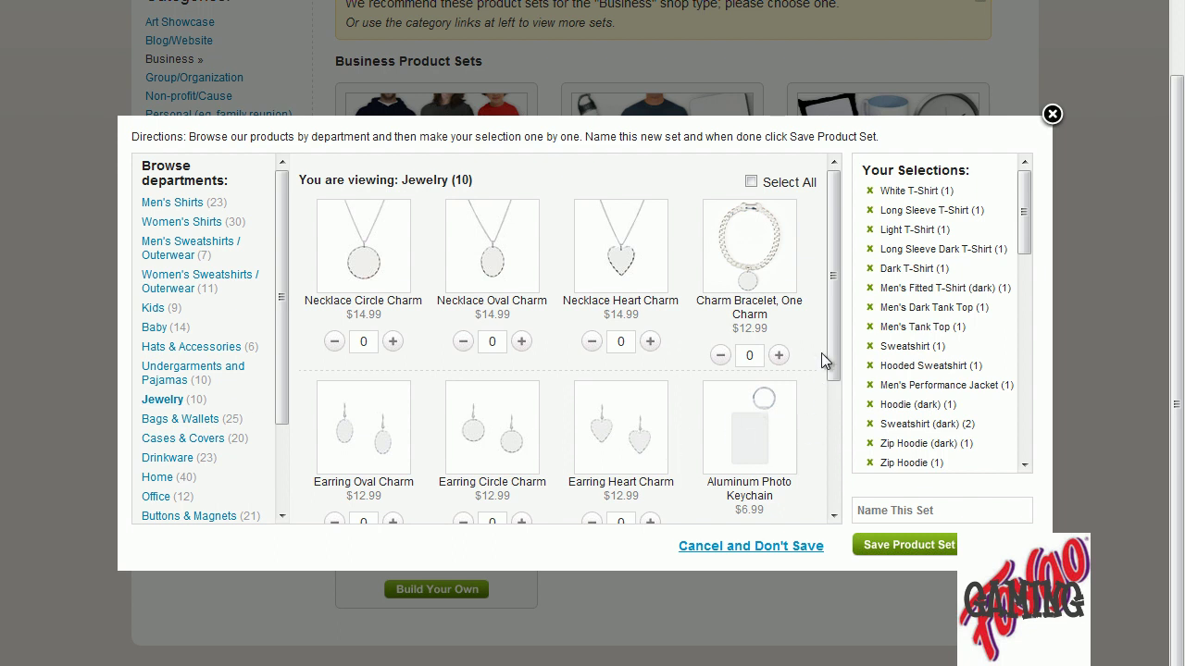
scroll(823, 354, "down", 2)
left_click(781, 464)
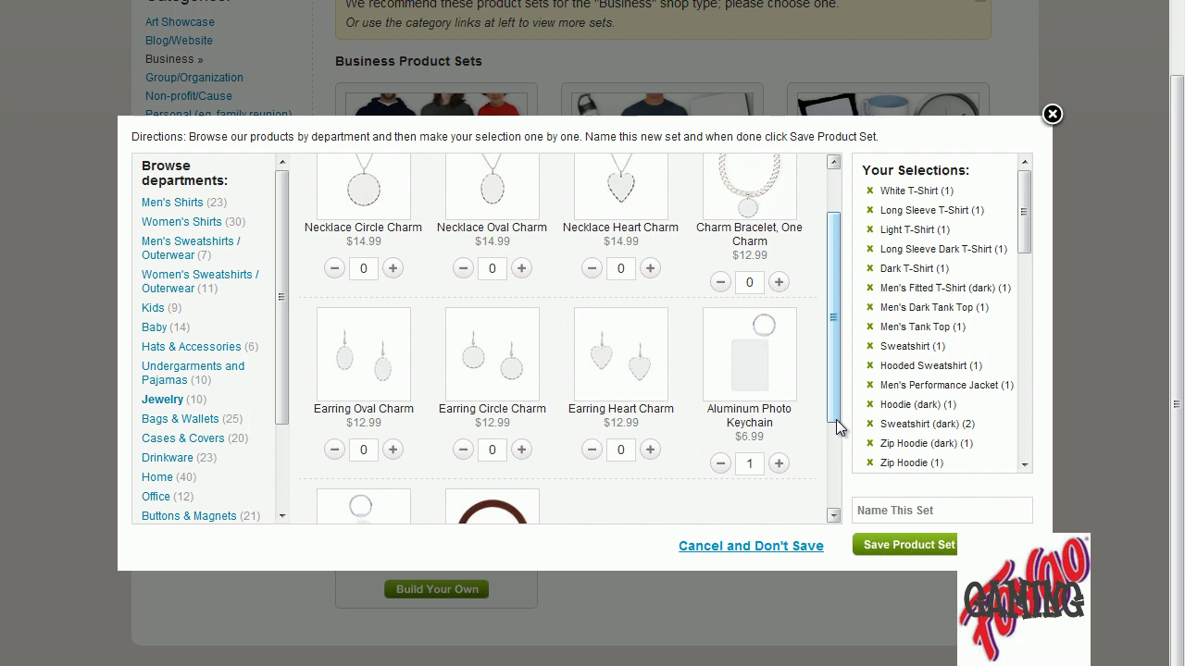
scroll(837, 412, "down", 2)
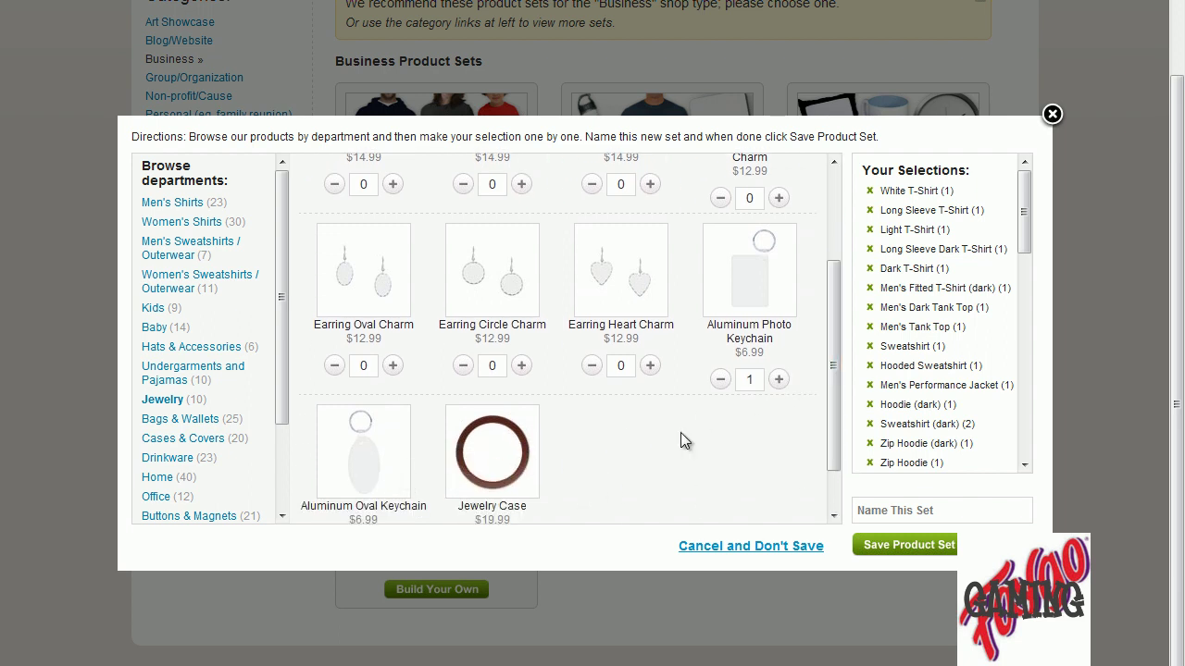
scroll(824, 357, "down", 2)
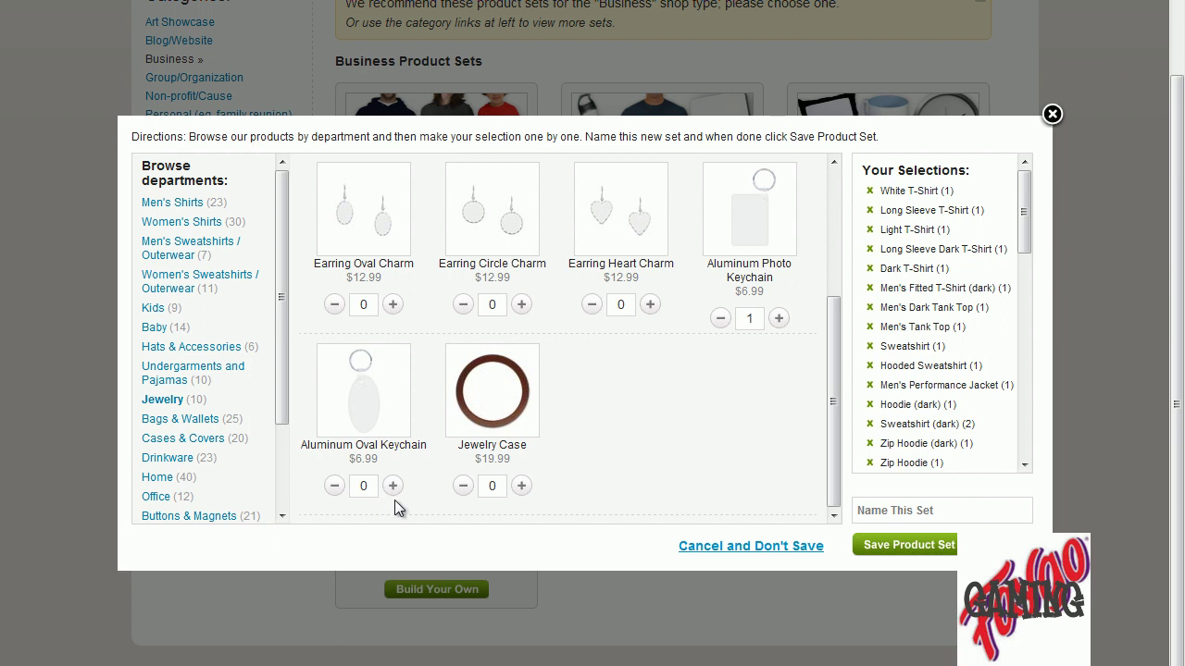
left_click(393, 487)
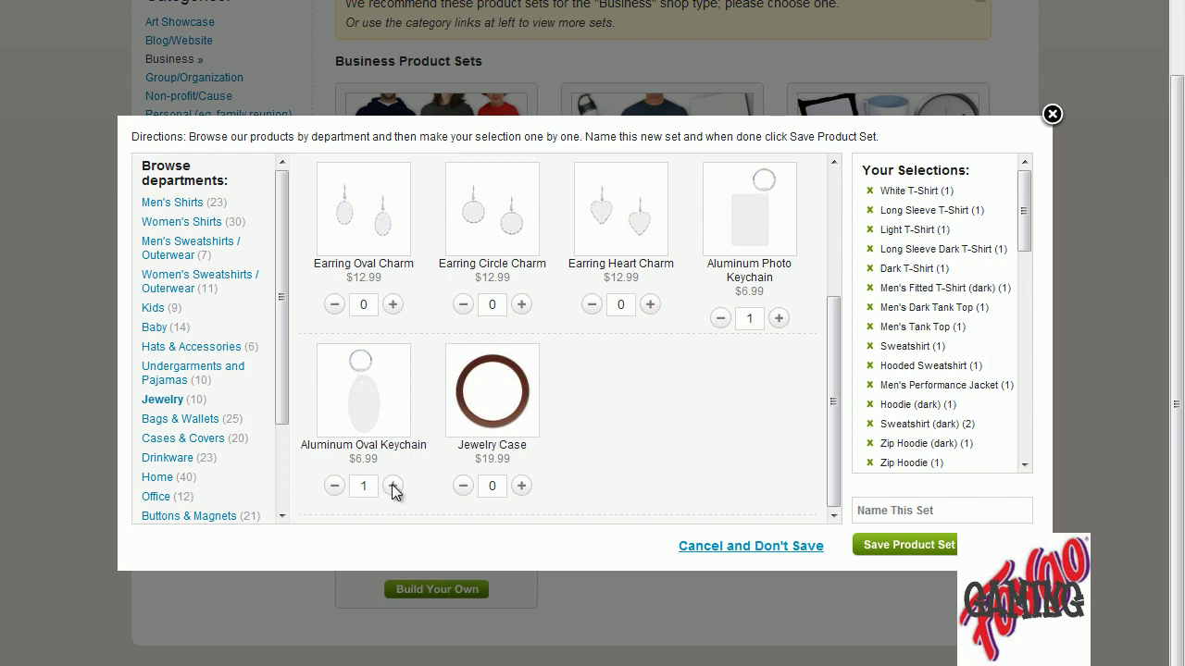
left_click(394, 306)
left_click(522, 306)
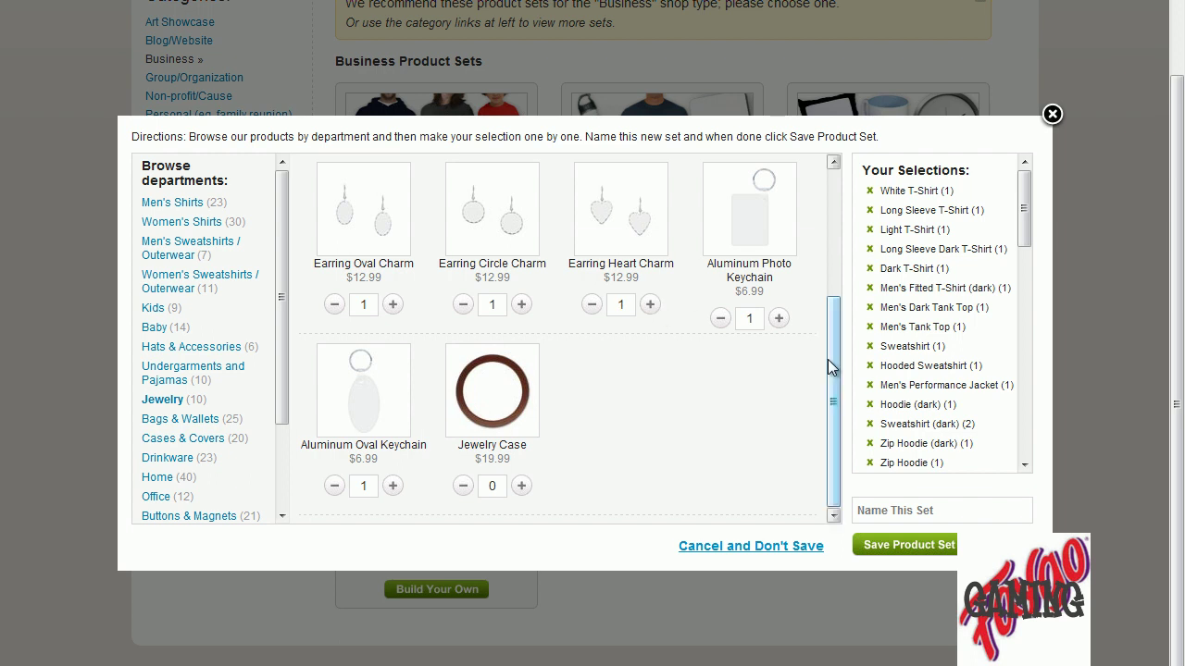
left_click(189, 419)
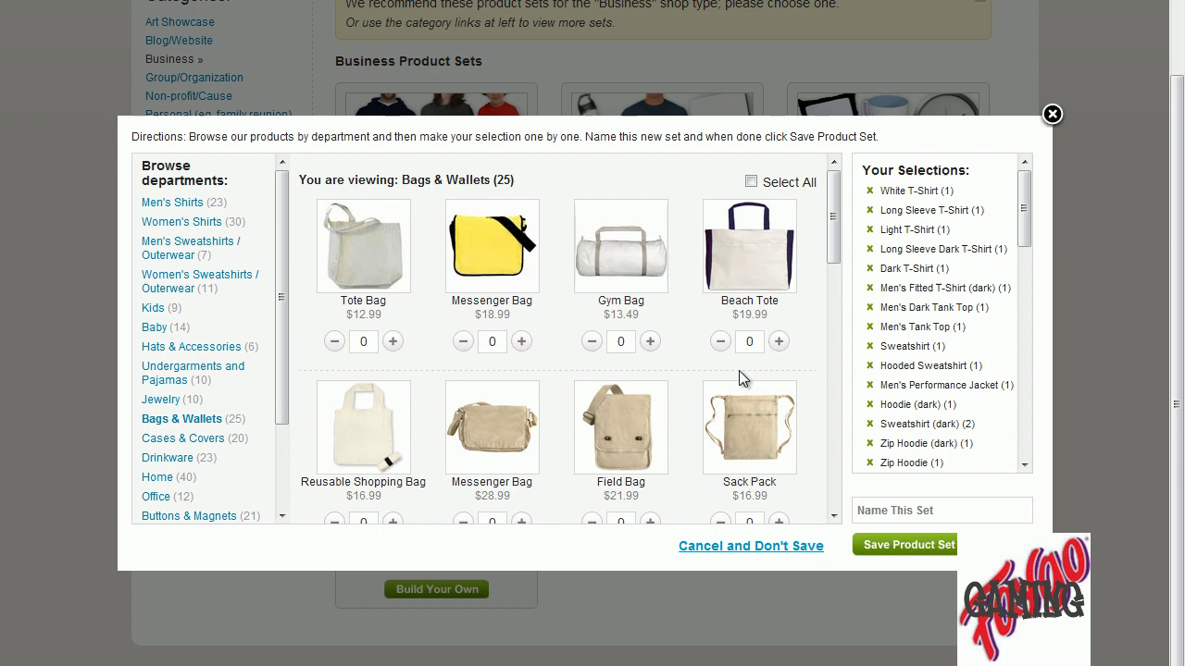
Step: Add one each of Messenger Bag, Field Bag, Sack Pack and Clutch Bag
left_click(523, 341)
left_click_drag(837, 224, 837, 259)
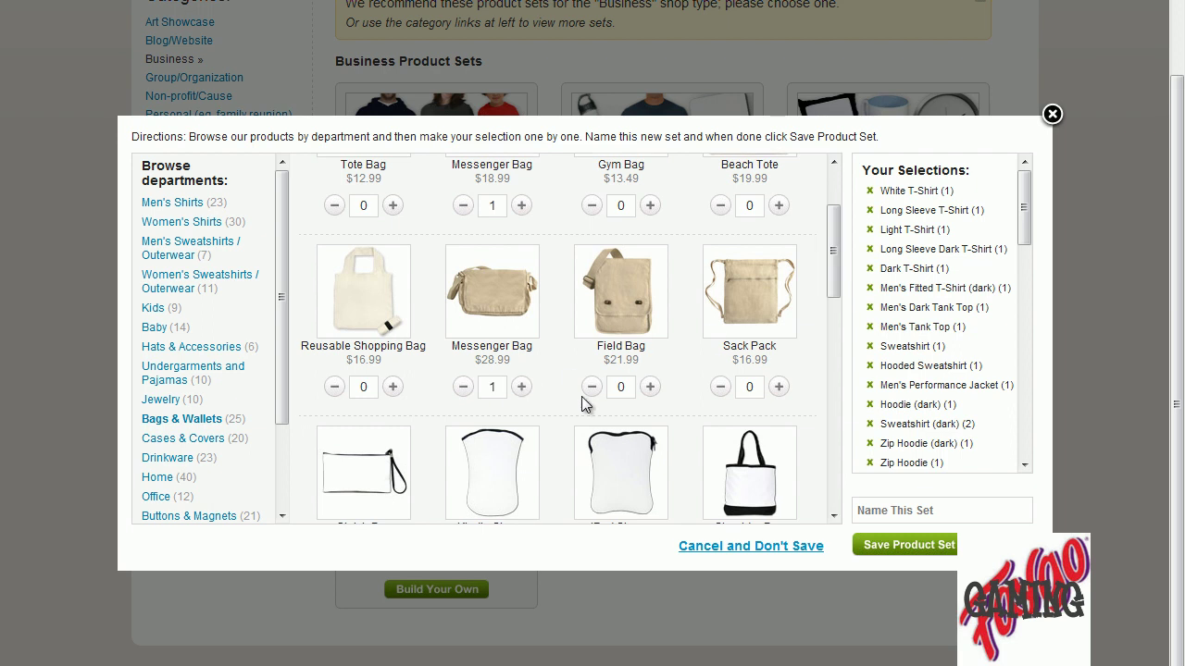
left_click(651, 388)
left_click(781, 389)
scroll(741, 399, "down", 1)
scroll(681, 404, "down", 1)
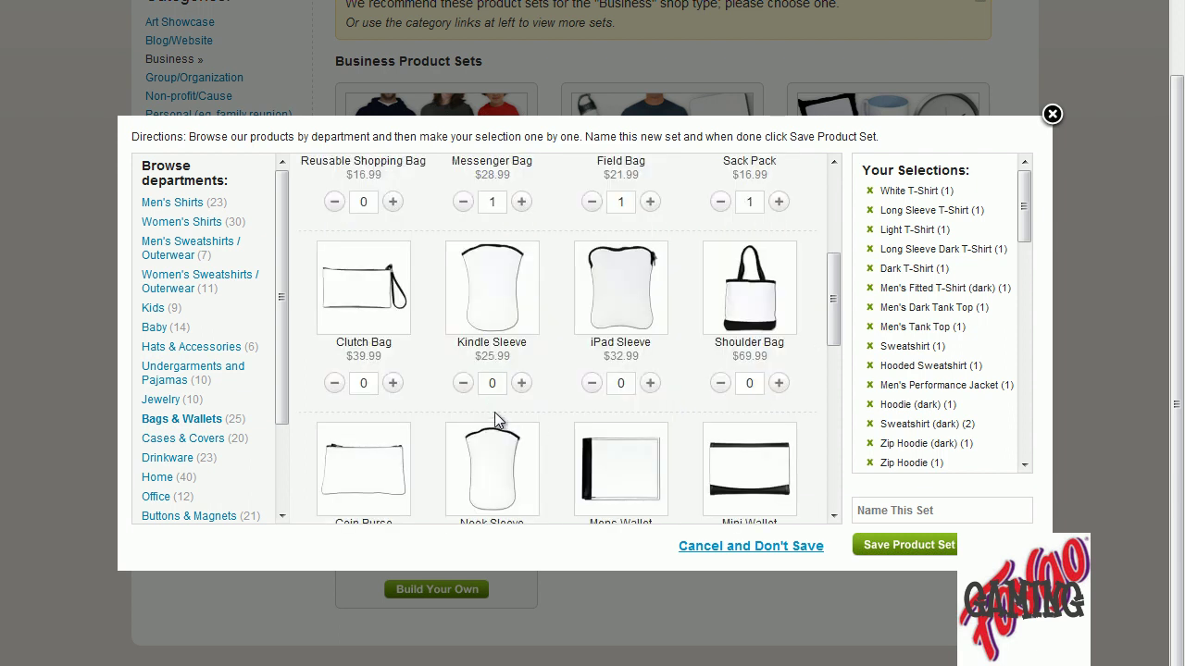
left_click(393, 385)
Step: Add a Mini Wallet, Shoulder Bag and Canvas Lunch Bag, leaving the Business Card Case at zero
left_click_drag(836, 312, 837, 341)
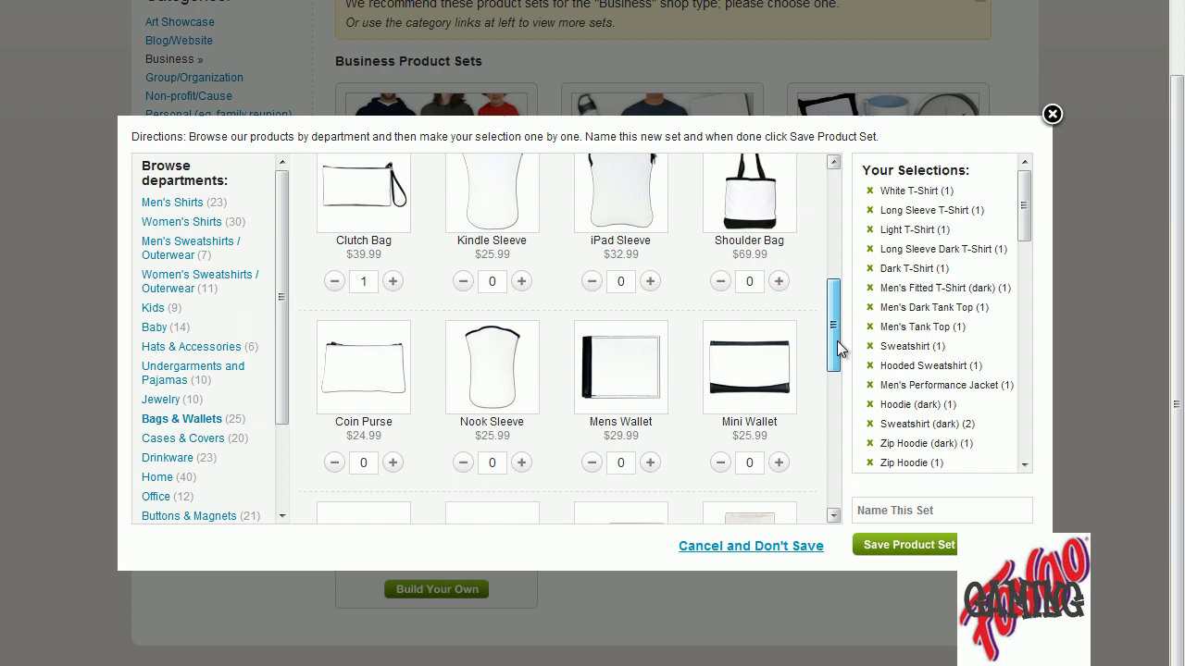
left_click(781, 460)
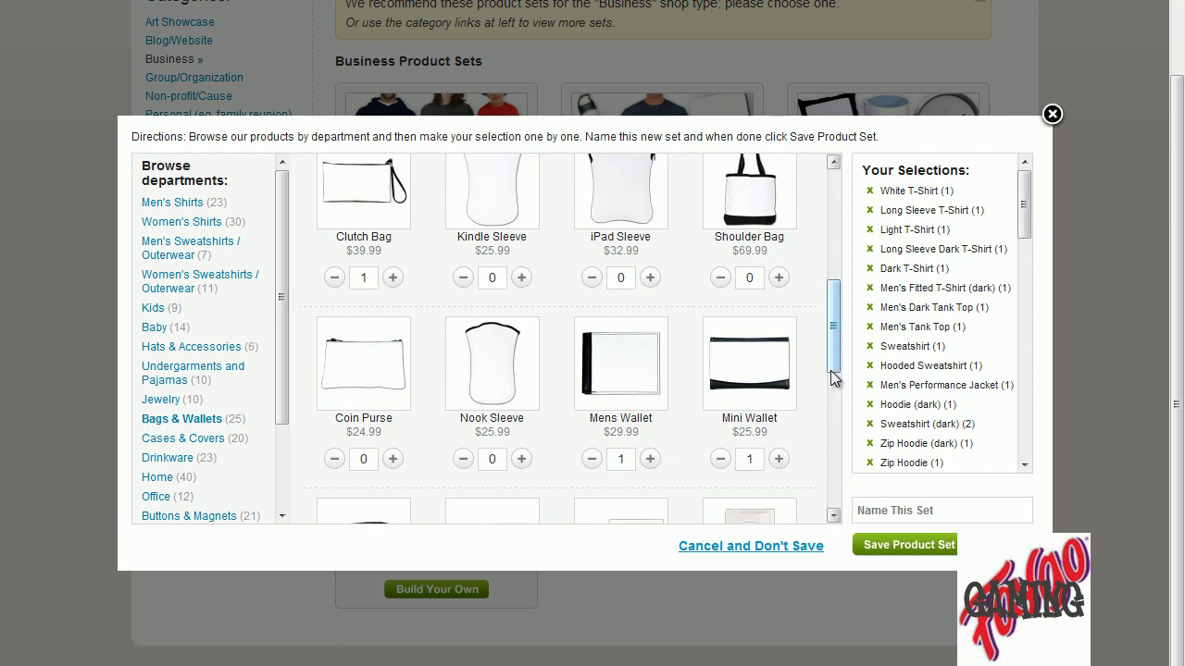
left_click(778, 277)
left_click_drag(834, 311, 841, 371)
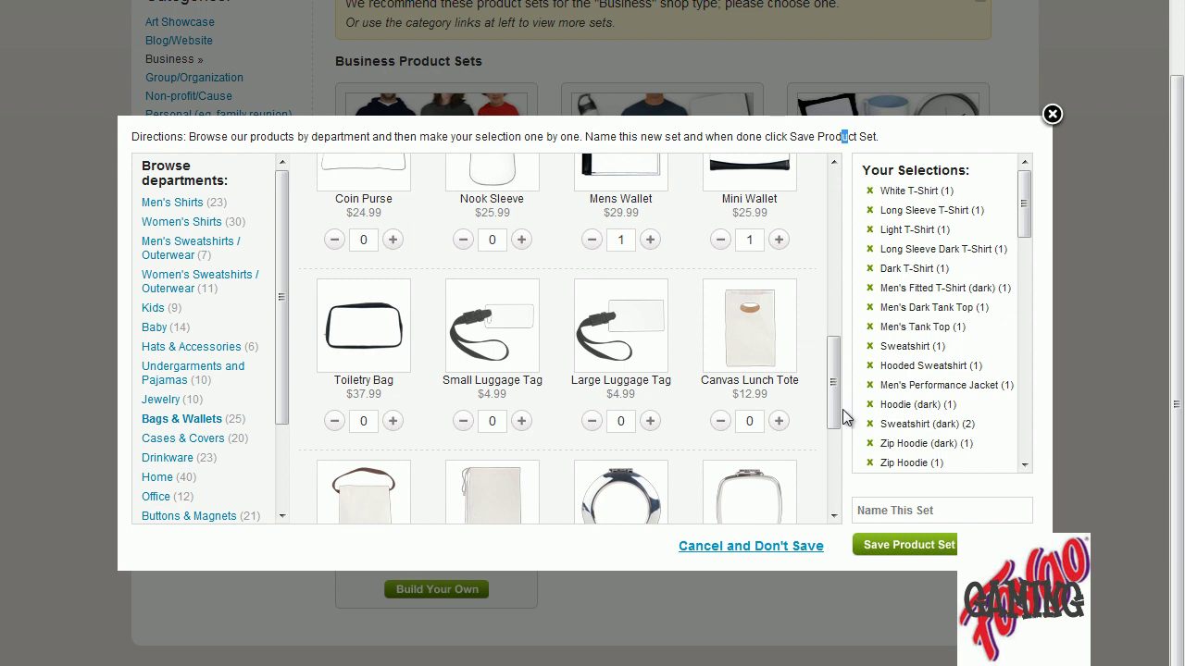
left_click_drag(838, 398, 838, 452)
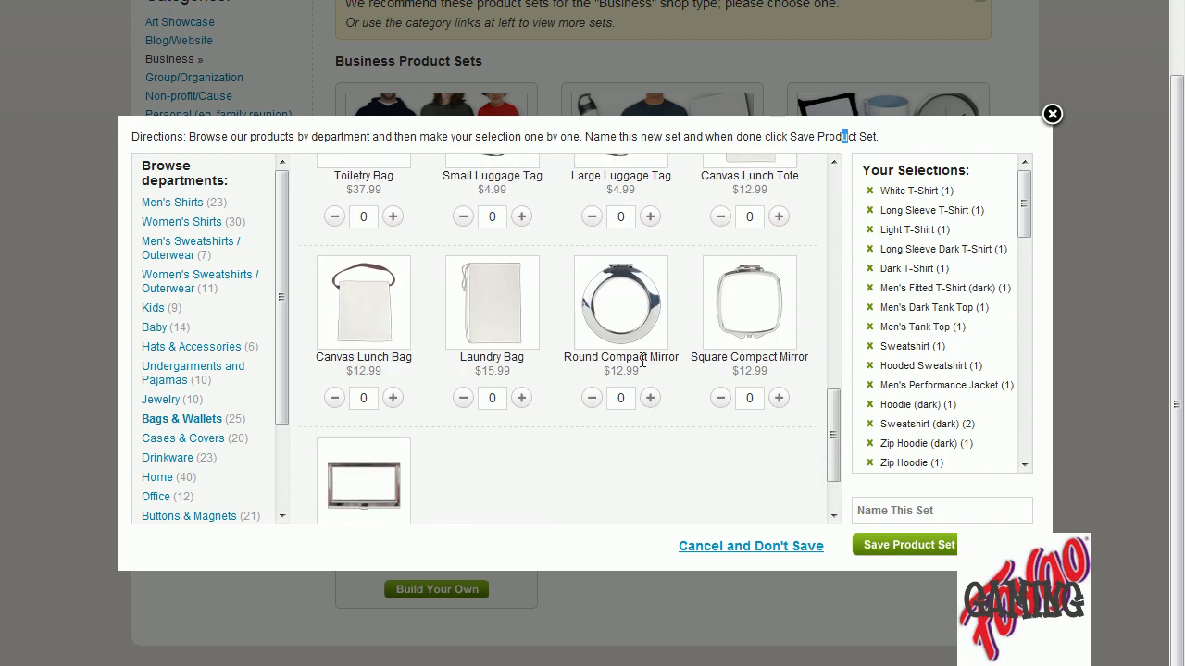
left_click(392, 397)
left_click_drag(833, 413, 815, 448)
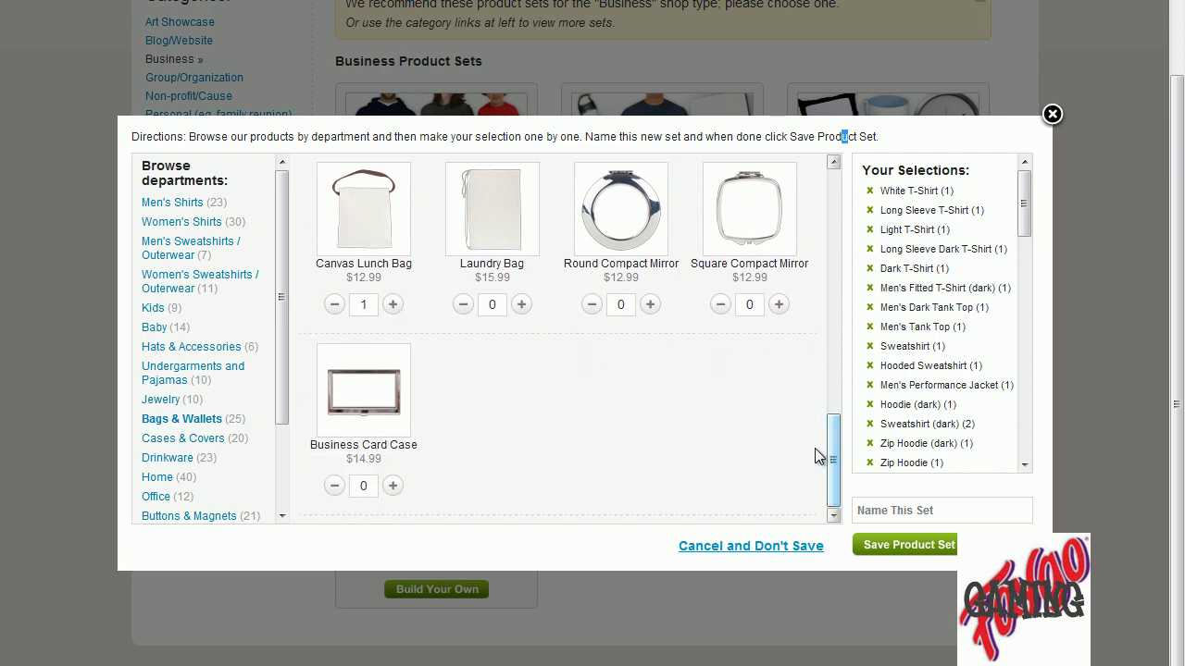
left_click(394, 488)
left_click(332, 486)
Step: Add the first ten Cases & Covers items, from iPhone Charger Case to Kindle Sleeve
left_click(196, 441)
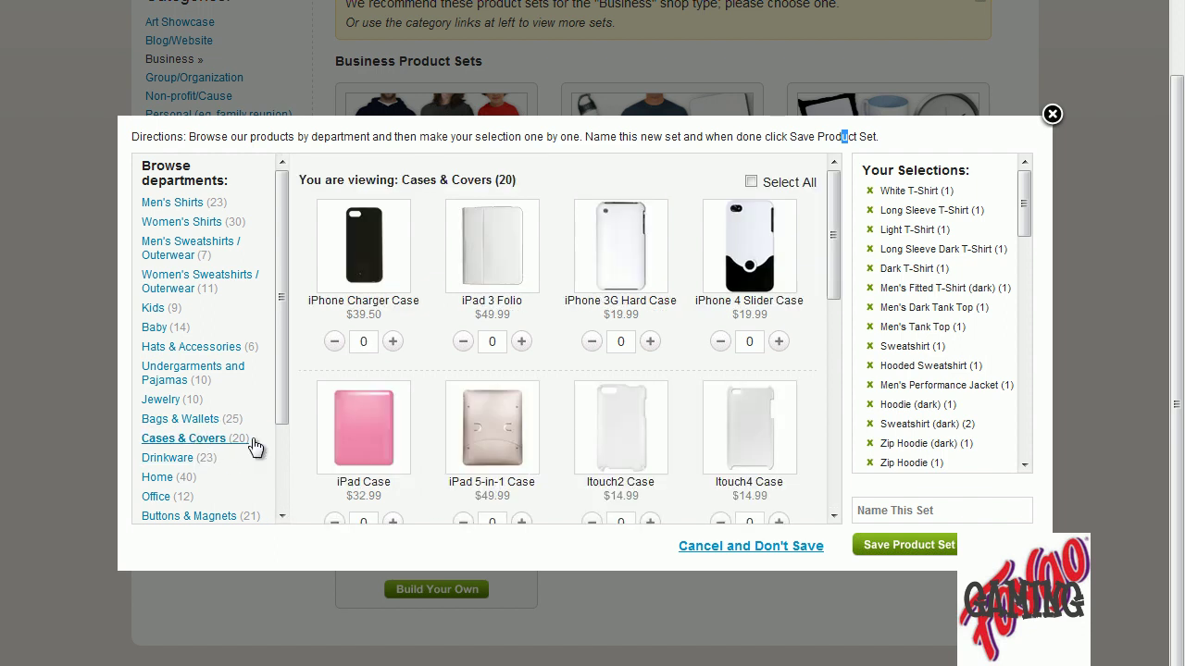
left_click(393, 342)
left_click(522, 342)
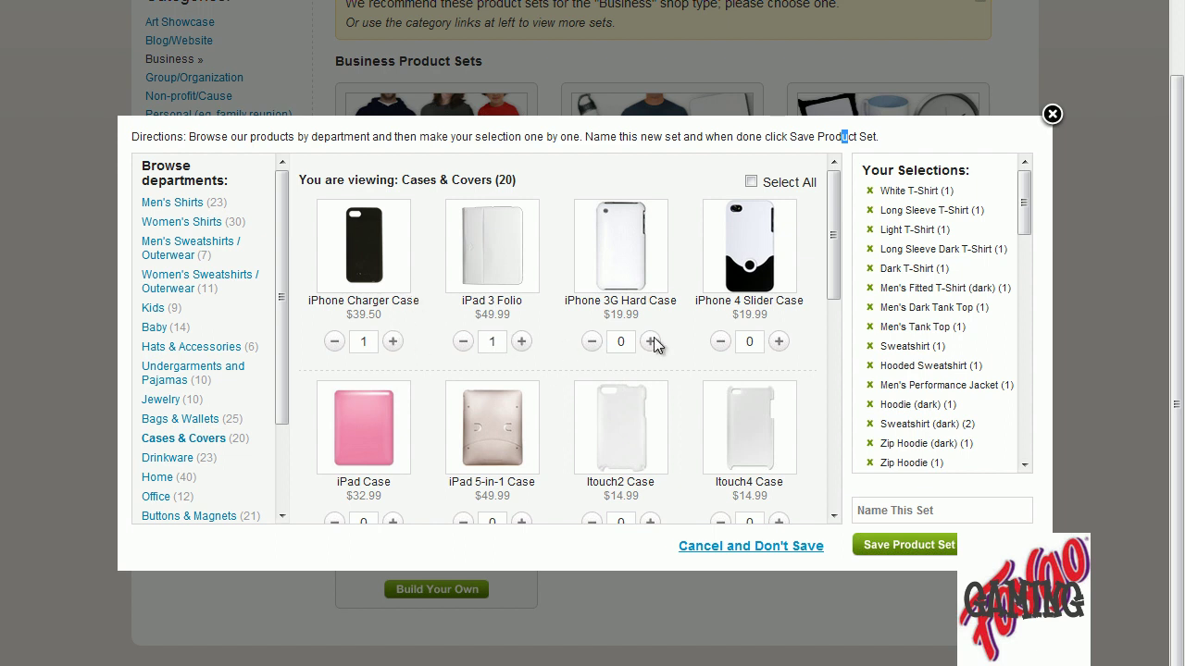
left_click(833, 306)
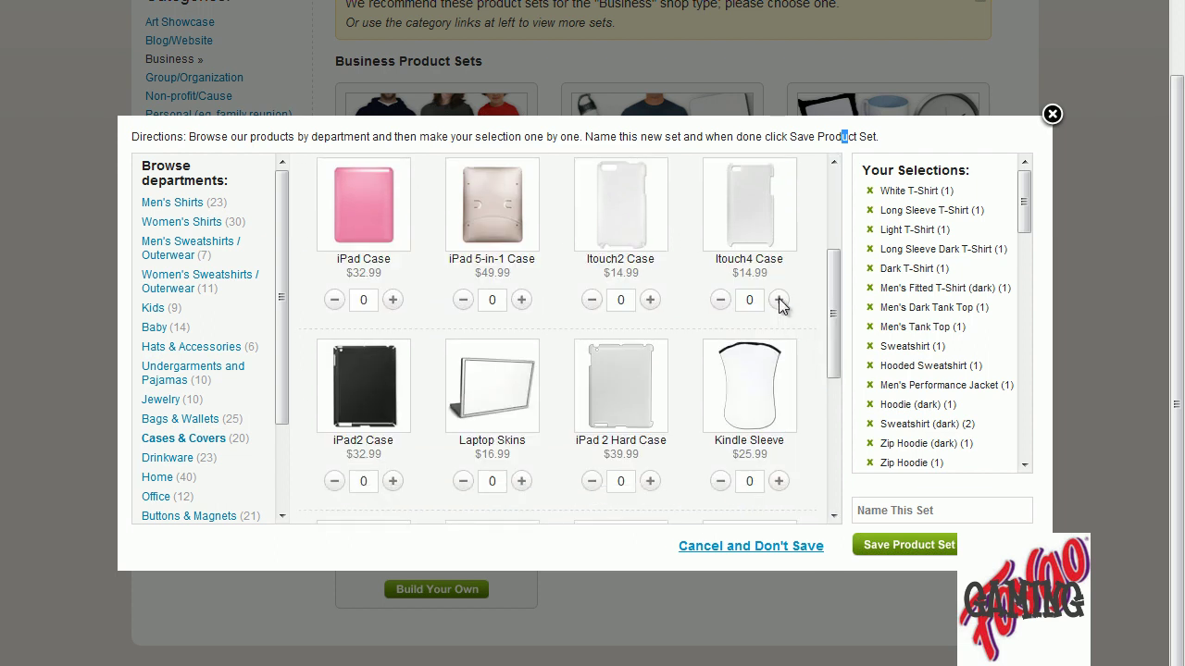
left_click(779, 301)
left_click(650, 300)
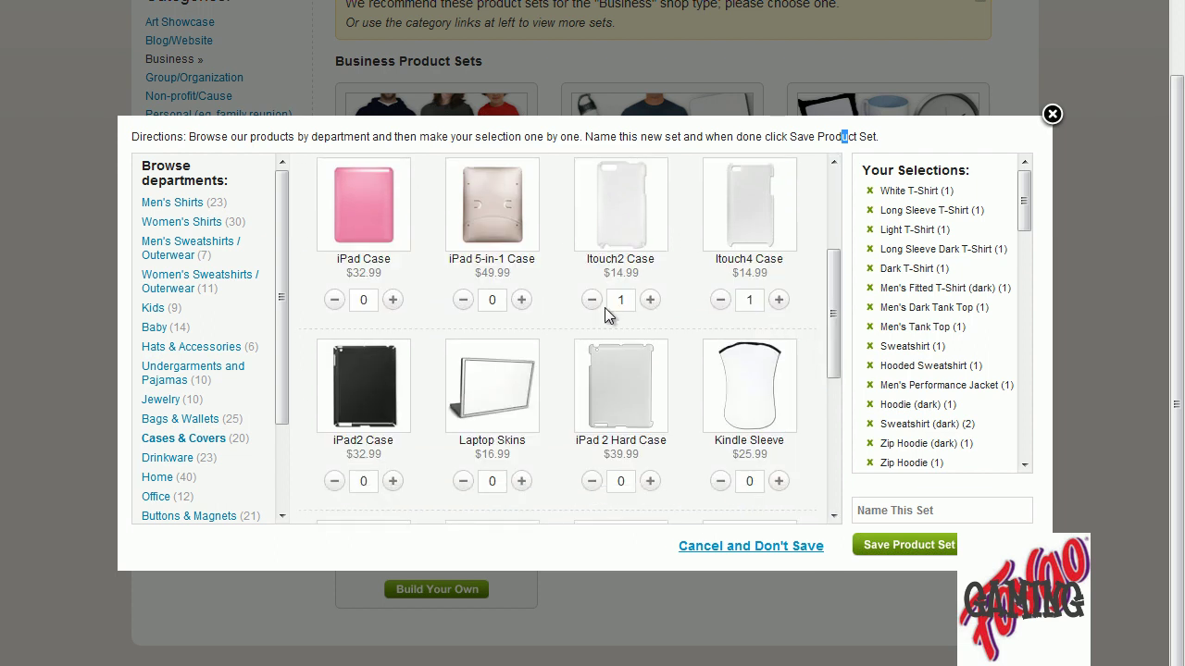
left_click(522, 300)
left_click(392, 300)
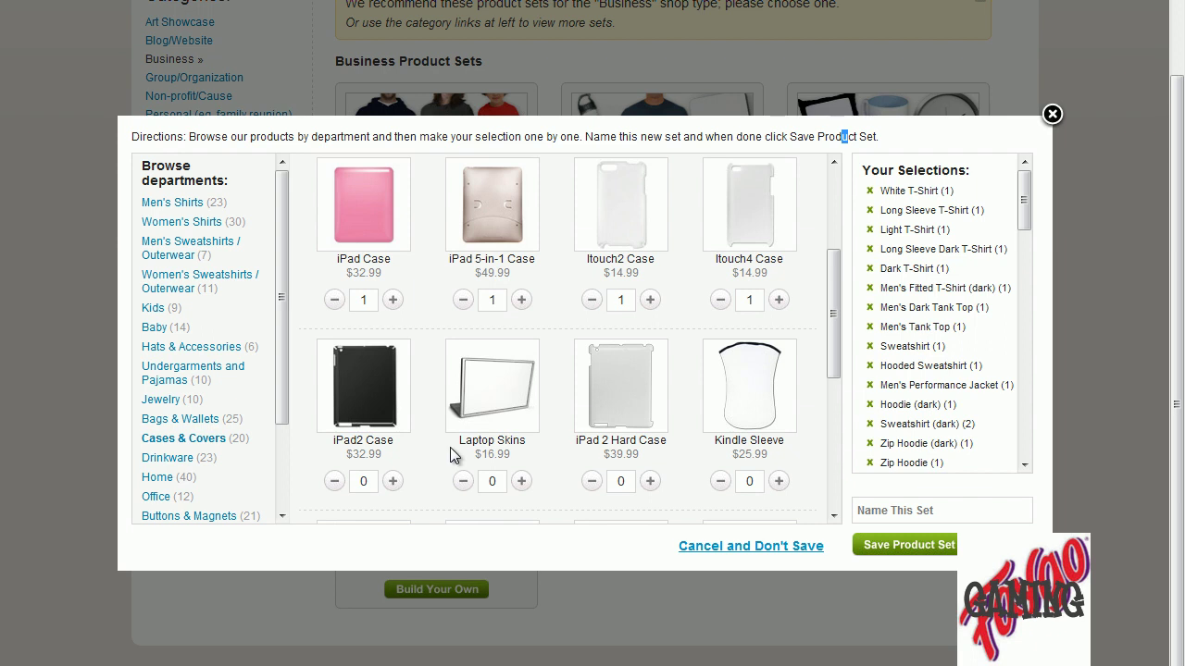
left_click(523, 481)
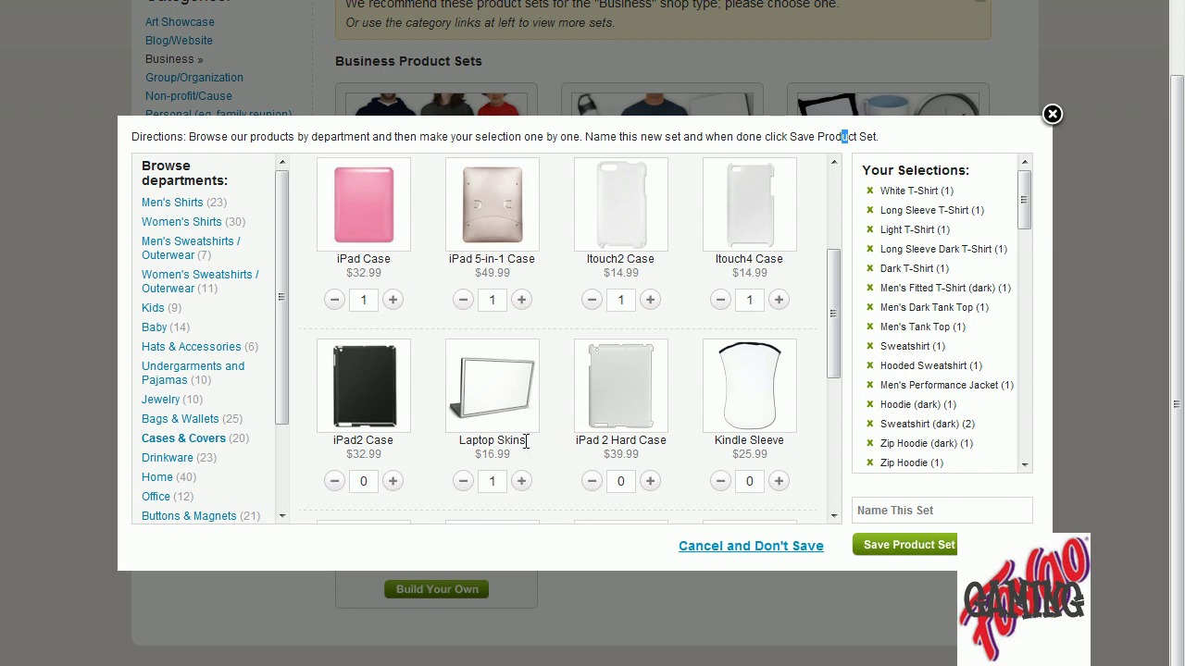
left_click(392, 481)
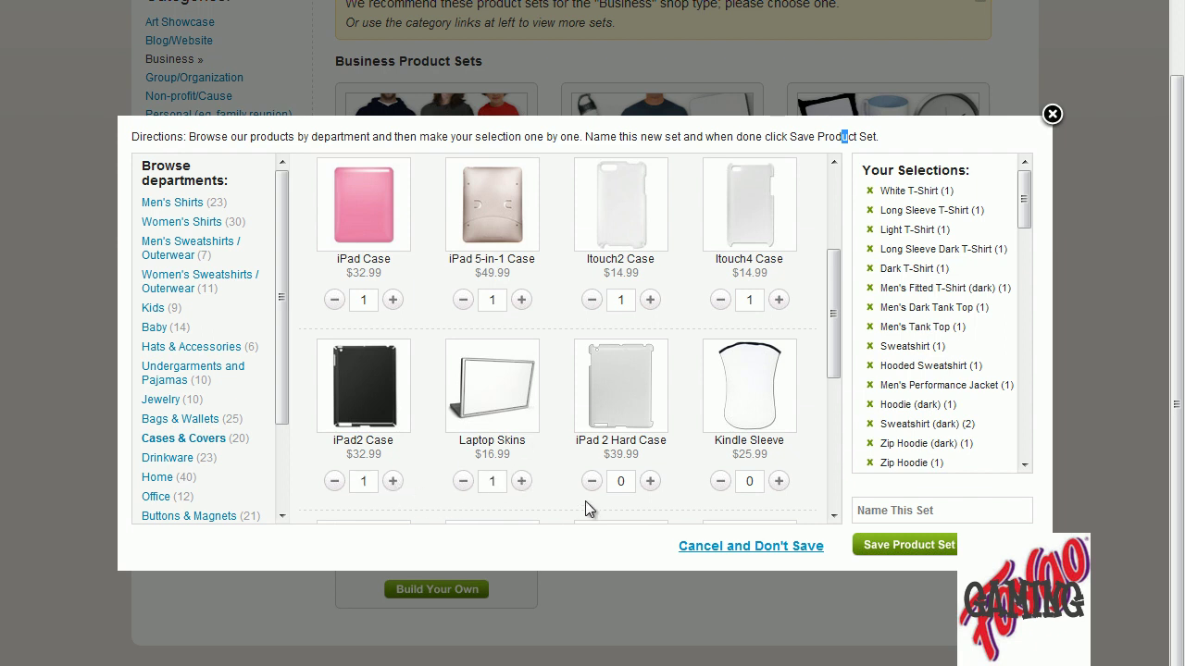
left_click(651, 481)
left_click(778, 481)
Step: Add iPad 2 Cover, Incredible 2 and Nexus S cases, Power Bank, iPhone Wallet and Snap Cases
left_click_drag(837, 331, 834, 425)
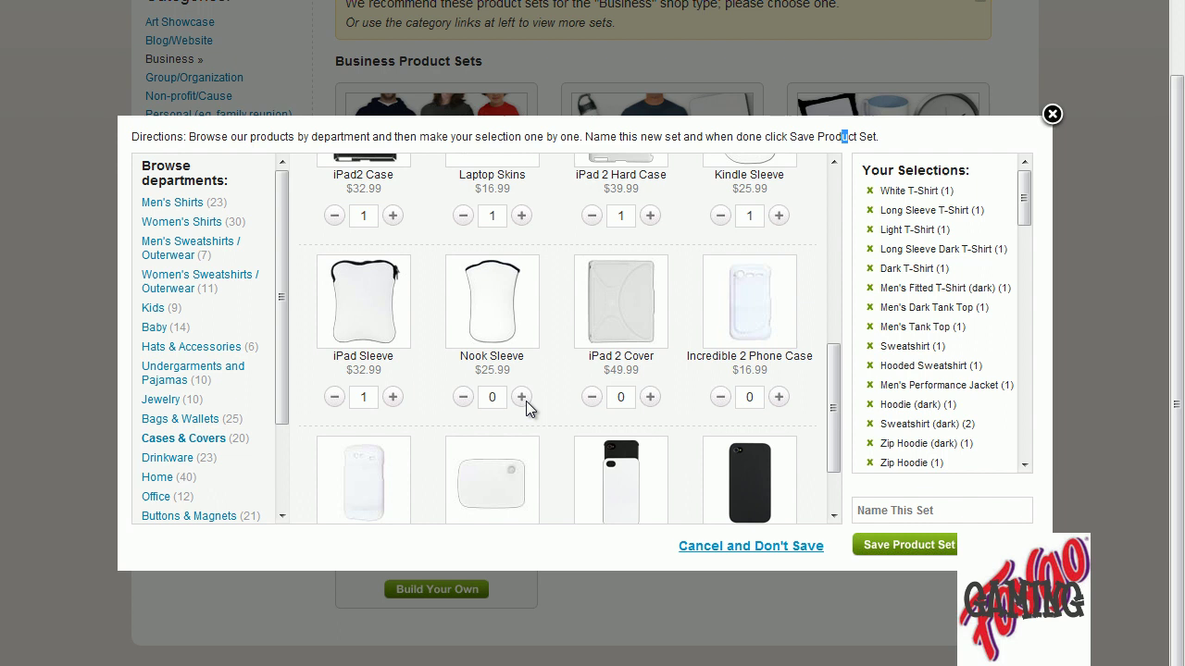
left_click(651, 397)
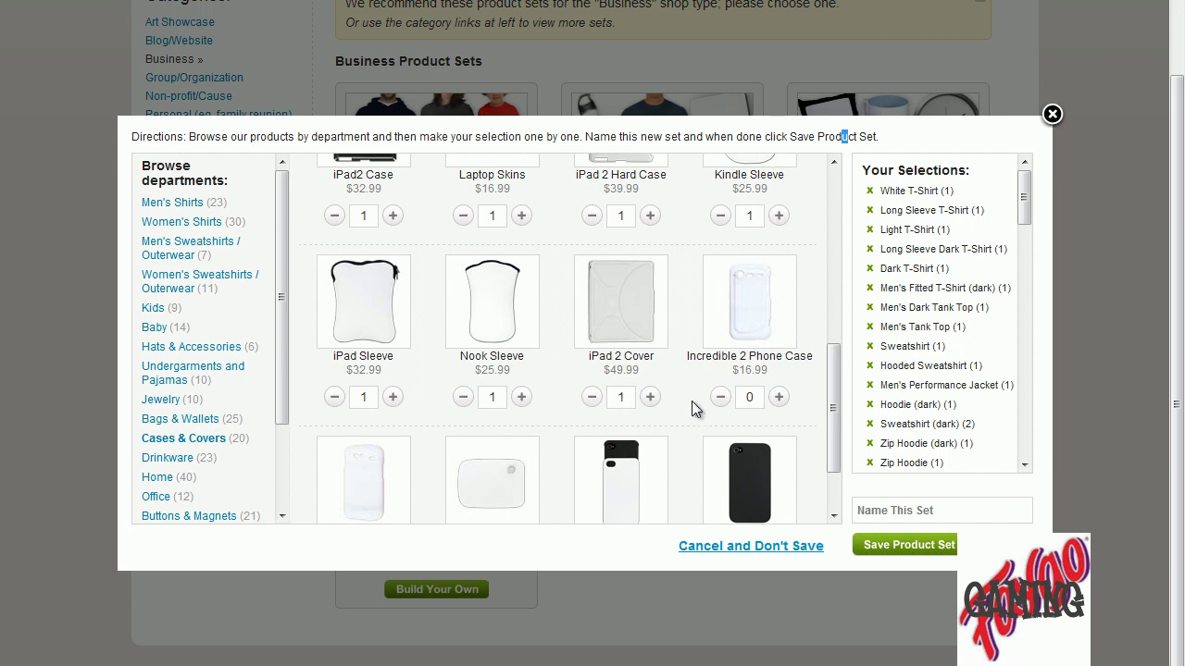
left_click(780, 397)
scroll(832, 382, "down", 1)
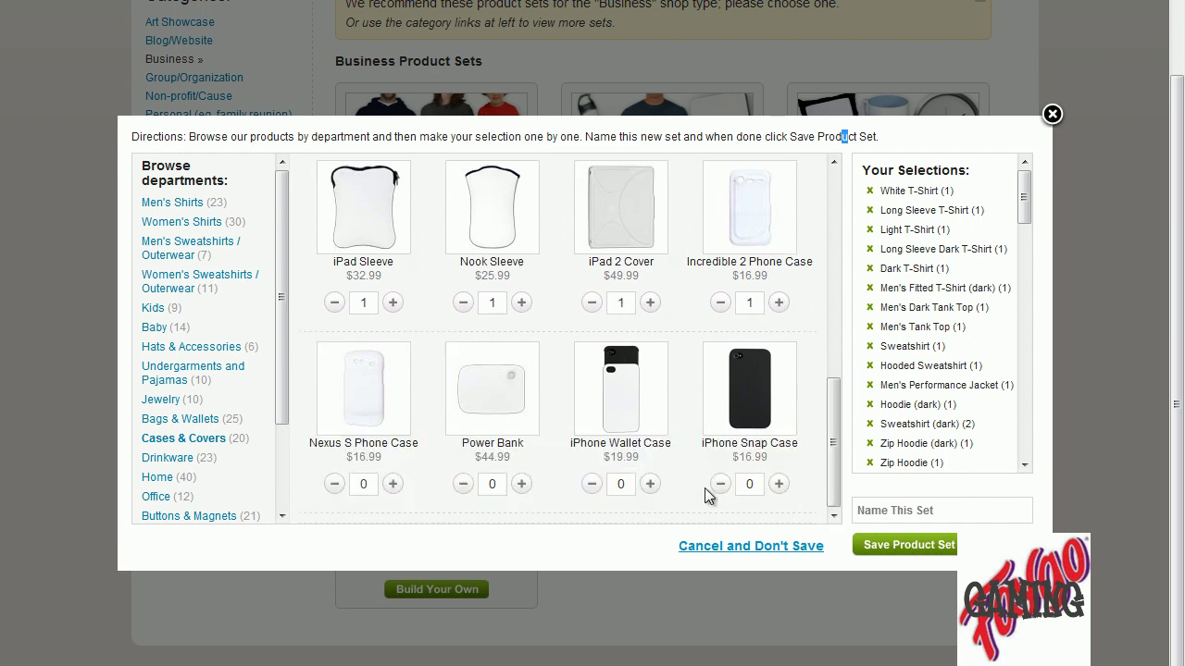
left_click(393, 484)
left_click(523, 486)
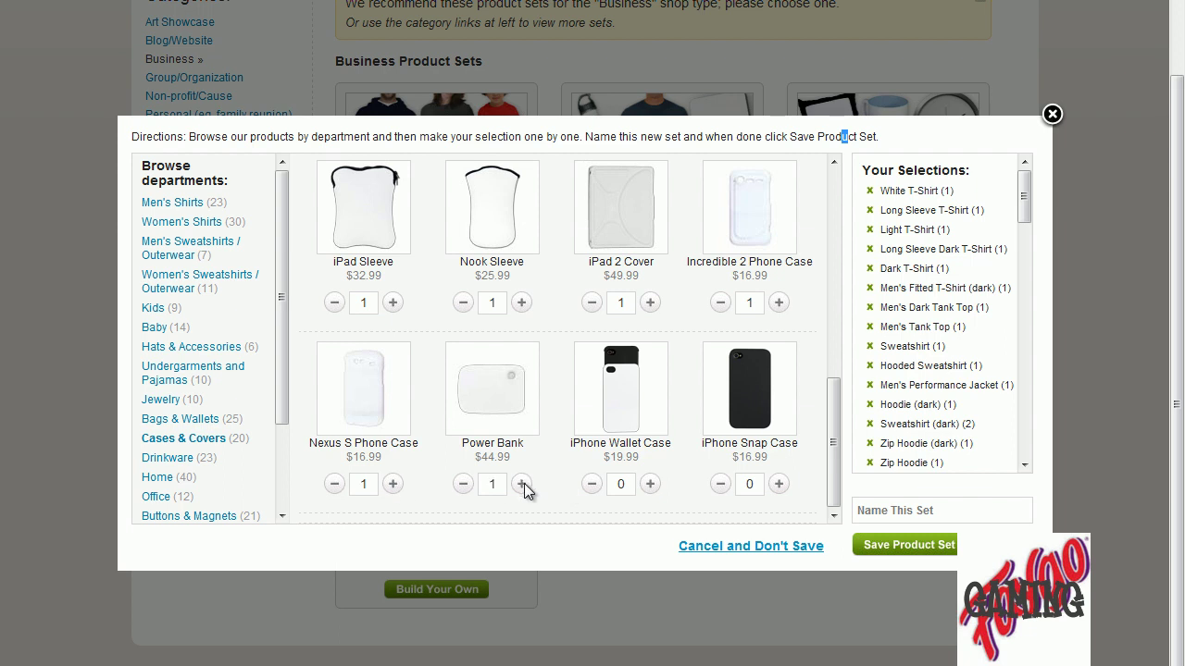
left_click(652, 485)
left_click(779, 485)
Step: Add one Mug, Teapot, Stackable Mug Set, Ceramic Travel Mug and both Sigg Water Bottles (1.0L, 0.6L)
left_click(188, 460)
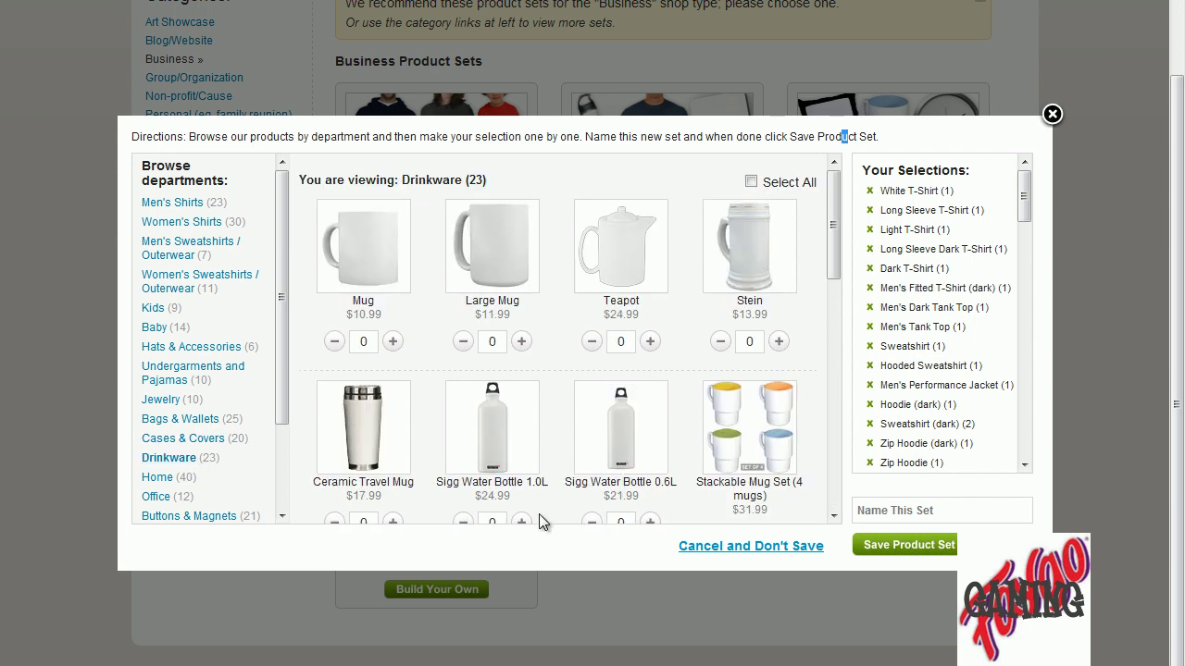
left_click(393, 341)
left_click(650, 341)
left_click_drag(833, 254, 852, 299)
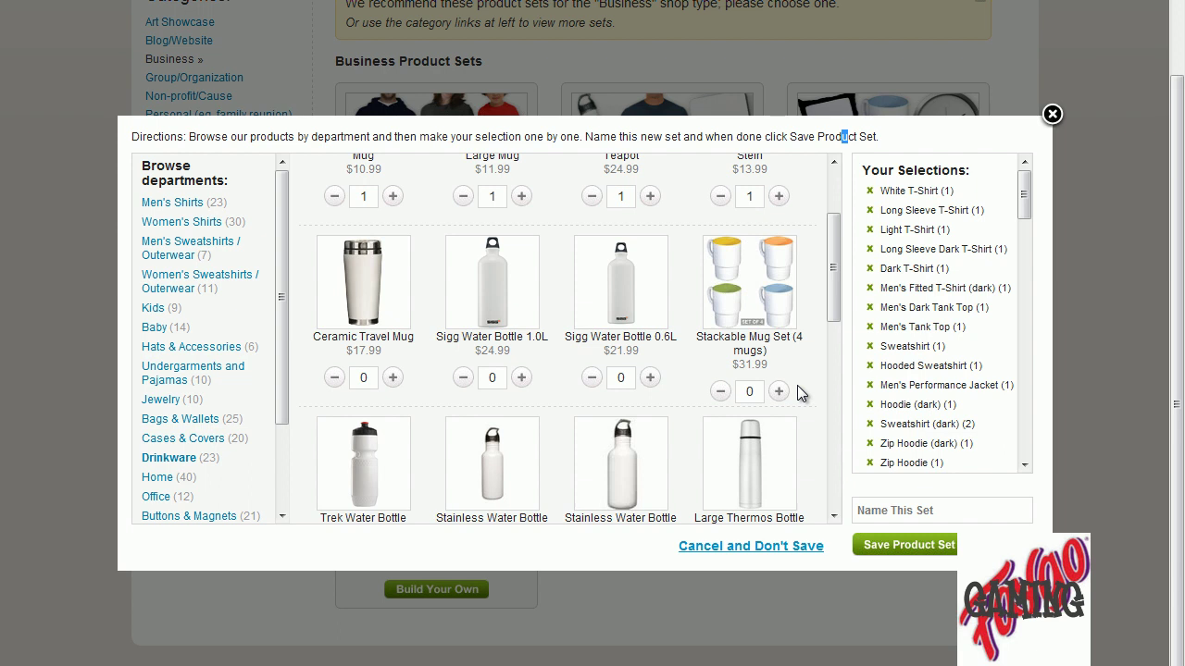
left_click(780, 391)
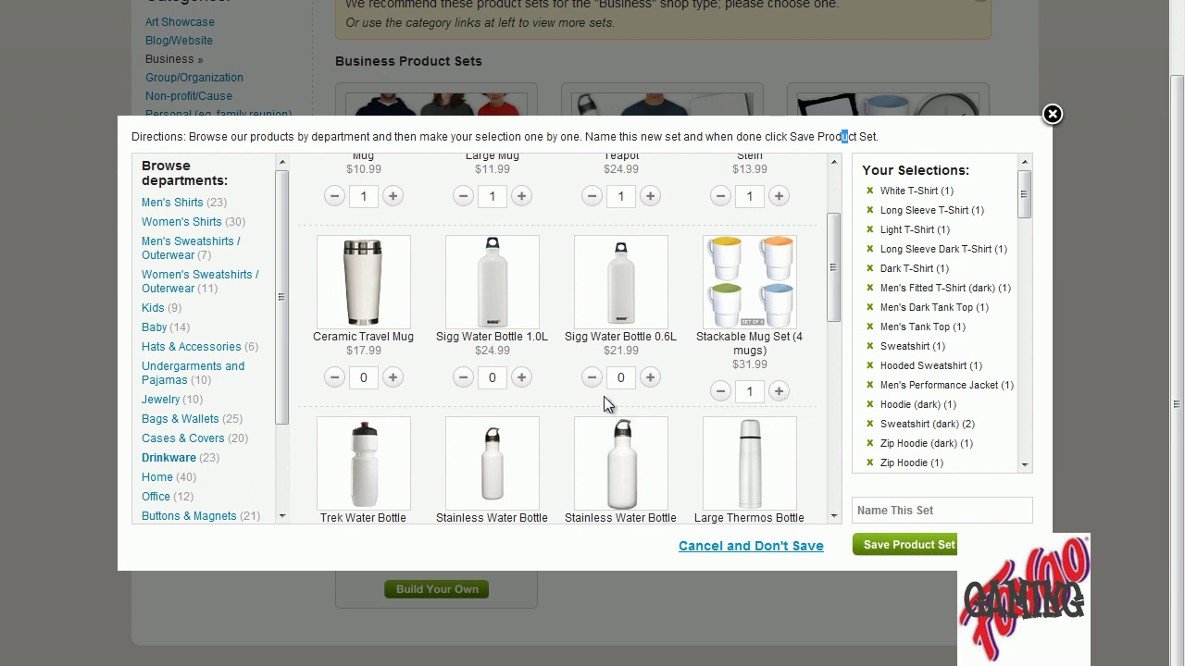
left_click(393, 377)
left_click(521, 377)
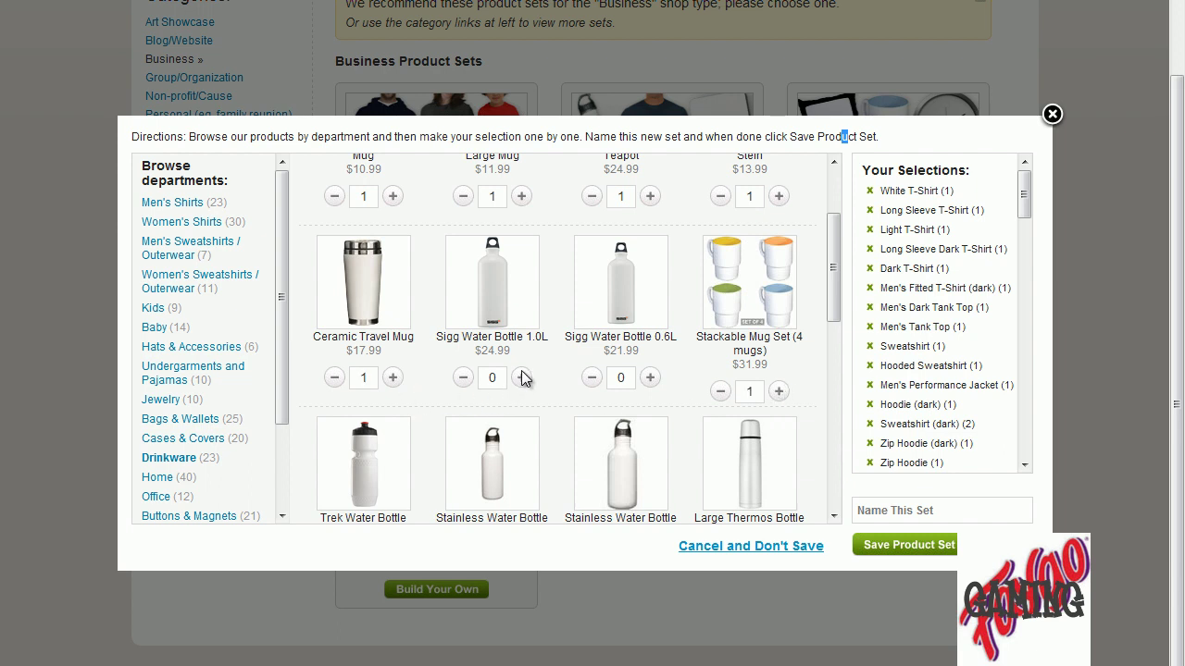
left_click(651, 377)
Step: Add the Trek and Stainless (0.6L, 1.0L) bottles, Thermos items, Can Cooler and Shot Glass
scroll(556, 413, "down", 1)
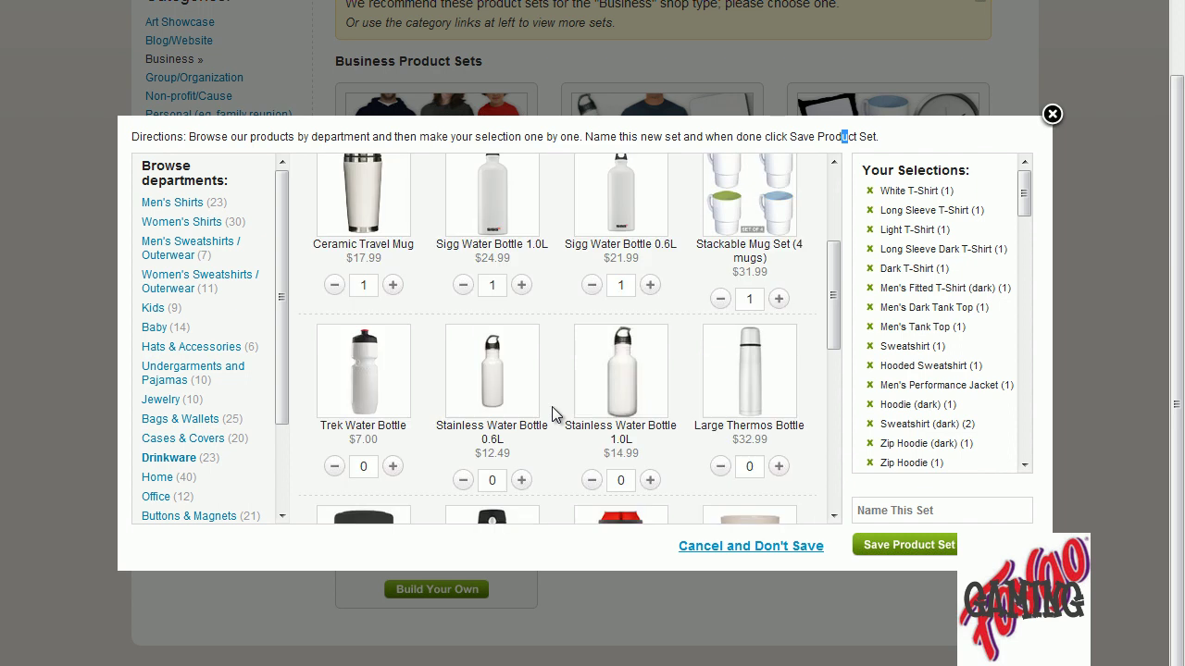
left_click(393, 467)
left_click(521, 481)
left_click(650, 480)
left_click(782, 470)
scroll(838, 453, "down", 2)
left_click(394, 463)
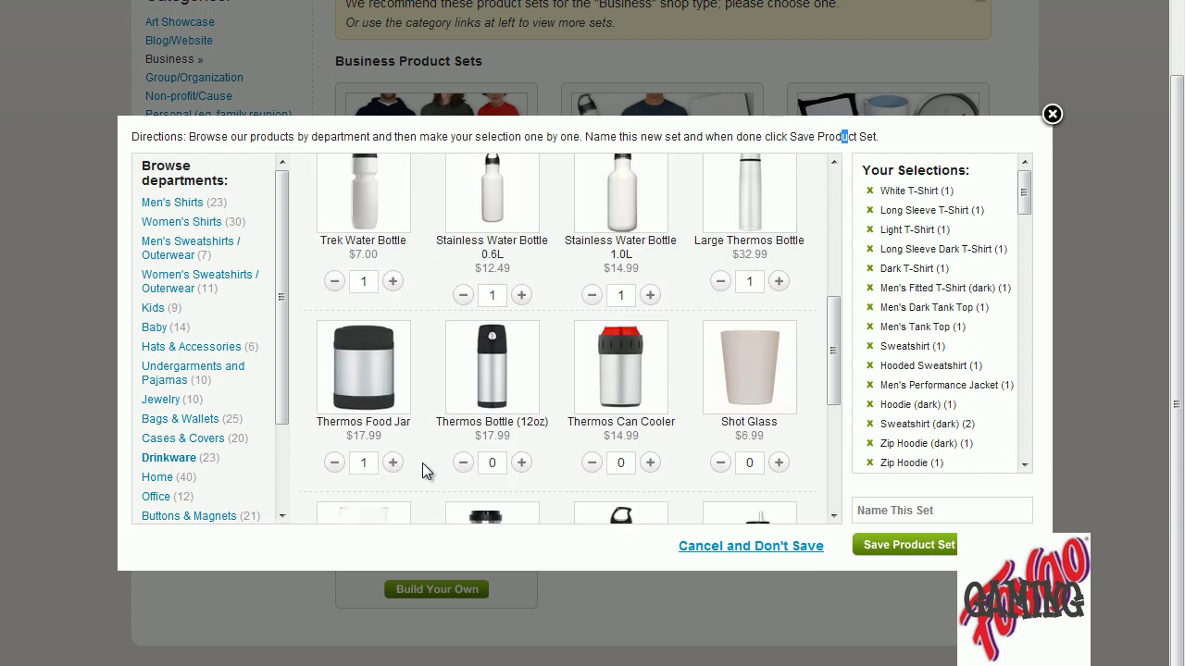
left_click(522, 464)
left_click(651, 462)
left_click(779, 463)
Step: Add Drinking Glass, Tea Tumbler, Kid's Water Bottle, Sippy Cup and KOR bottle, then show Home products
scroll(833, 398, "down", 2)
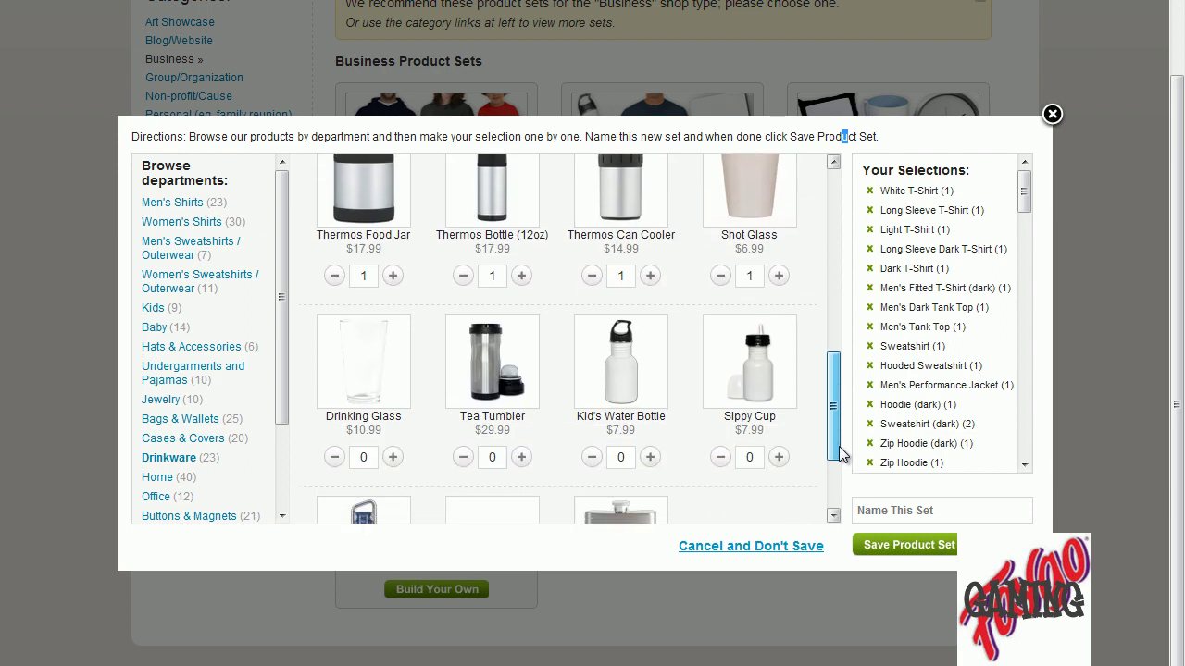
left_click(393, 426)
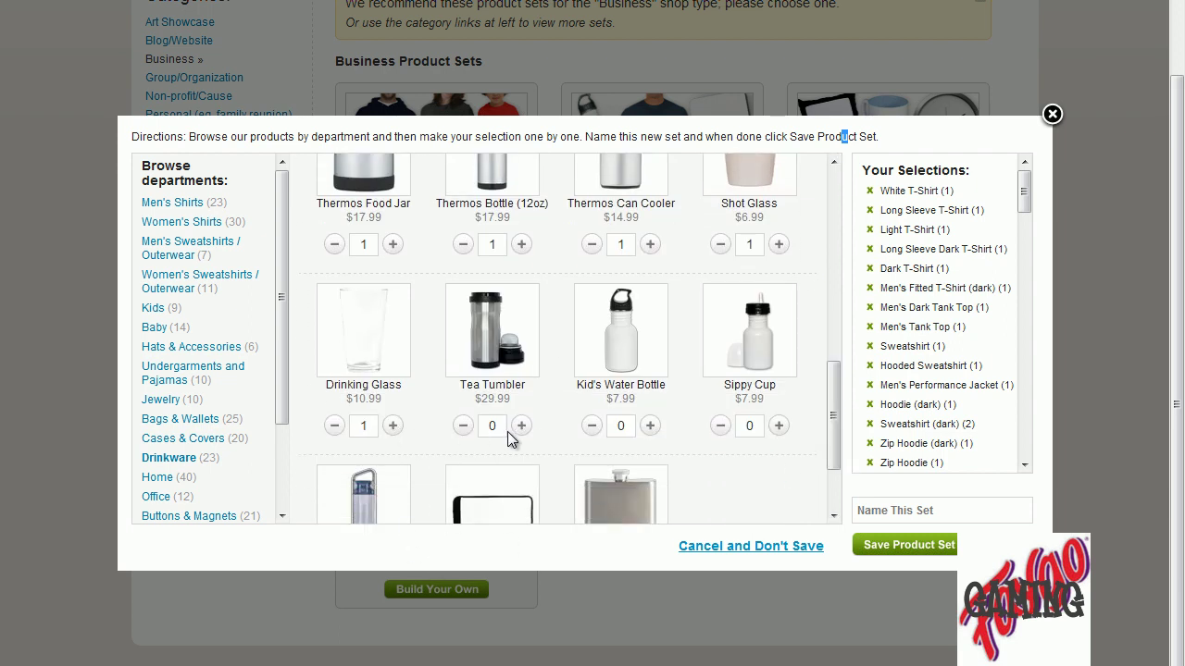
left_click(521, 426)
left_click(651, 426)
left_click(779, 425)
left_click_drag(830, 409, 836, 439)
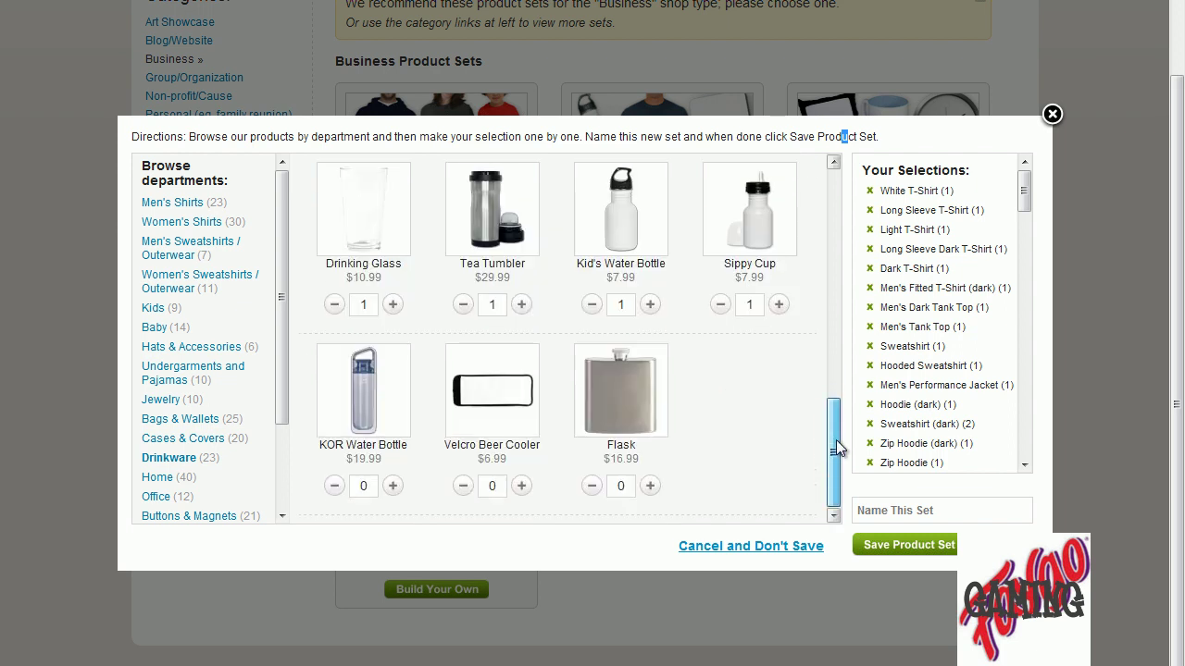
left_click(394, 486)
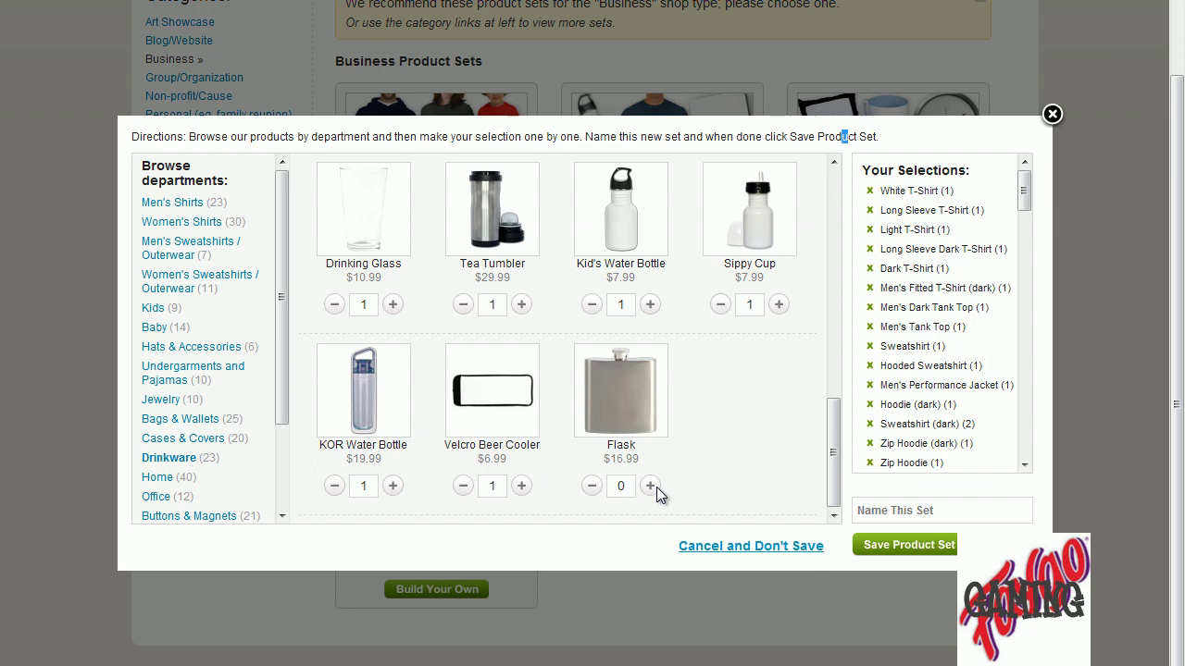
left_click(157, 478)
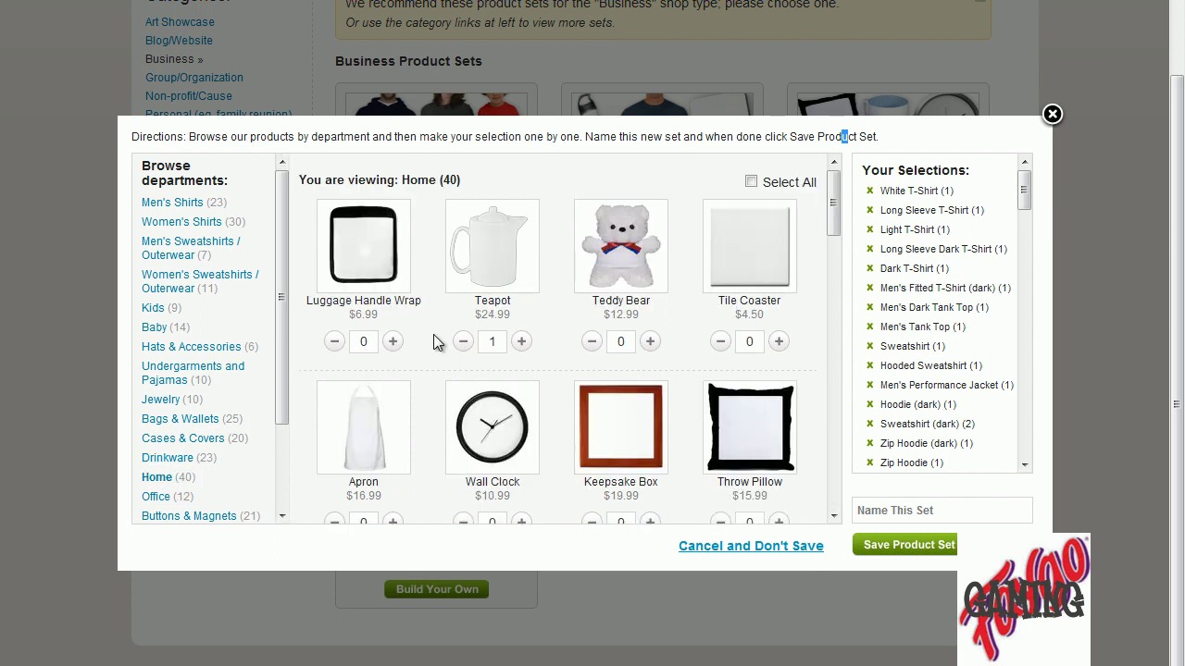
Step: Add one Teddy Bear, Tile Coaster, Large Wall Clock, Apron and Wall Clock
left_click(651, 342)
left_click(779, 342)
scroll(824, 205, "down", 3)
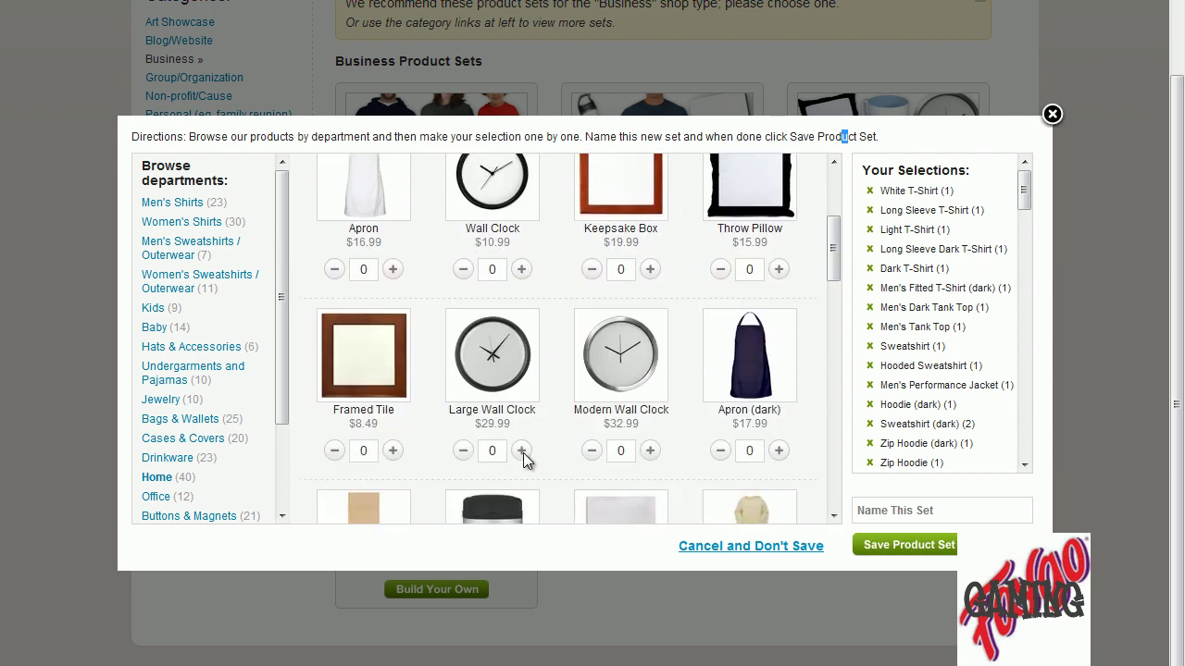
left_click(521, 450)
left_click(392, 269)
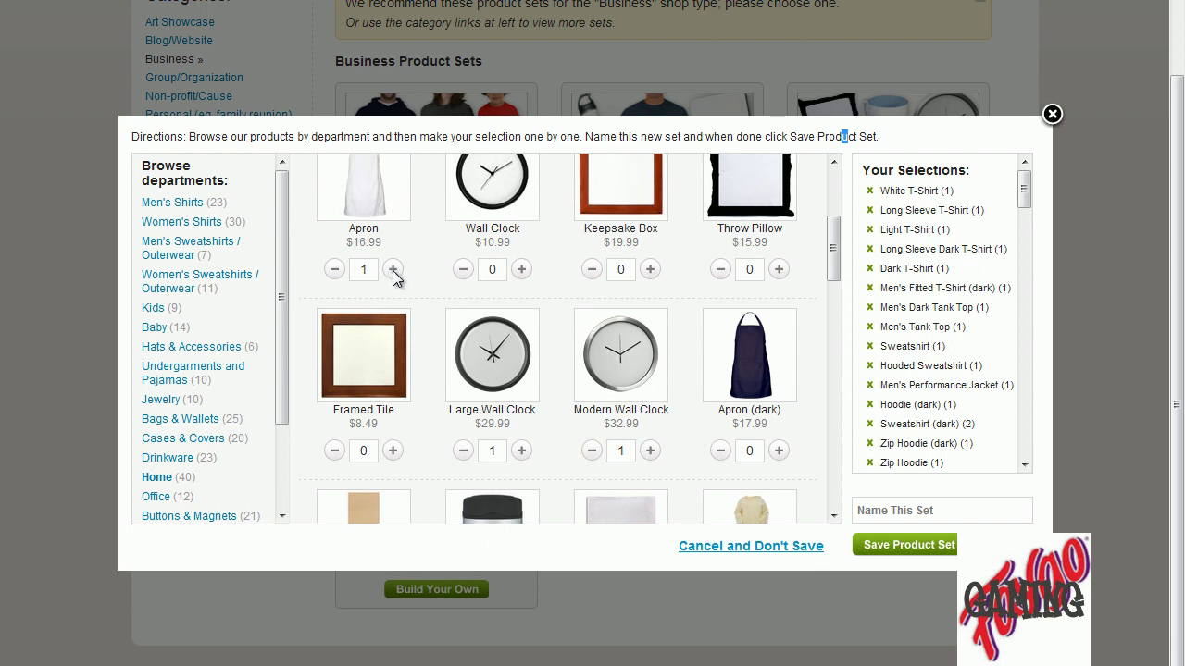
left_click(520, 271)
Step: Add the Queen and King Duvets and a Plush Baseball, setting Puzzle back to 1
left_click_drag(840, 241, 840, 296)
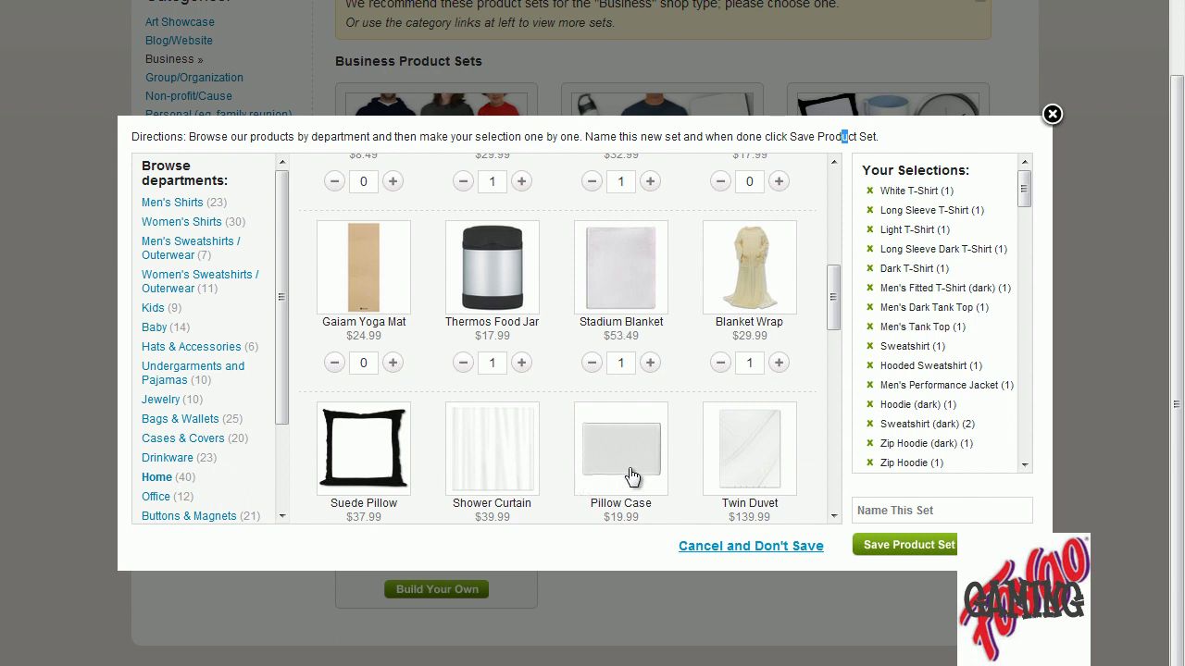
scroll(838, 315, "down", 3)
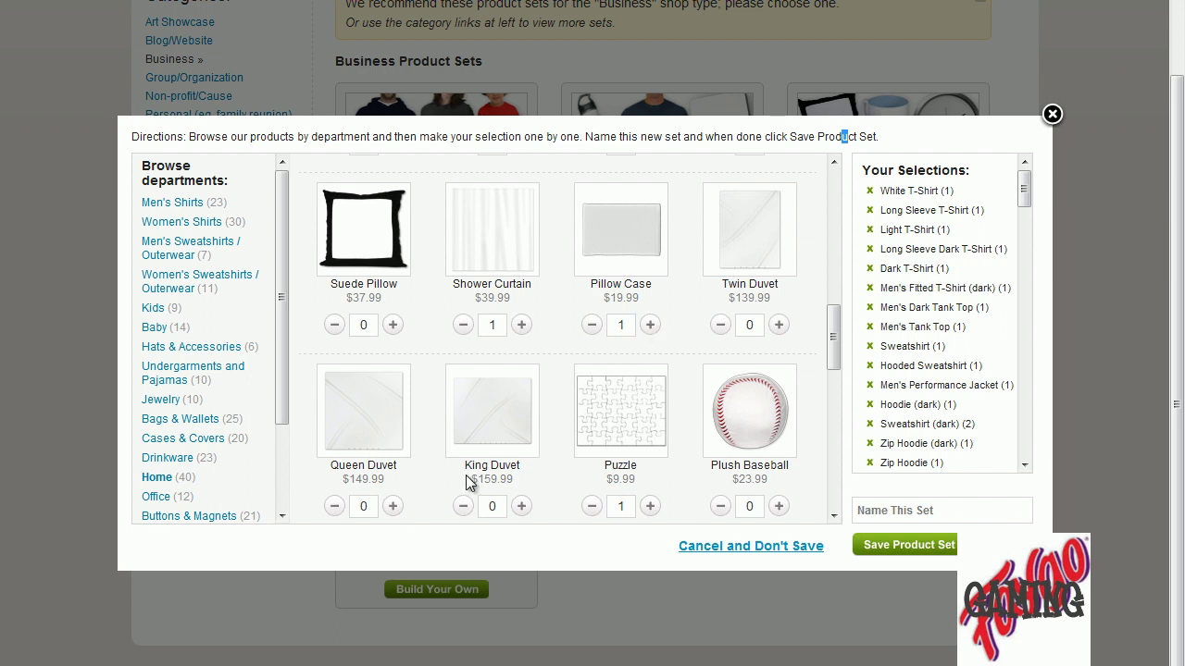
left_click(393, 506)
left_click(523, 506)
left_click(600, 508)
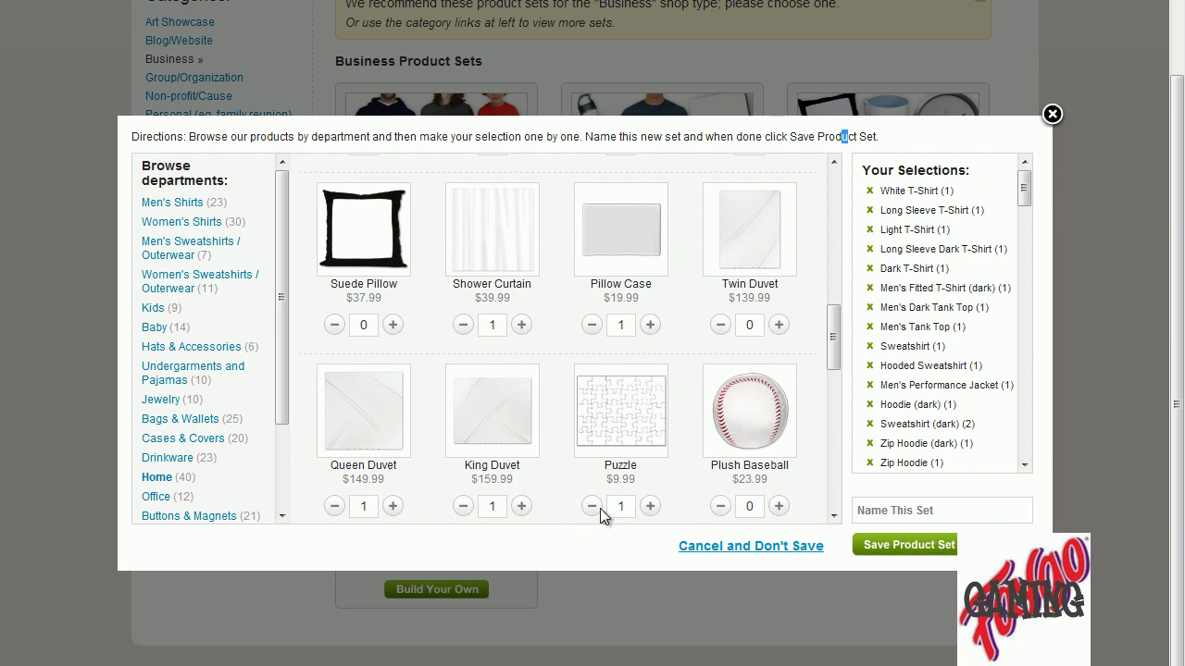
left_click(778, 506)
left_click_drag(836, 338, 842, 386)
Step: Add Sully the Cow, Mico the Bear, Abby the Bunny, Plush Football, Golf Balls and Rectangular Canvas Pillow
left_click(780, 400)
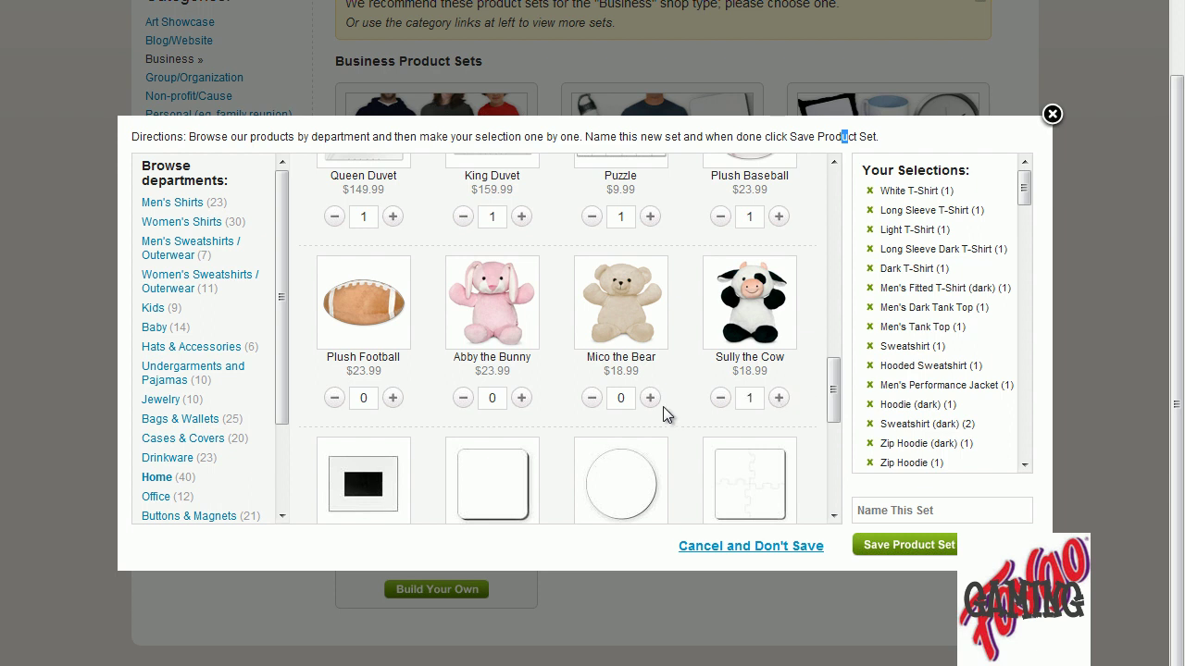
left_click(649, 399)
left_click(521, 399)
left_click(393, 398)
left_click_drag(830, 383, 835, 463)
left_click(781, 420)
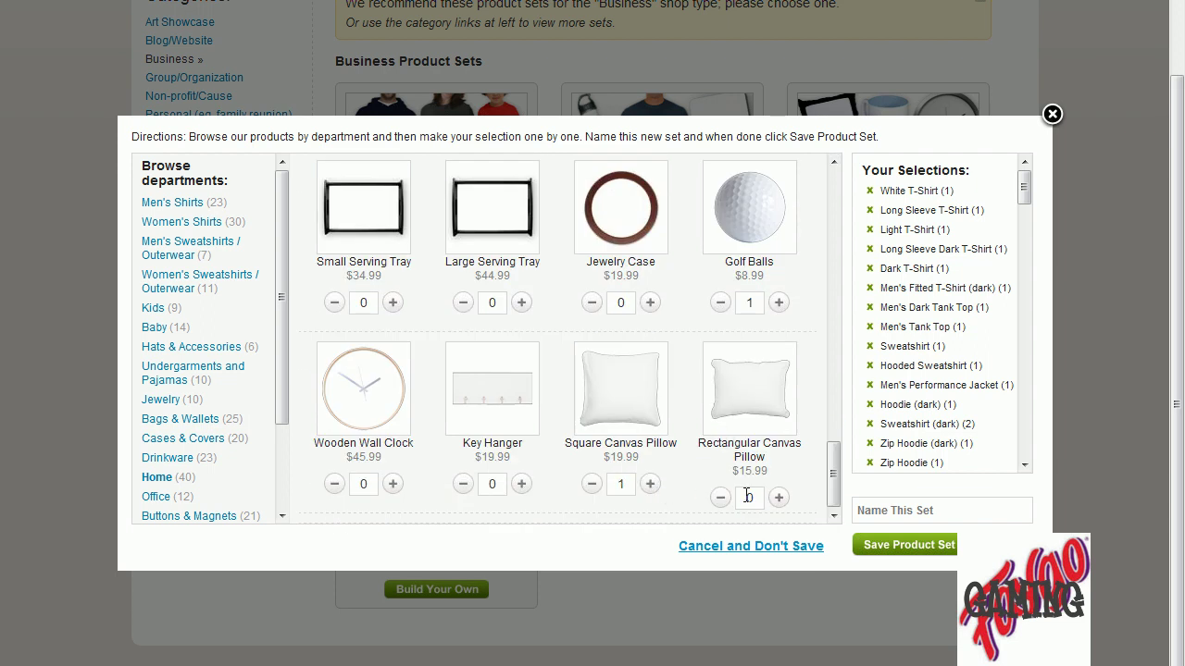
left_click(779, 498)
left_click_drag(282, 345, 284, 395)
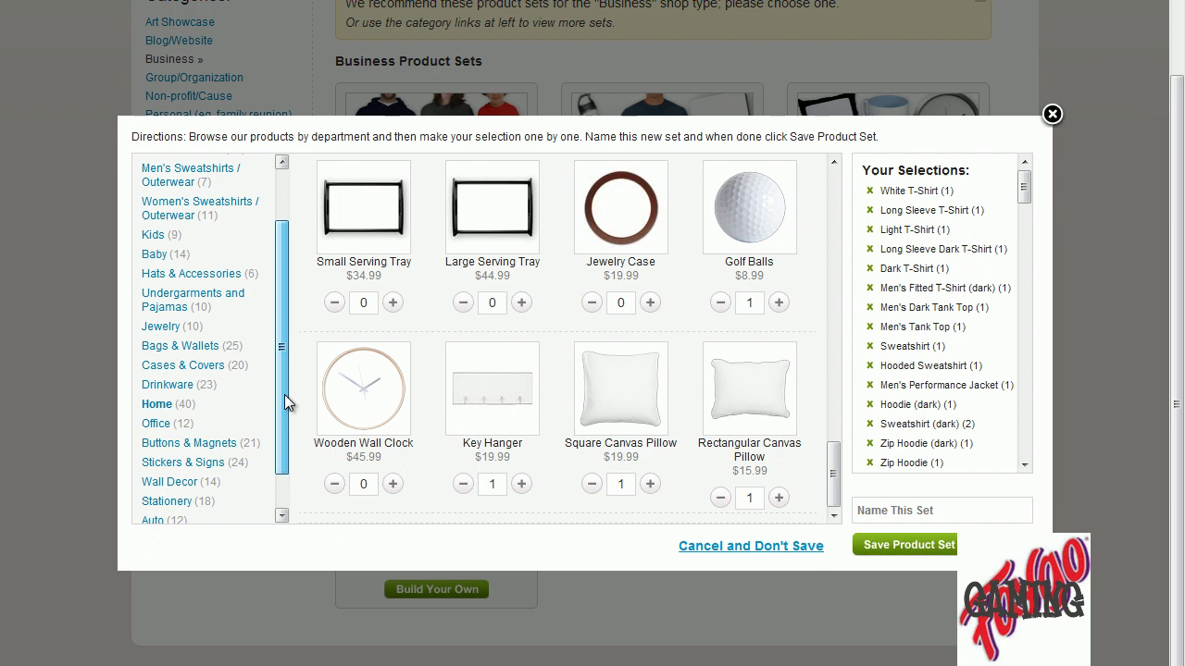
Step: In Office, add a Vertical Wall Calendar and leave Laptop Skins at quantity 1
left_click(172, 418)
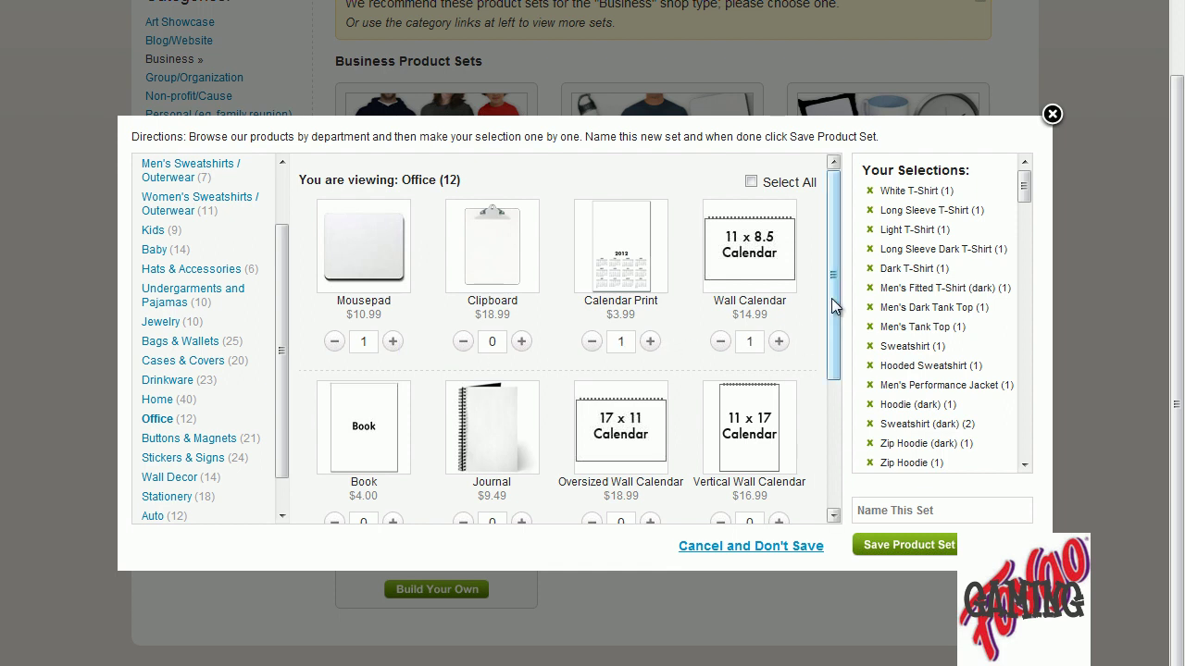
left_click_drag(831, 298, 830, 374)
left_click(778, 392)
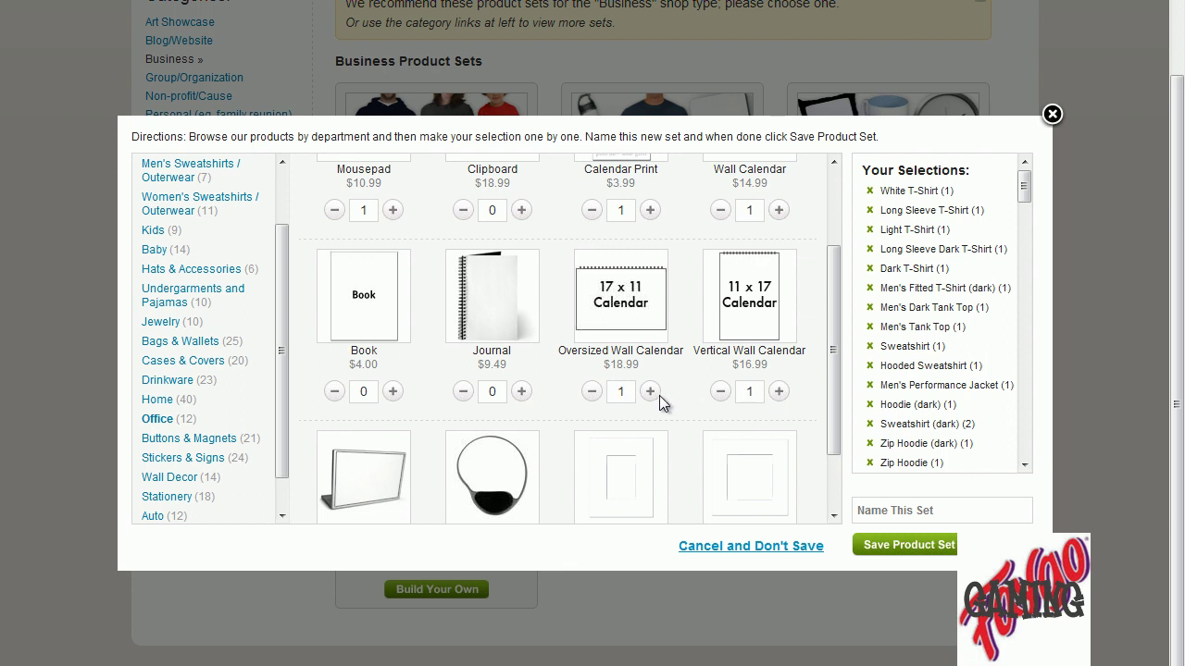
left_click_drag(835, 351, 835, 422)
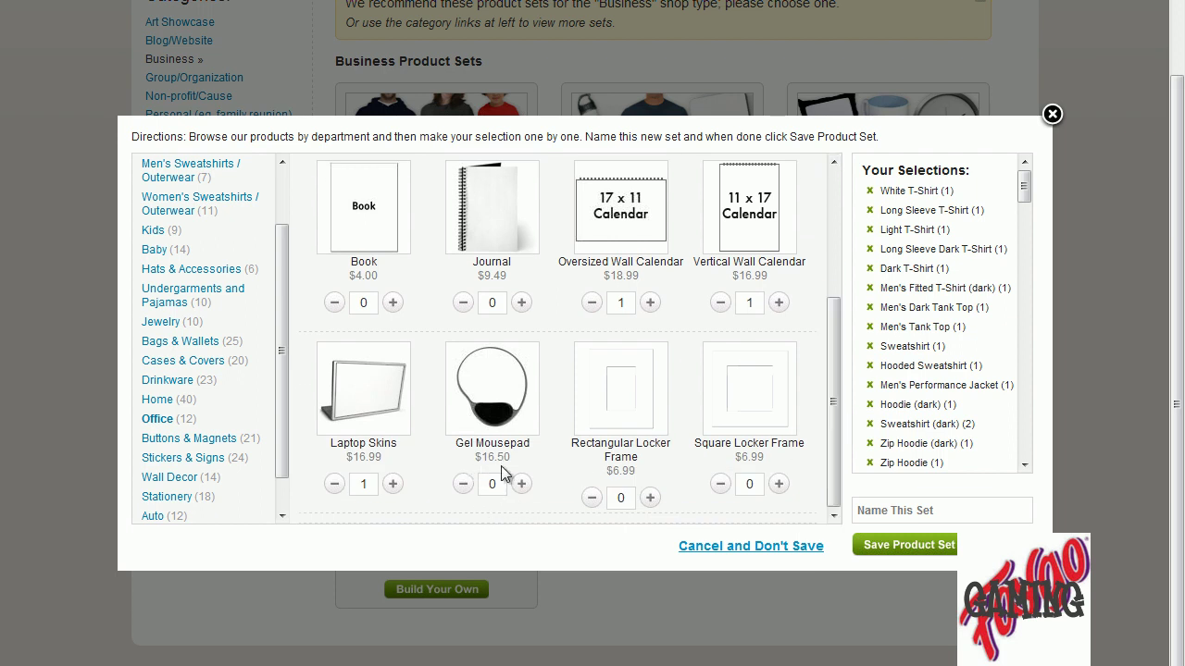
left_click(392, 484)
left_click(335, 484)
Step: Add a 2.25" Button, its 10 and 100 packs, plus the Rectangle and 2.25" Magnet packs
left_click(187, 440)
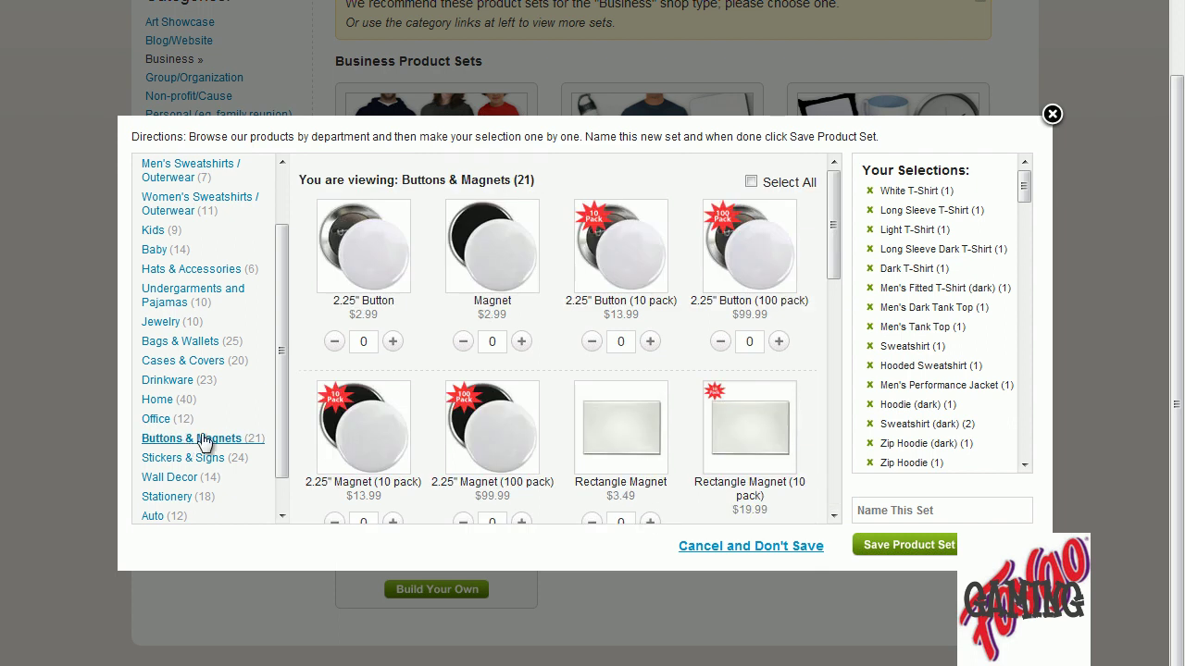
left_click(393, 343)
left_click(650, 343)
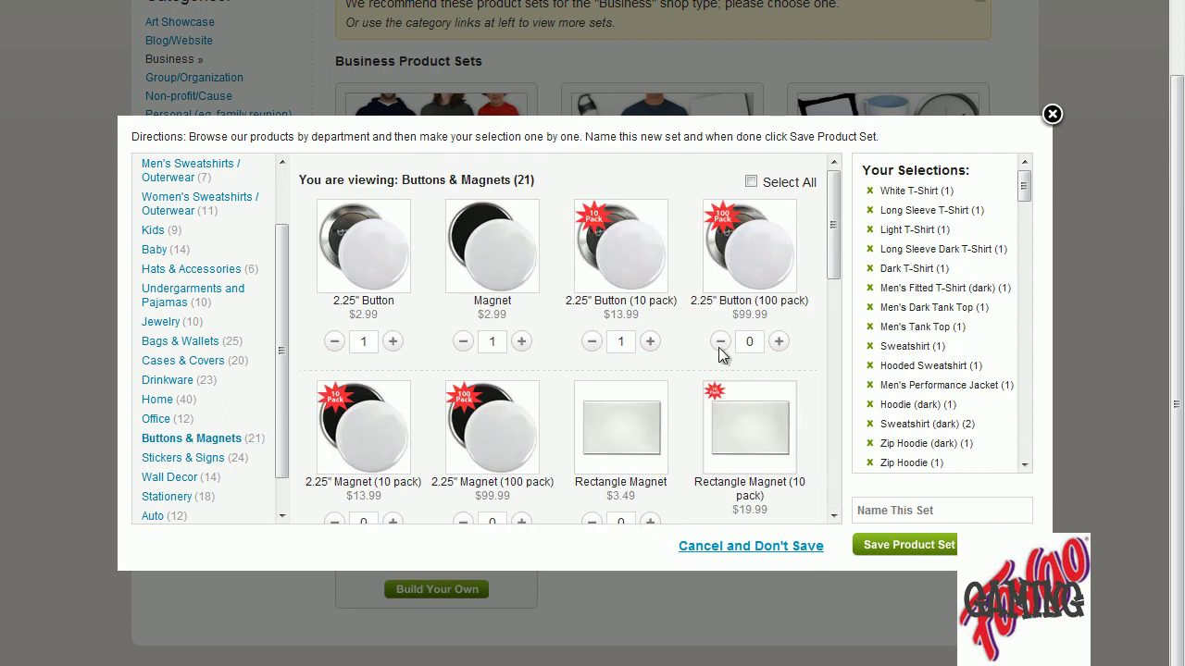
left_click(778, 342)
mouse_move(835, 268)
left_mouse_down()
mouse_move(835, 312)
mouse_move(836, 290)
left_mouse_up()
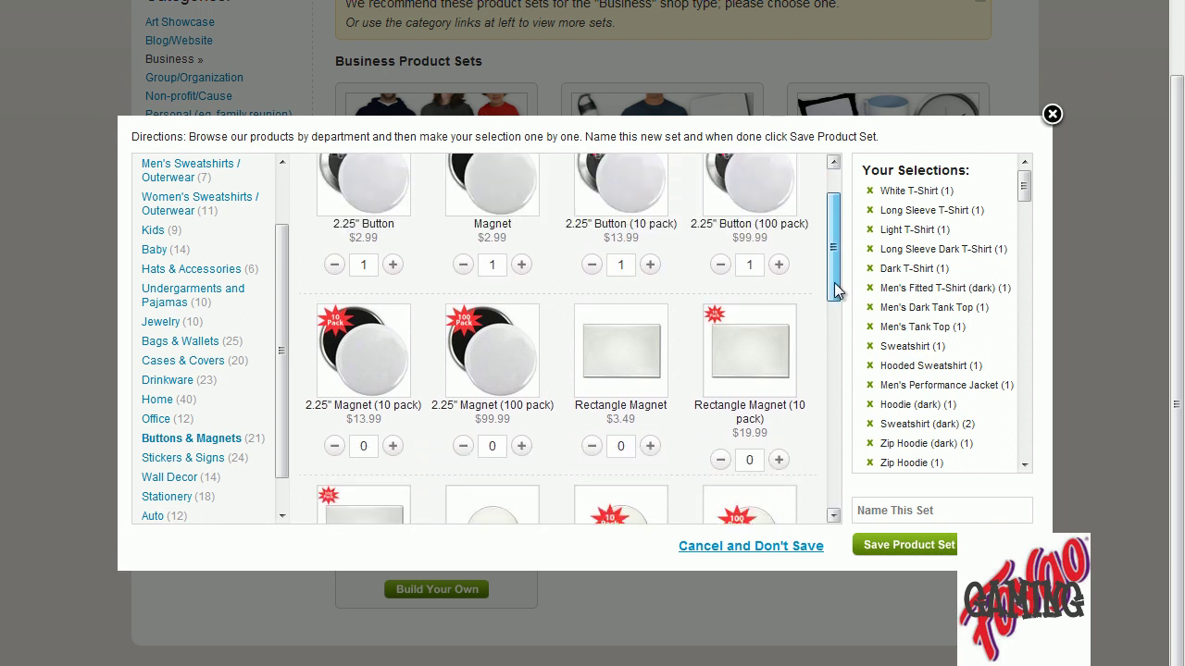
left_click(778, 460)
left_click(521, 446)
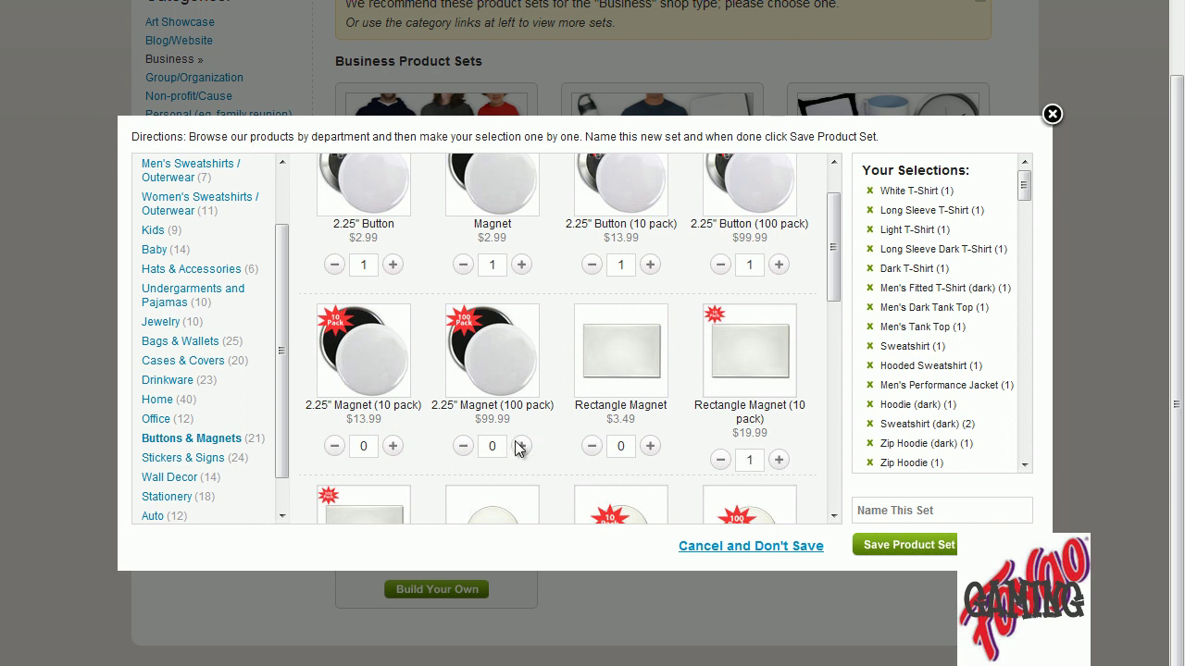
double_click(390, 449)
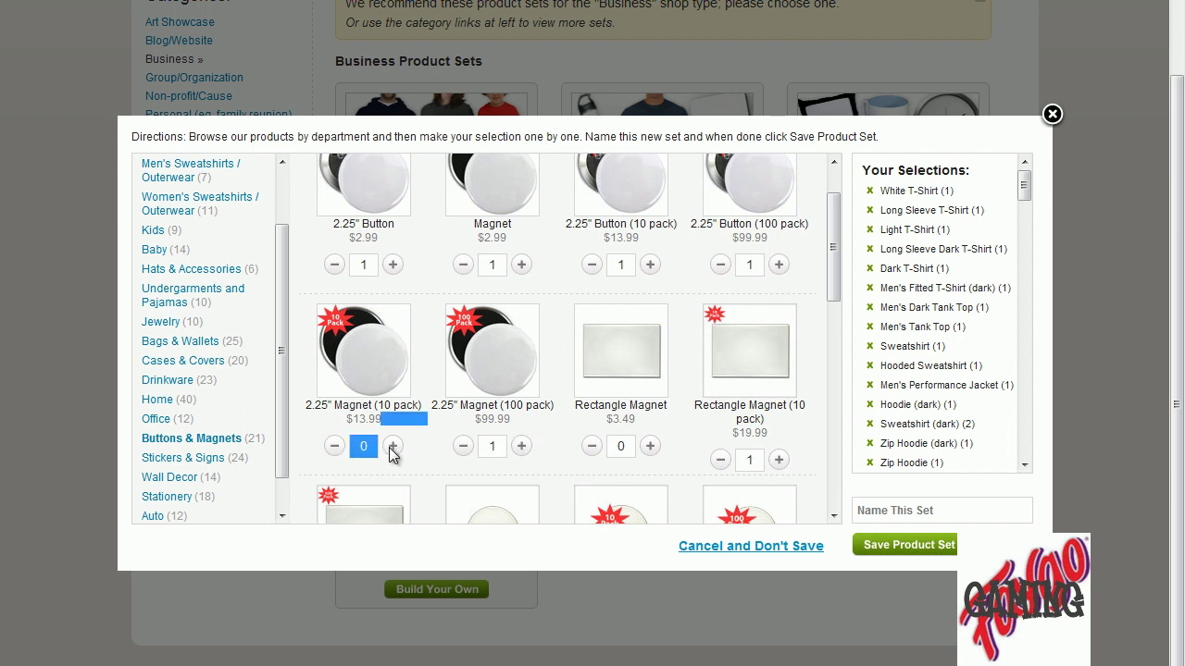
Step: Add Mini Buttons, Rectangle Magnet 100 pack, 3.5" Button 100 pack and four car magnets
left_click_drag(836, 246, 838, 338)
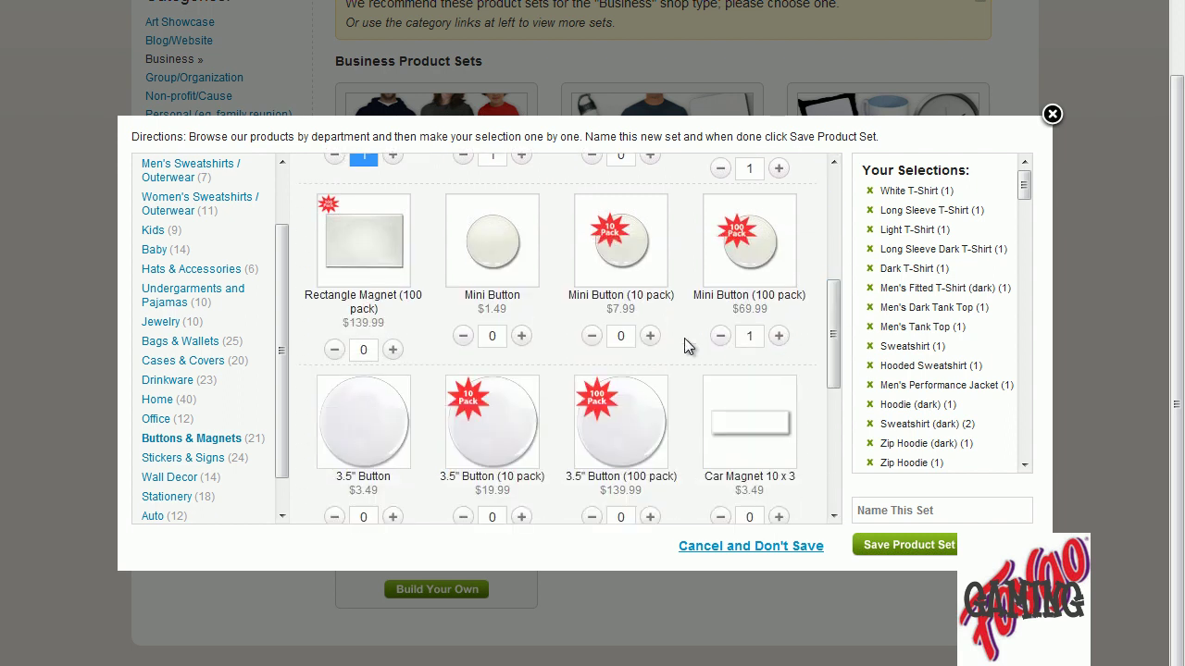
left_click(651, 337)
left_click(522, 336)
left_click(393, 350)
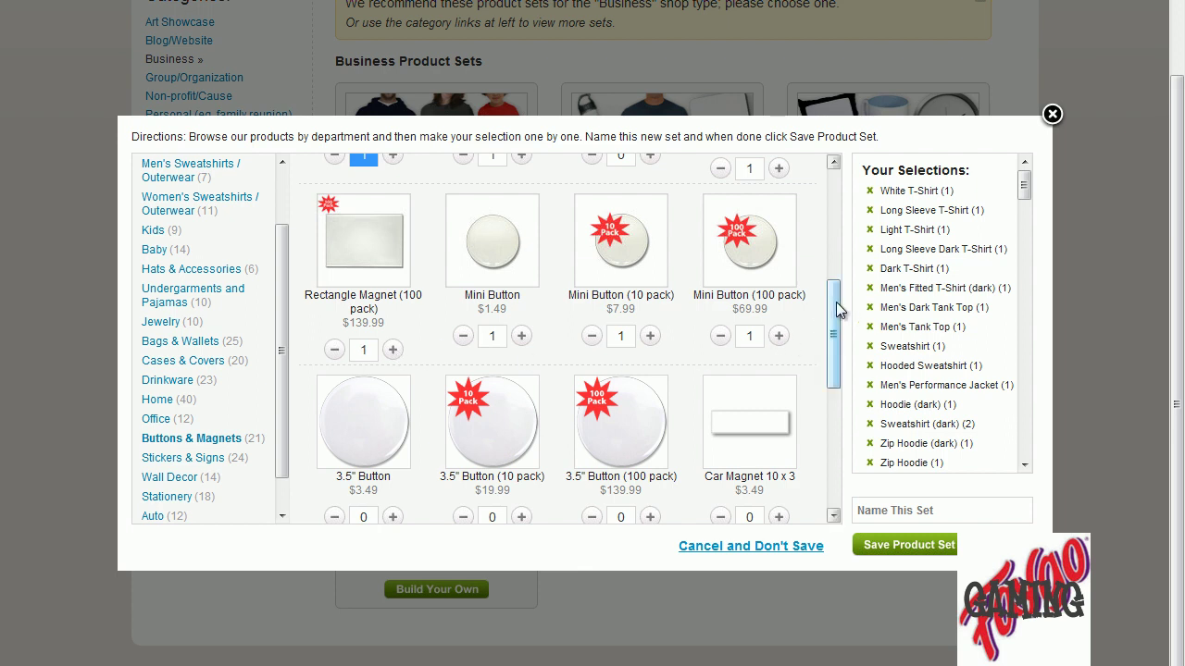
left_click_drag(836, 302, 833, 365)
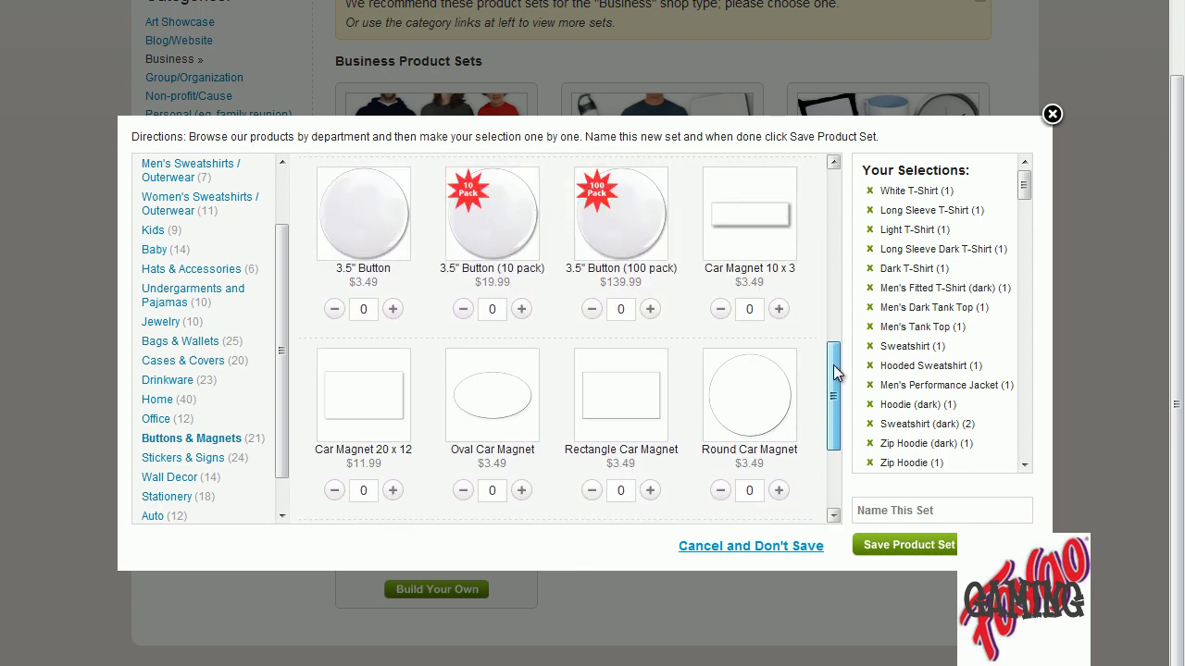
left_click(651, 310)
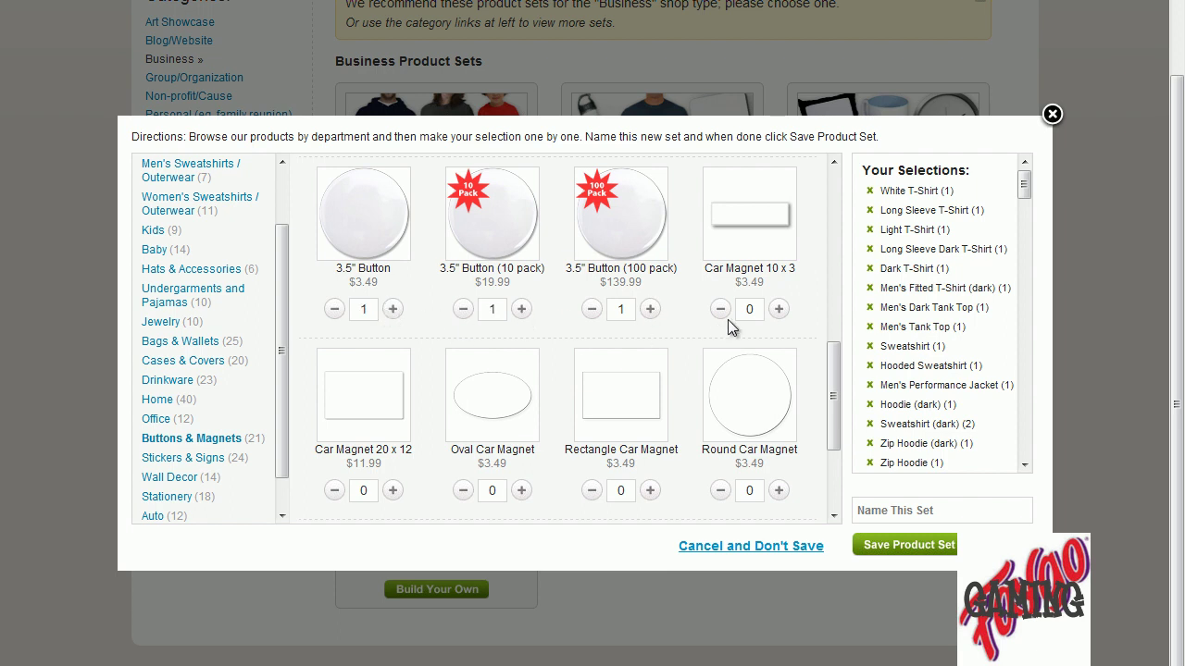
left_click(778, 311)
left_click_drag(824, 352, 833, 393)
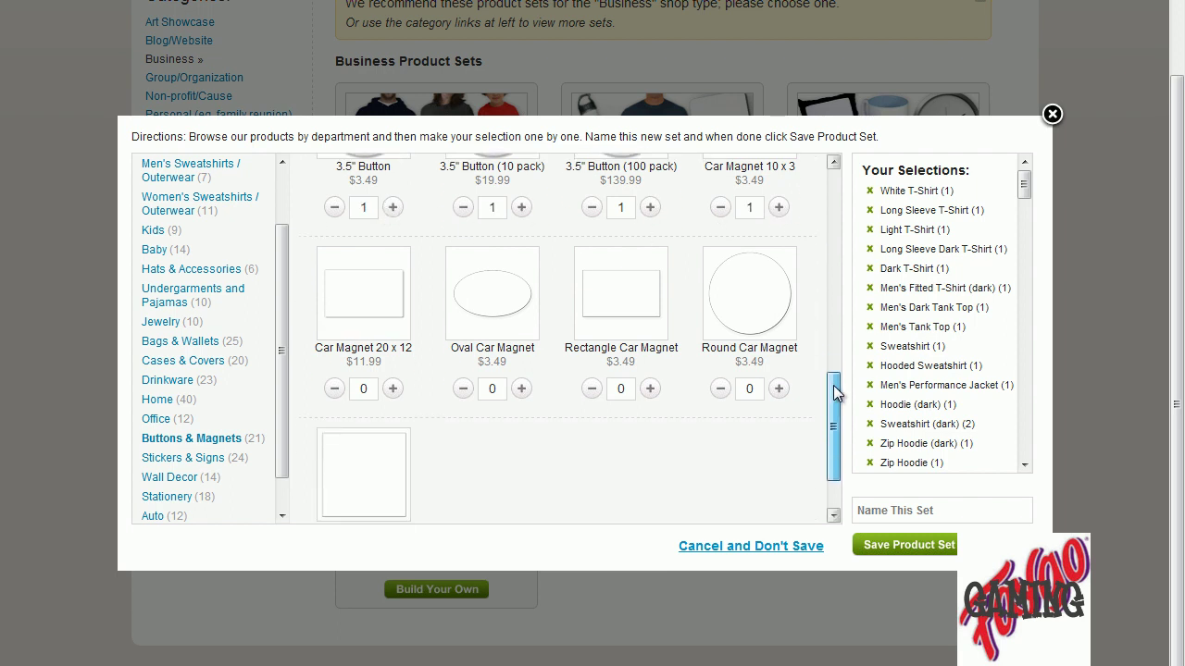
left_click(650, 389)
left_click(521, 389)
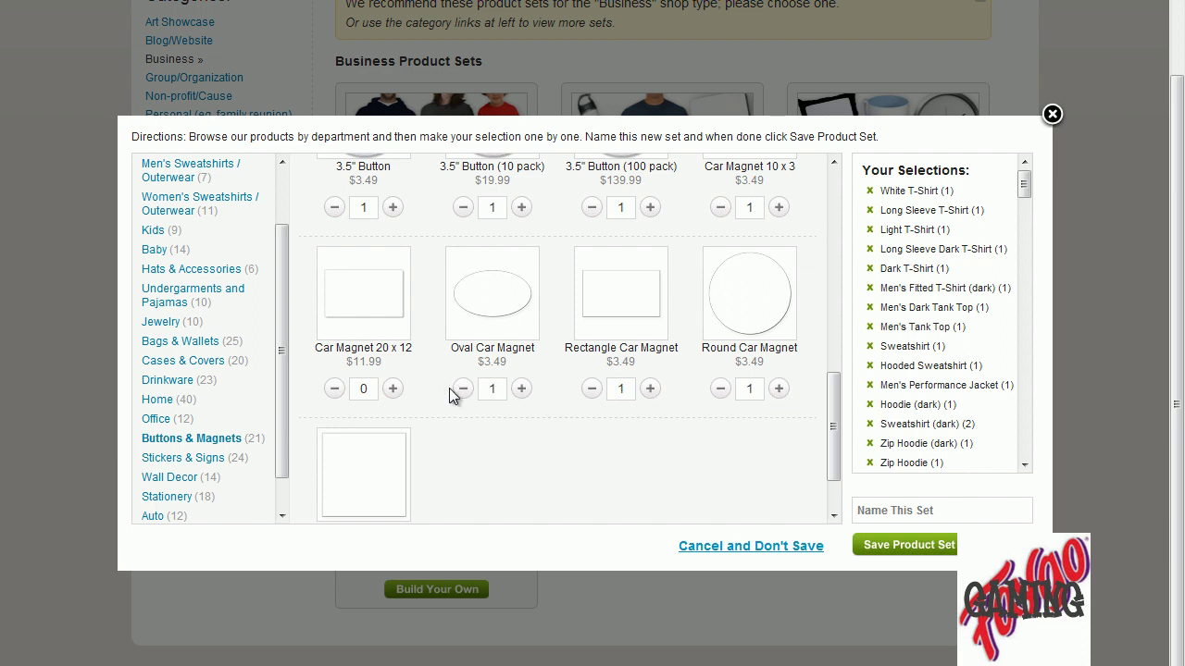
left_click(392, 389)
left_click_drag(842, 389, 836, 418)
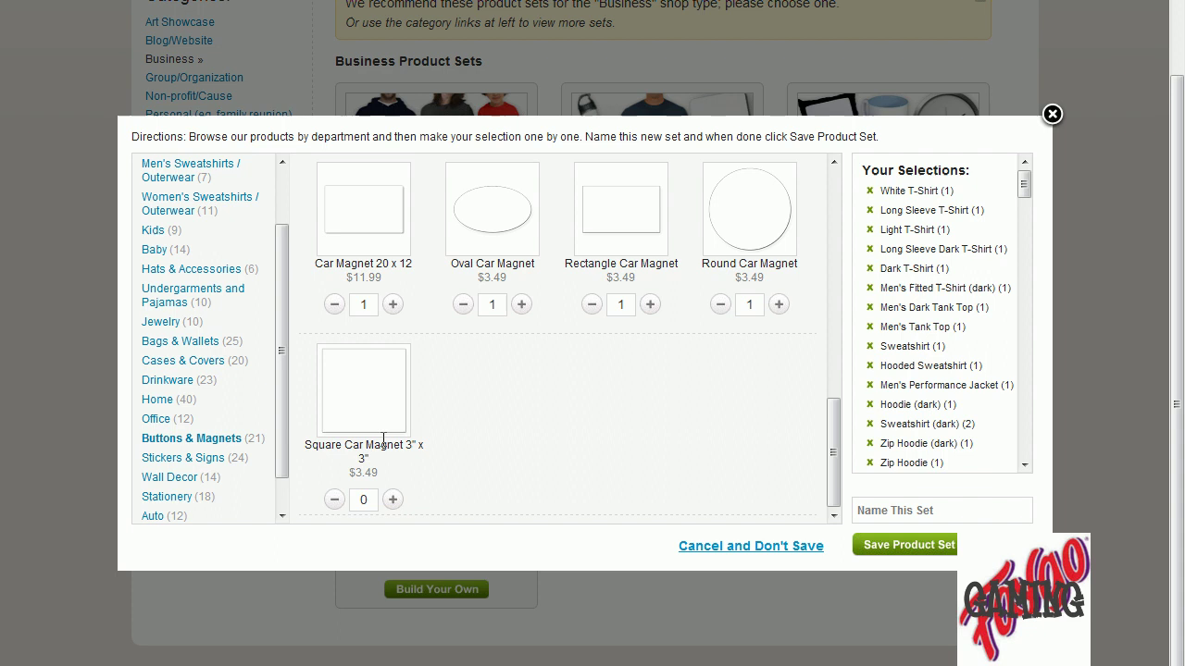
Step: Add the Rectangle, 3" Lapel, Bumper and Oval sticker packs plus a Banner from Stickers & Signs
left_click(202, 458)
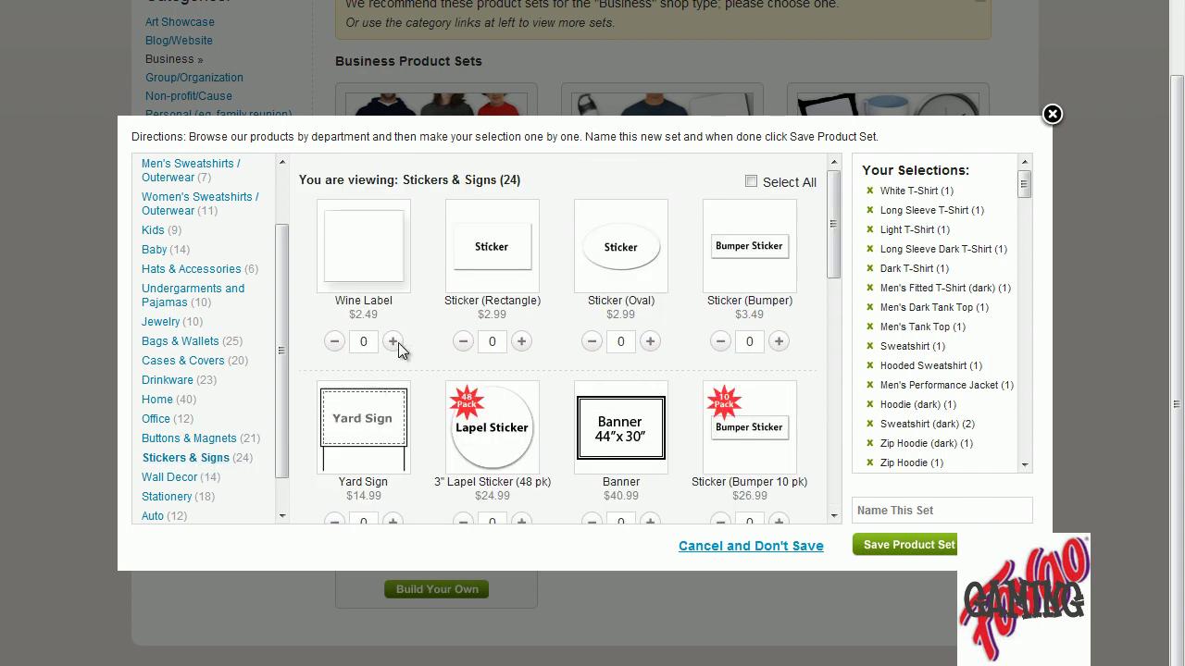
left_click(521, 341)
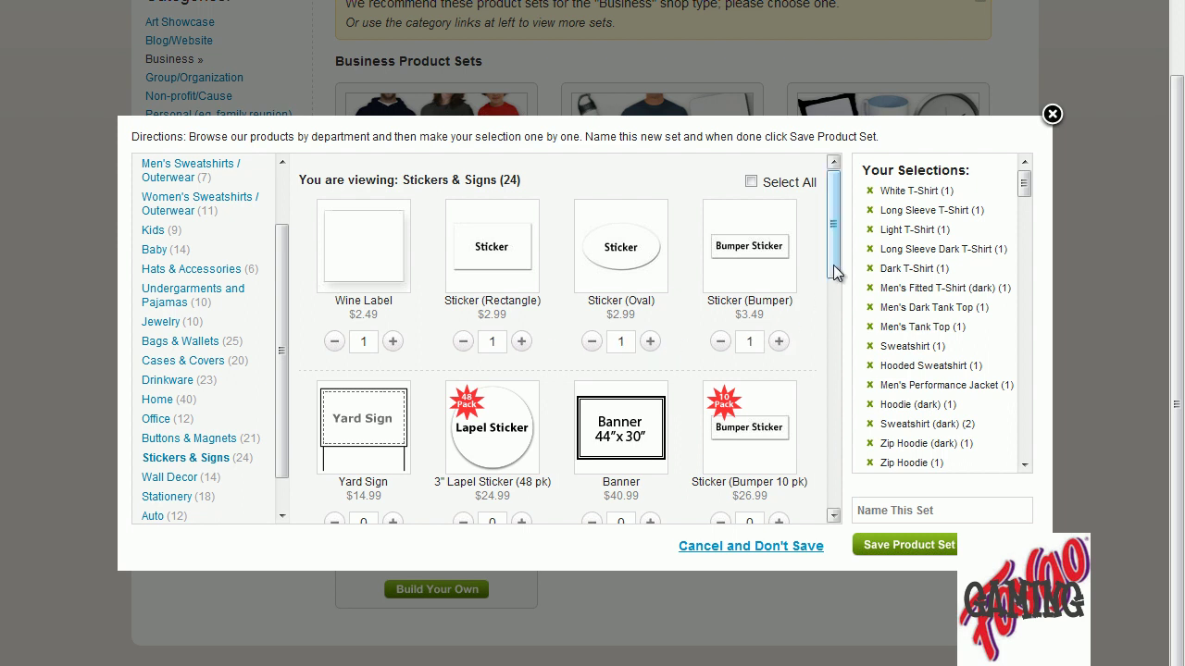
left_click_drag(833, 265, 842, 329)
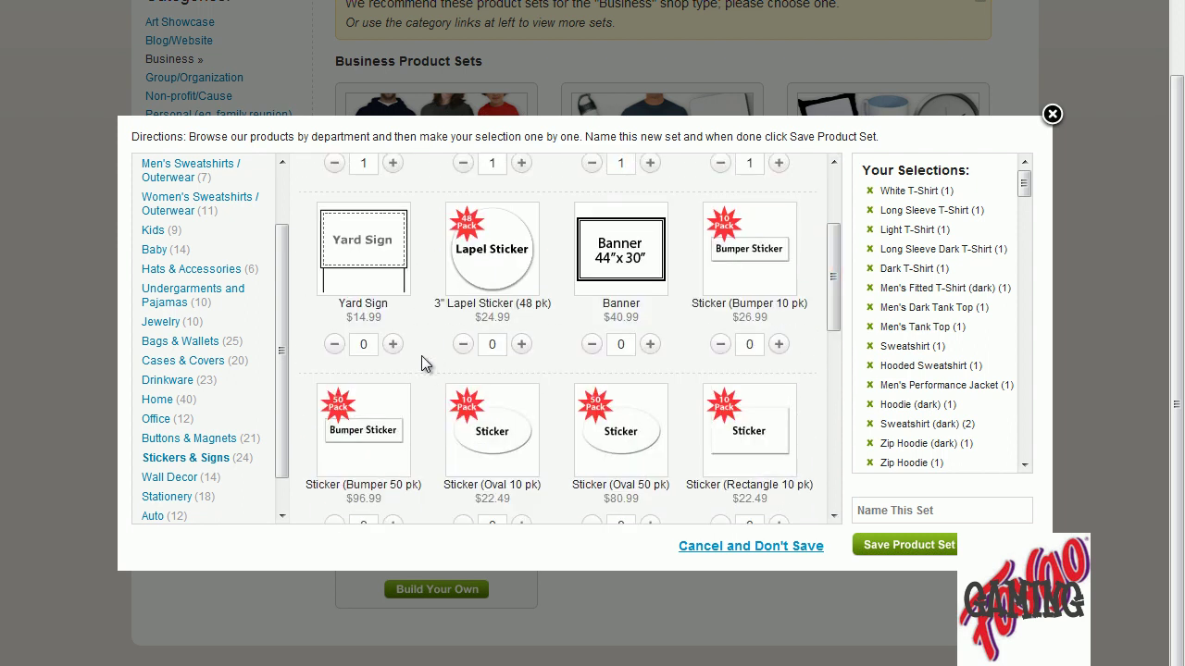
left_click(521, 344)
left_click(651, 345)
left_click(777, 346)
left_click_drag(835, 287, 839, 337)
left_click(780, 363)
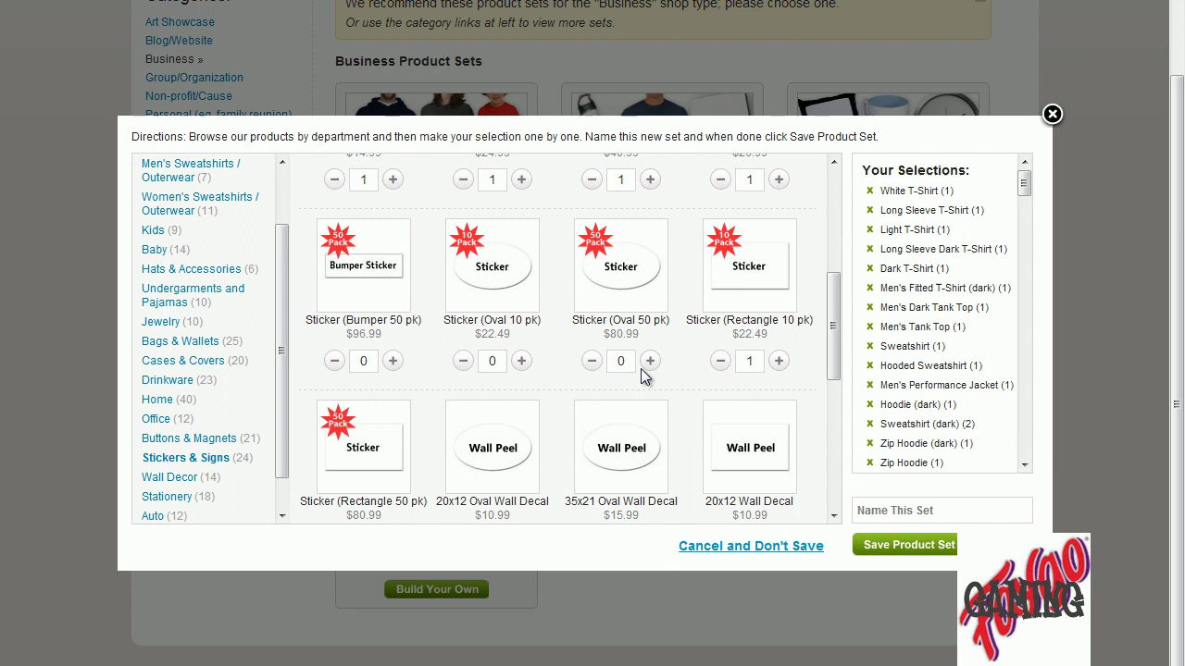
left_click(651, 364)
left_click(521, 361)
left_click(392, 361)
Step: Add 20x12, 35x21 Oval and 20x12 Oval Wall Decals, Mylar Balloon, USA Sticker and 3" x 3" Square Sticker
left_click_drag(835, 315, 838, 378)
left_click(780, 307)
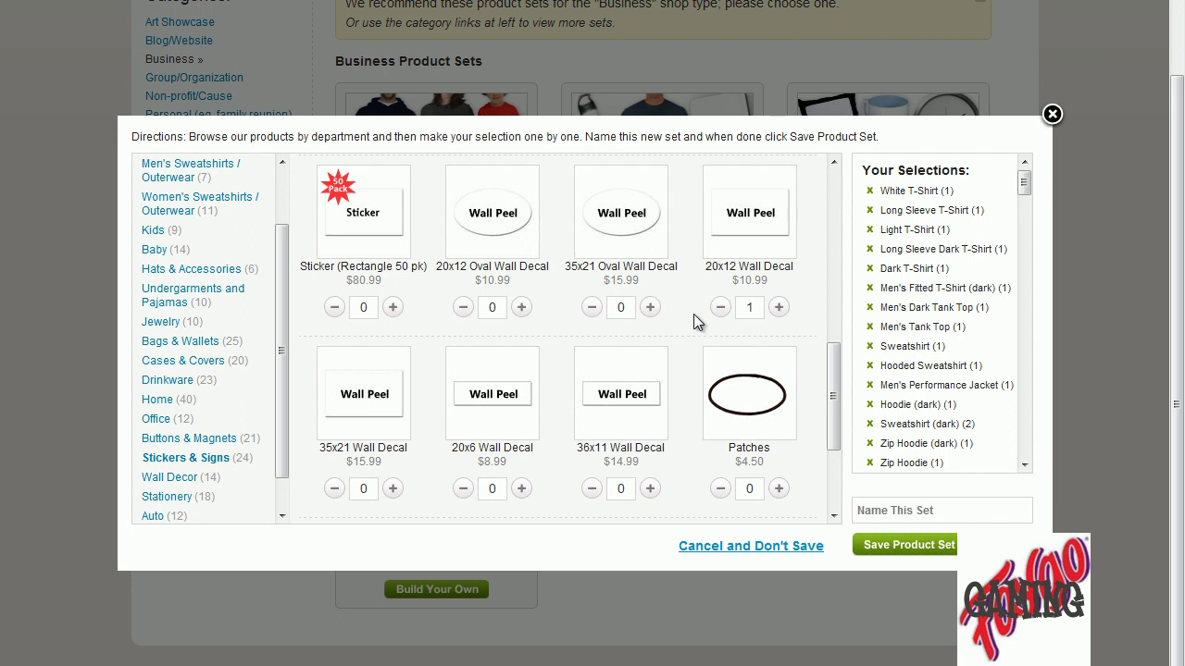
left_click(650, 308)
left_click(521, 308)
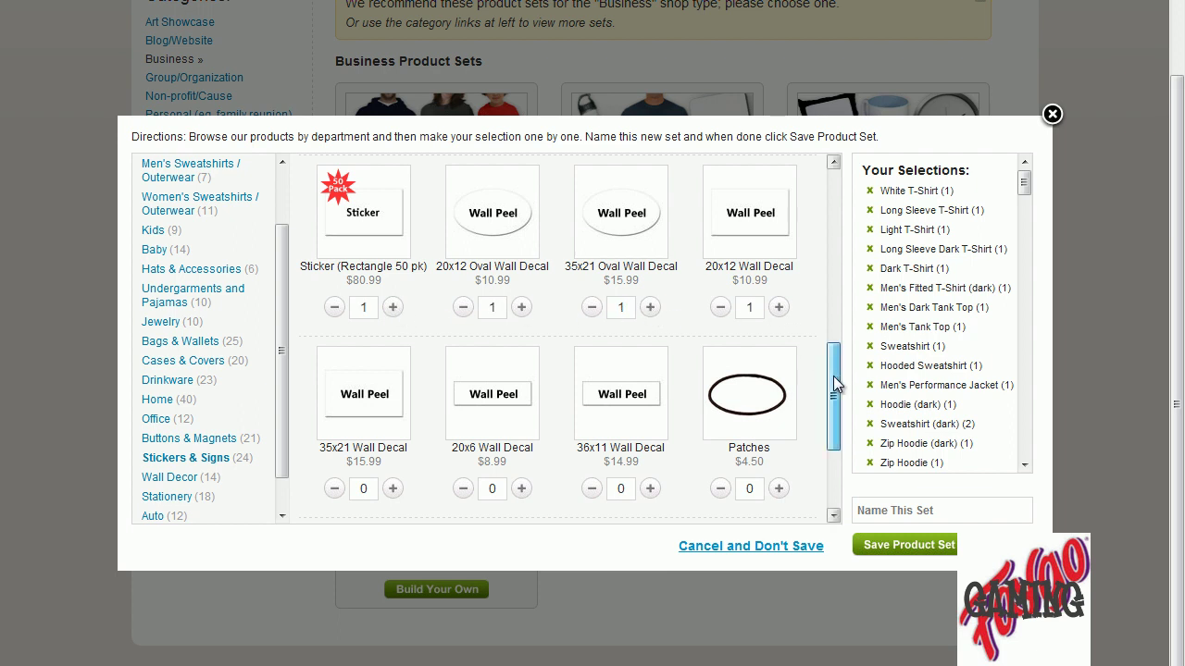
left_click_drag(833, 375, 823, 405)
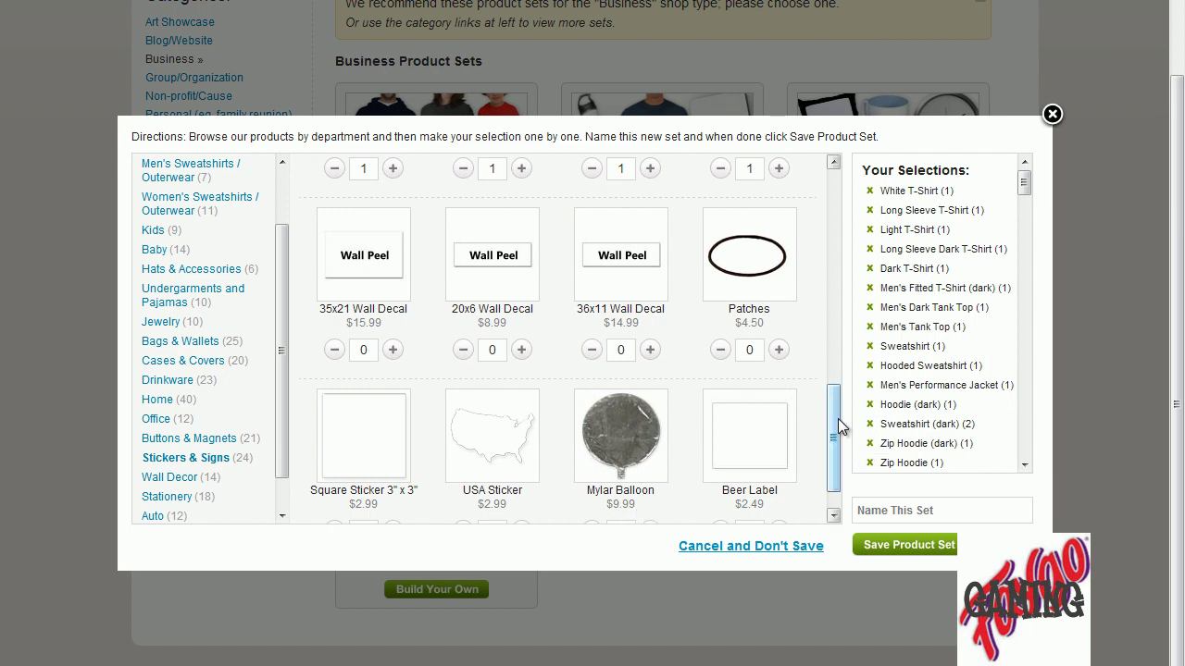
left_click_drag(838, 418, 836, 439)
left_click(650, 484)
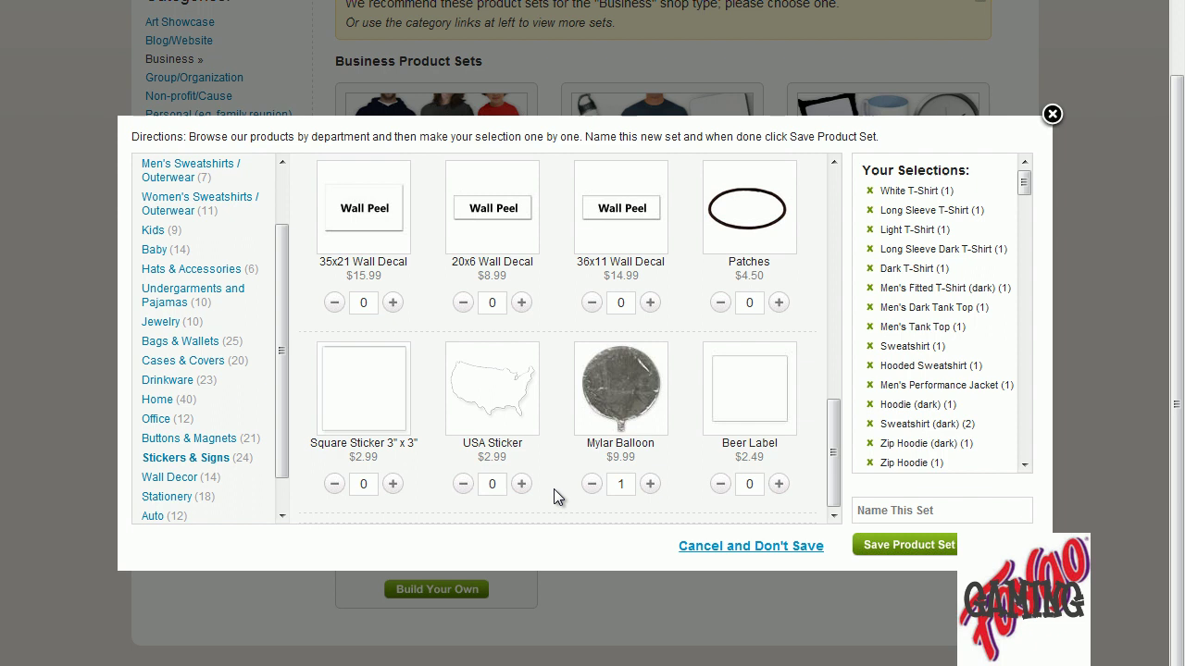
left_click(516, 484)
left_click(392, 484)
Step: Add the 35x21, 20x6 and 36x11 Wall Decals, Patches and a Beer Label
left_click(392, 303)
left_click(521, 302)
left_click(649, 303)
left_click(778, 304)
left_click(779, 485)
Step: In Wall Decor, add a Large Poster and Mini Poster Print, keeping the Banner at quantity 1
left_click(211, 480)
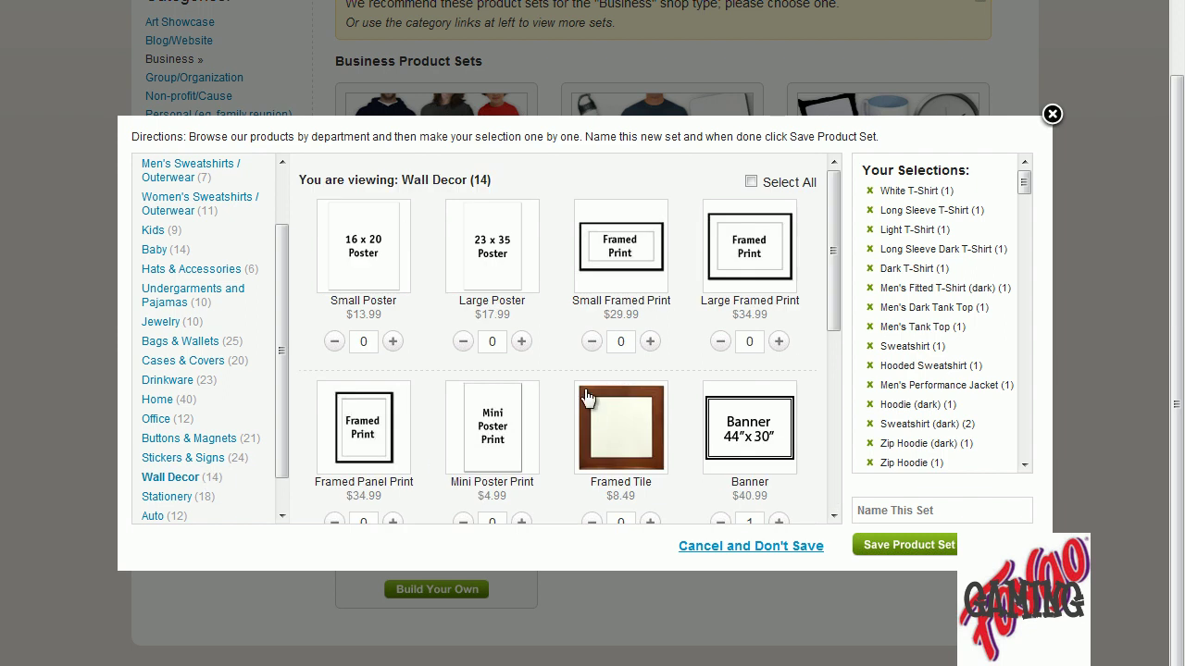
left_click(522, 342)
left_click_drag(831, 269, 841, 325)
left_click(779, 394)
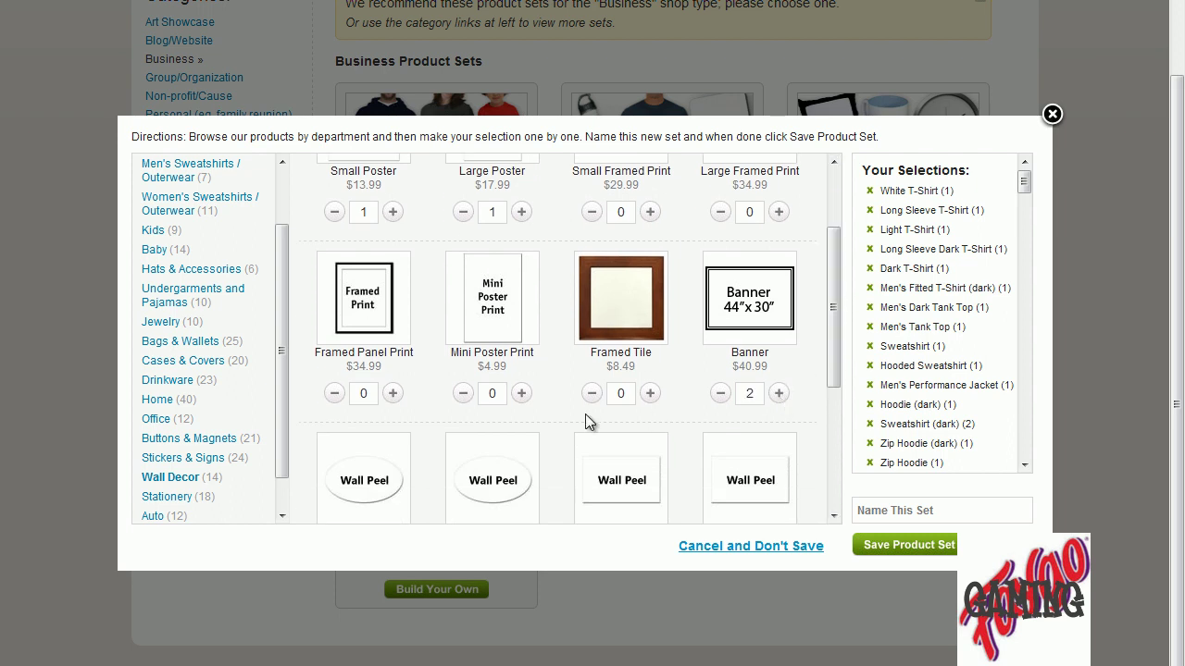
left_click(720, 394)
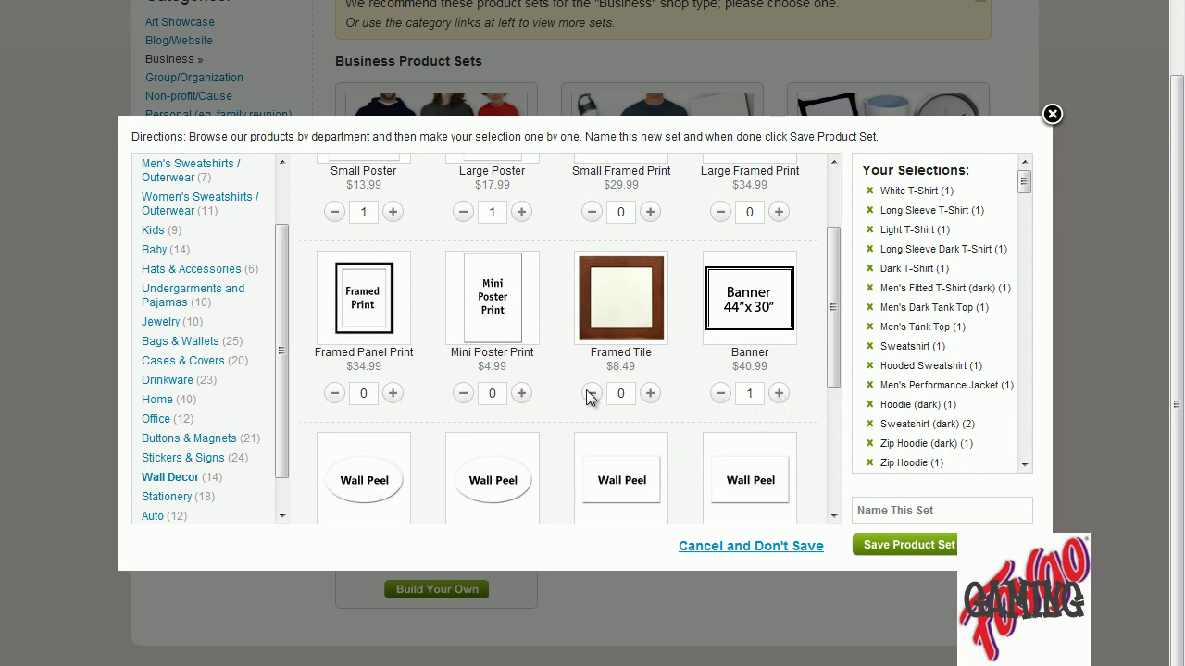
left_click(522, 394)
left_click_drag(841, 320, 778, 411)
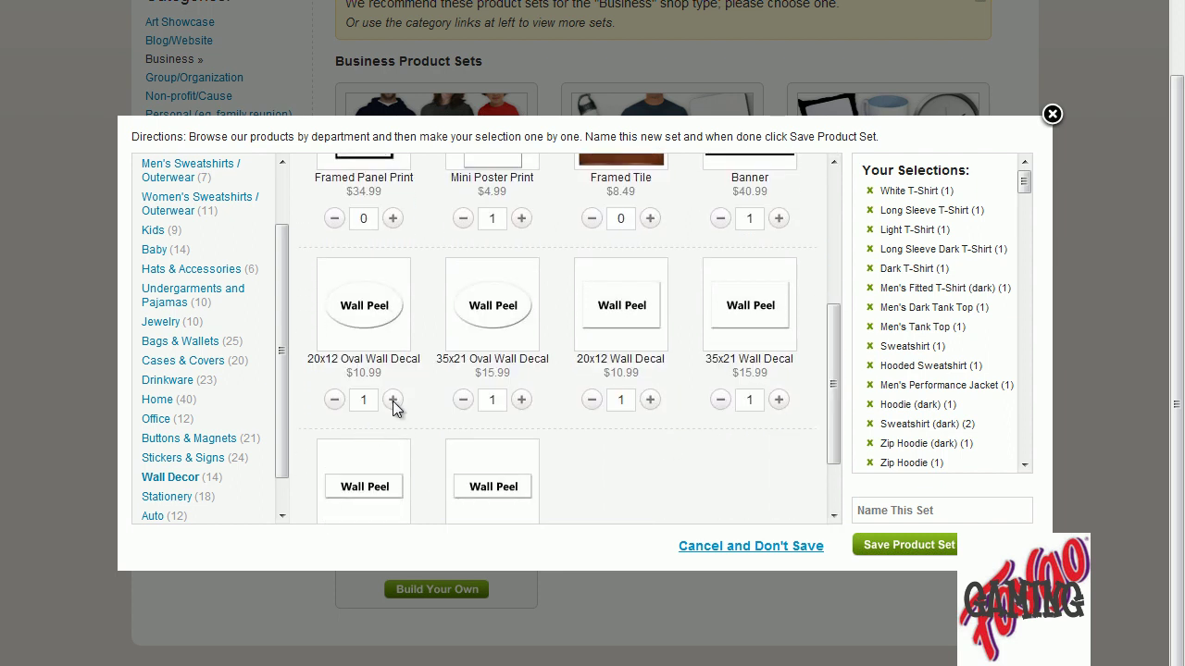
left_click_drag(833, 365, 838, 419)
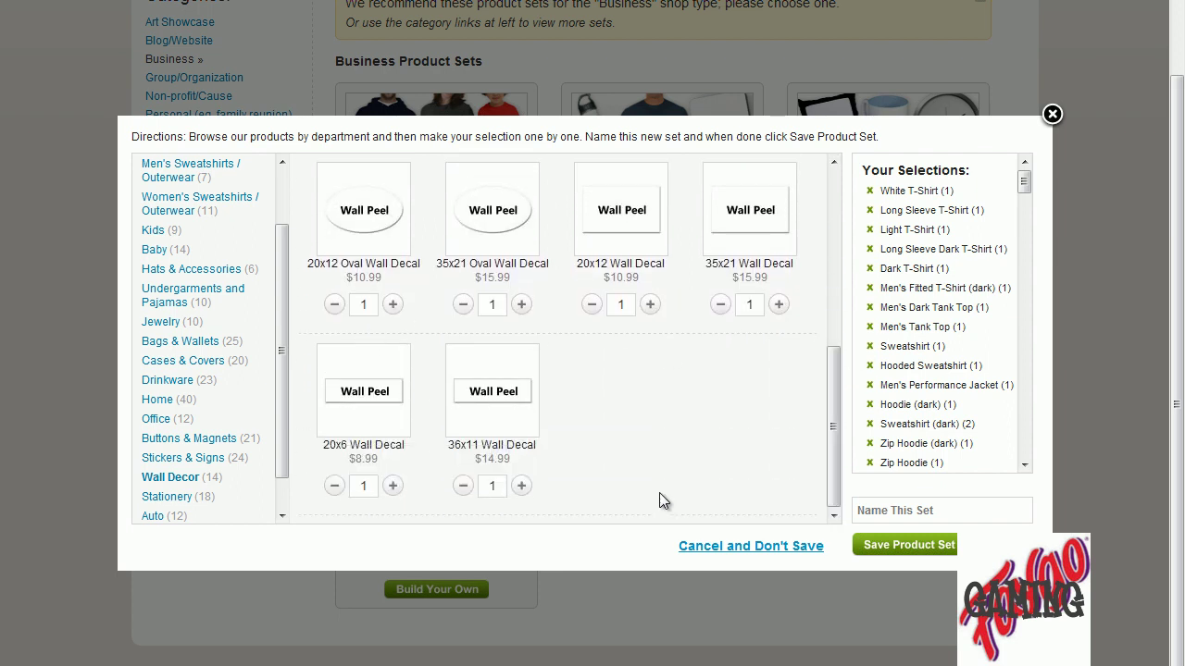
Step: Add a Journal, the 20- and 10-pack note cards, and single and 20-pack greeting cards
left_click(178, 500)
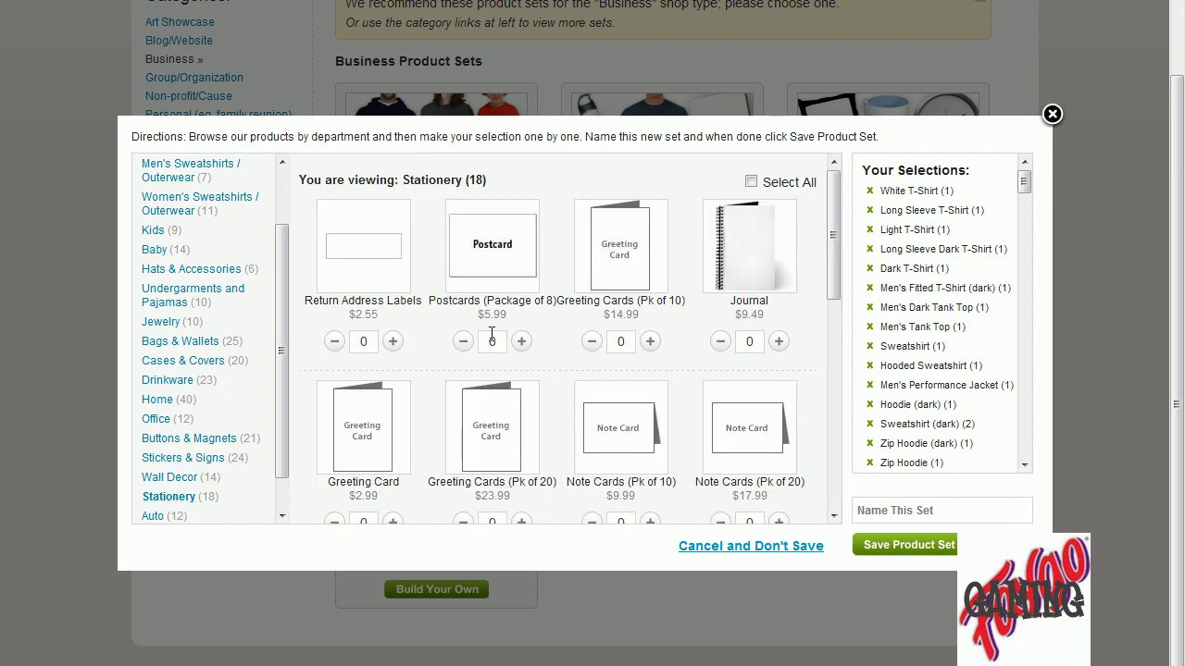
left_click(780, 340)
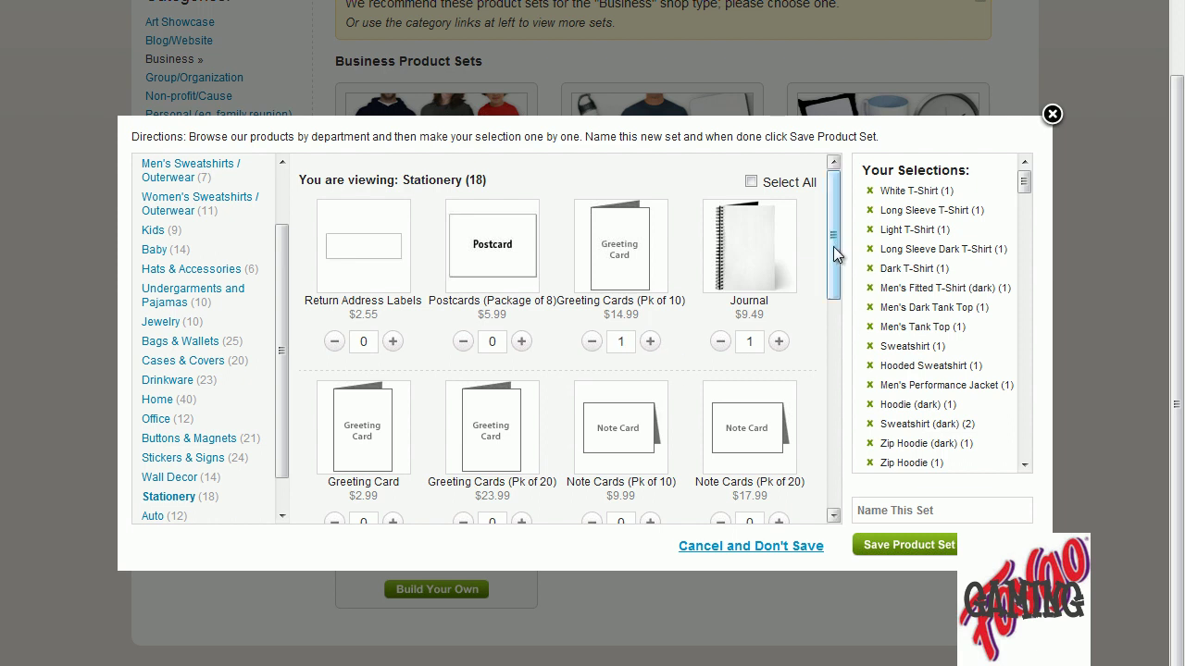
left_click_drag(833, 246, 836, 300)
left_click(777, 361)
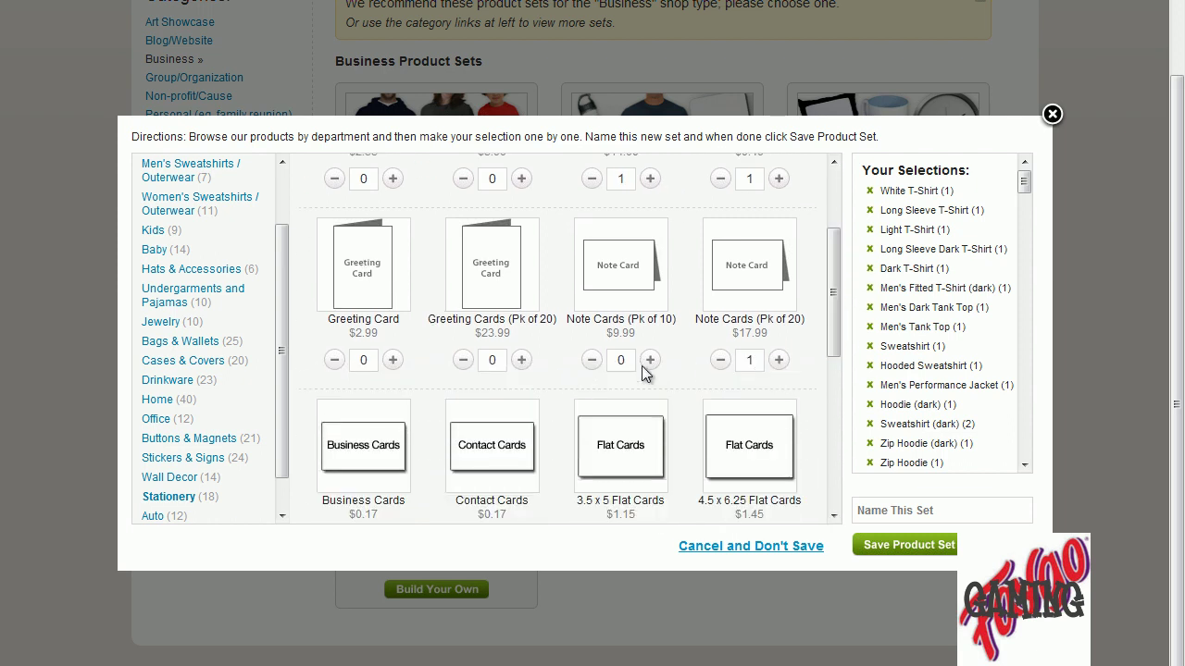
left_click(651, 360)
left_click(522, 360)
left_click(393, 360)
Step: Add Contact Cards, Flat Cards in 3.5x5, 4x9.25, 5.5x7.5, 5.25x5.25 and 5x7, and Sticky Notepad
scroll(413, 407, "down", 1)
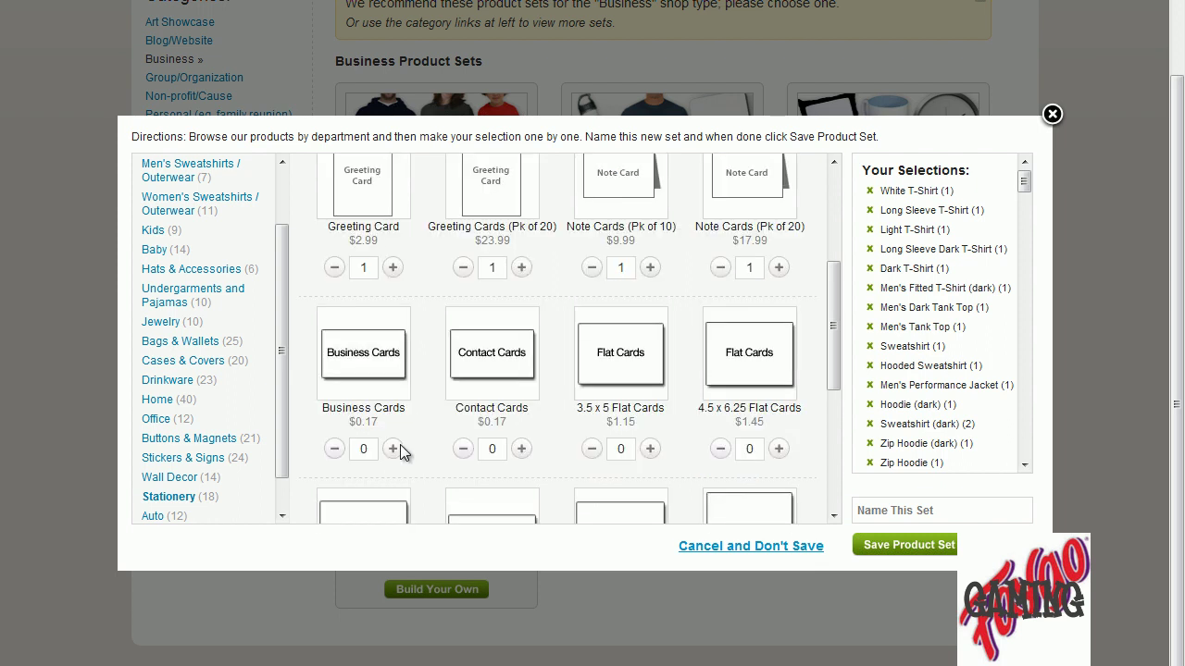
left_click(521, 448)
left_click(650, 448)
left_click_drag(837, 303, 837, 397)
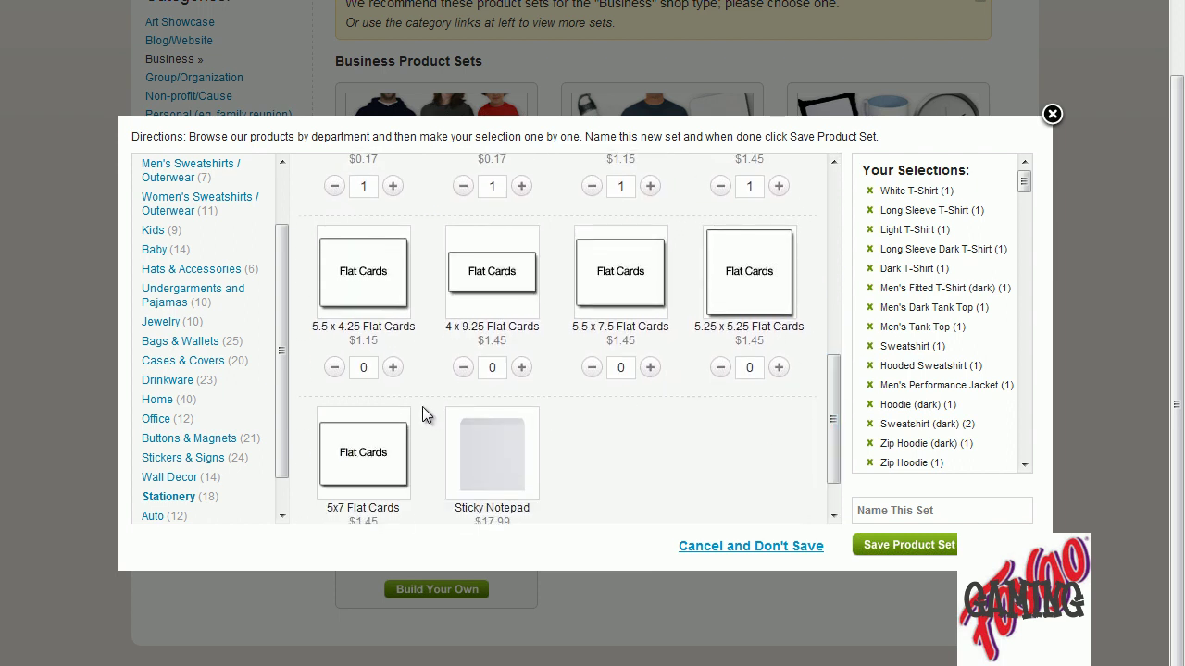
left_click(521, 367)
left_click(651, 367)
left_click(779, 368)
left_click_drag(838, 407, 838, 429)
left_click(393, 486)
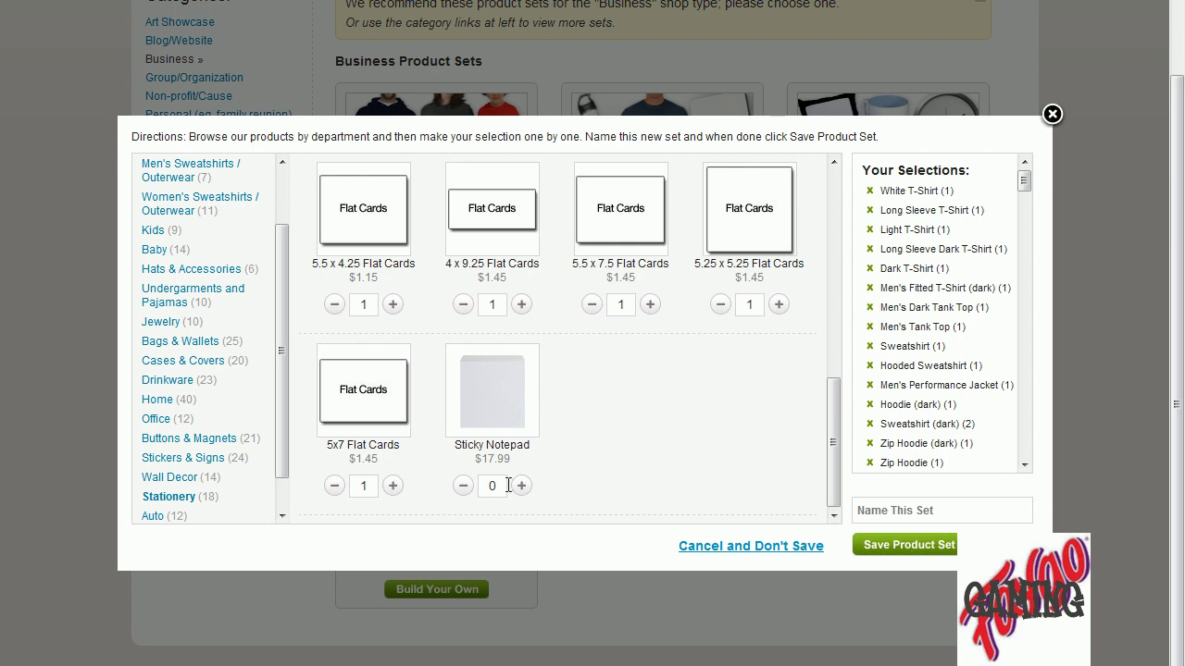
left_click(521, 486)
scroll(282, 416, "down", 1)
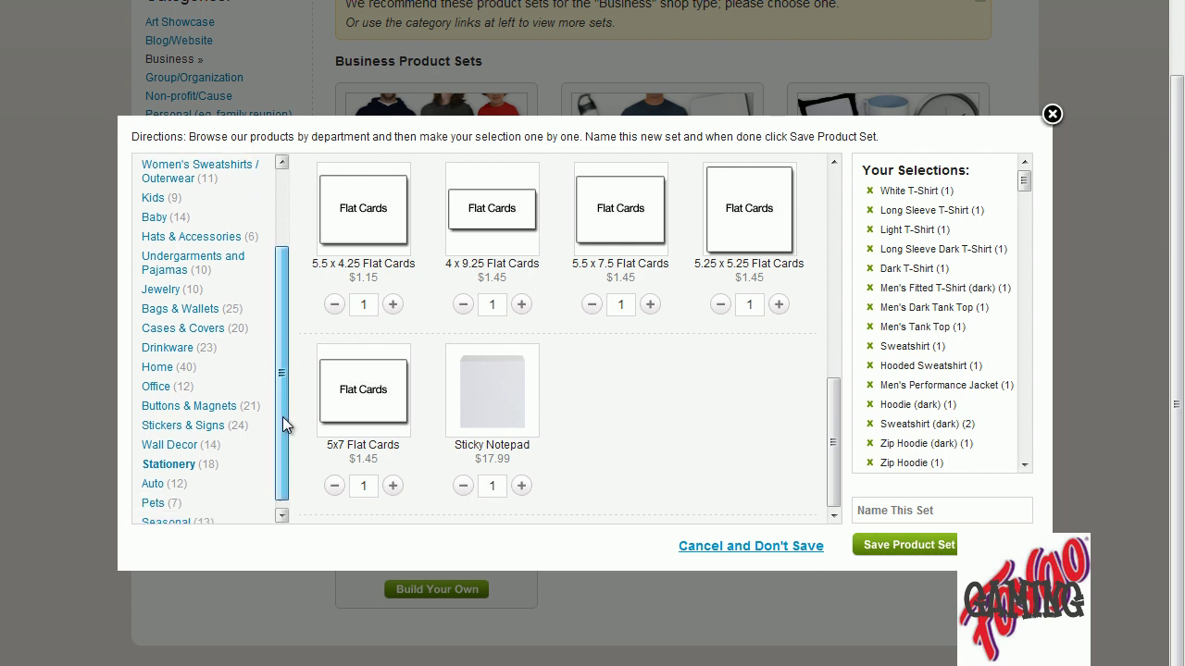
Step: In Auto, add the Aluminum License Plate, Oval and Rectangular Hitch Covers, and one more Auto item
left_click(154, 476)
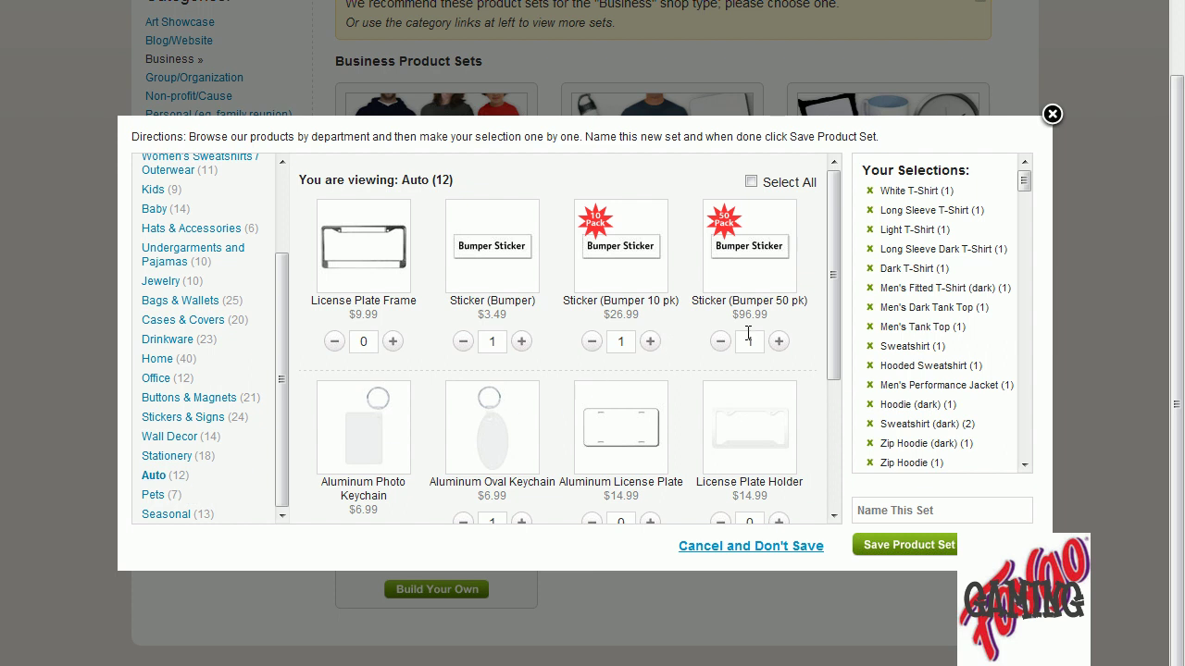
left_click_drag(835, 304, 841, 428)
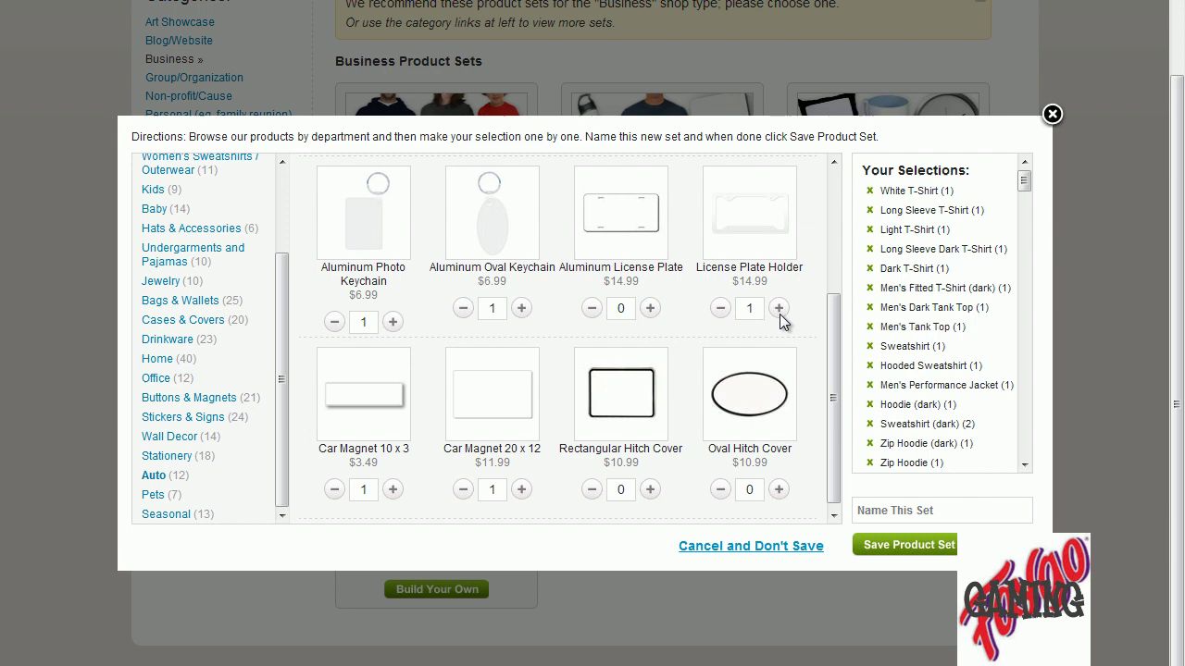
left_click(651, 309)
left_click(778, 490)
left_click(649, 489)
left_click(394, 489)
left_click_drag(835, 371, 835, 376)
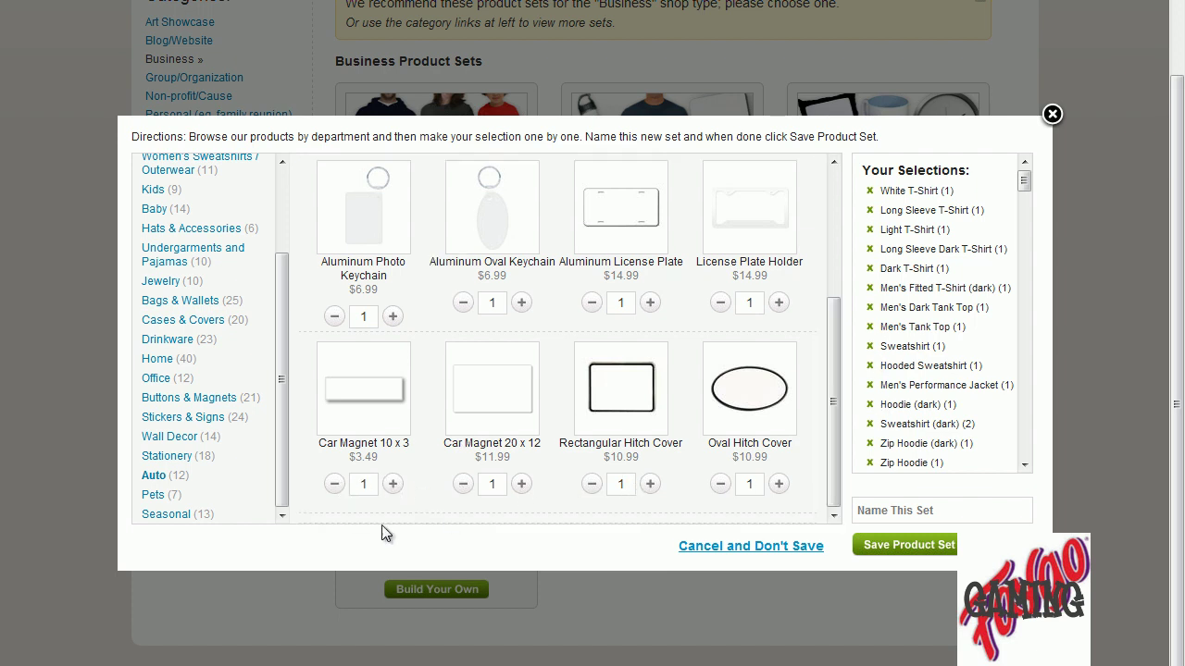
Step: Add every Pets item: Dog T-Shirt, Dog Hoodie, Small and Large Pet Bowls, and Round, Bone and Heart Pet Tags
left_click(154, 495)
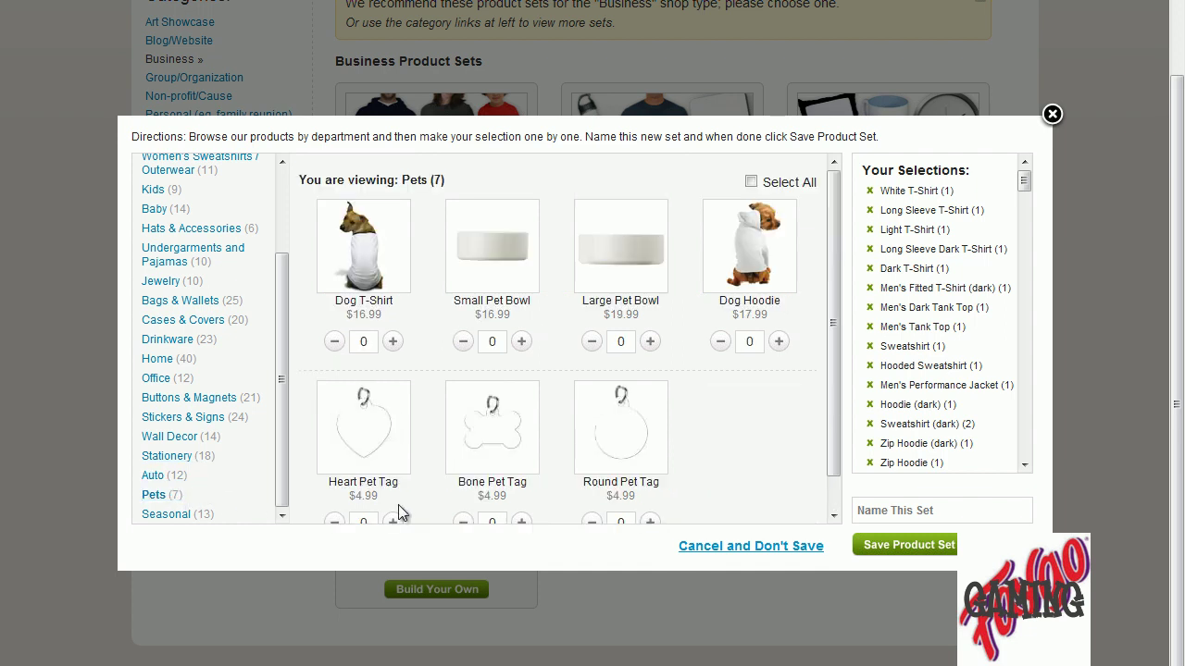
left_click(394, 342)
left_click(521, 341)
left_click(778, 342)
left_click(650, 342)
scroll(713, 434, "down", 1)
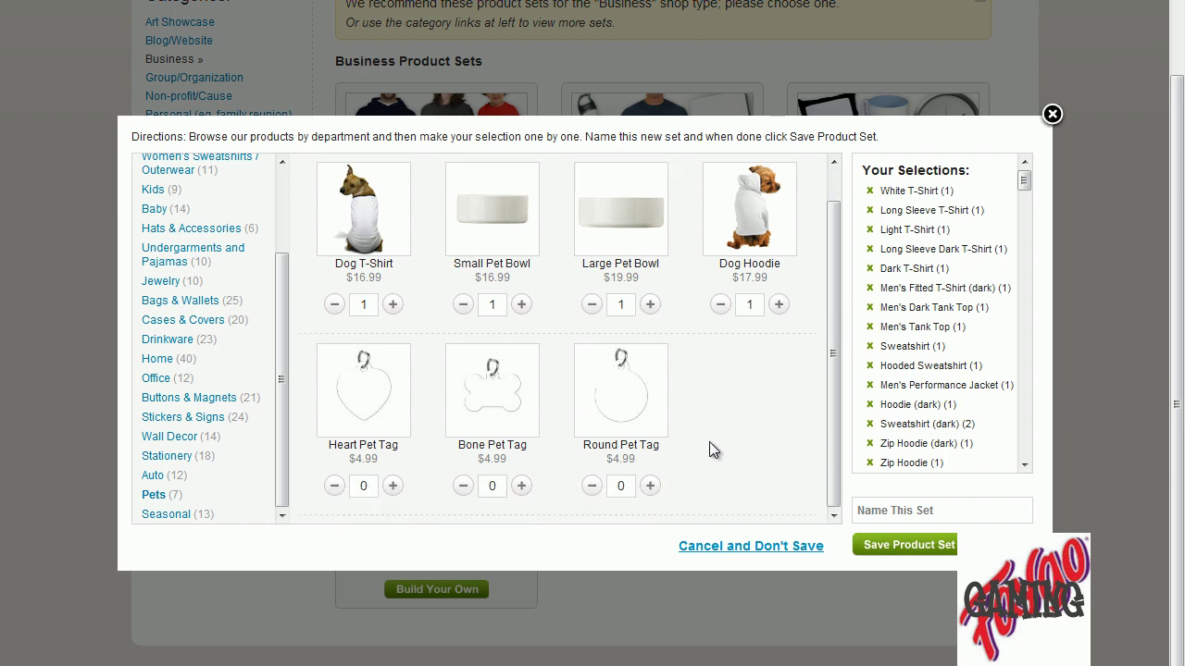
left_click(650, 486)
left_click(522, 489)
left_click(393, 486)
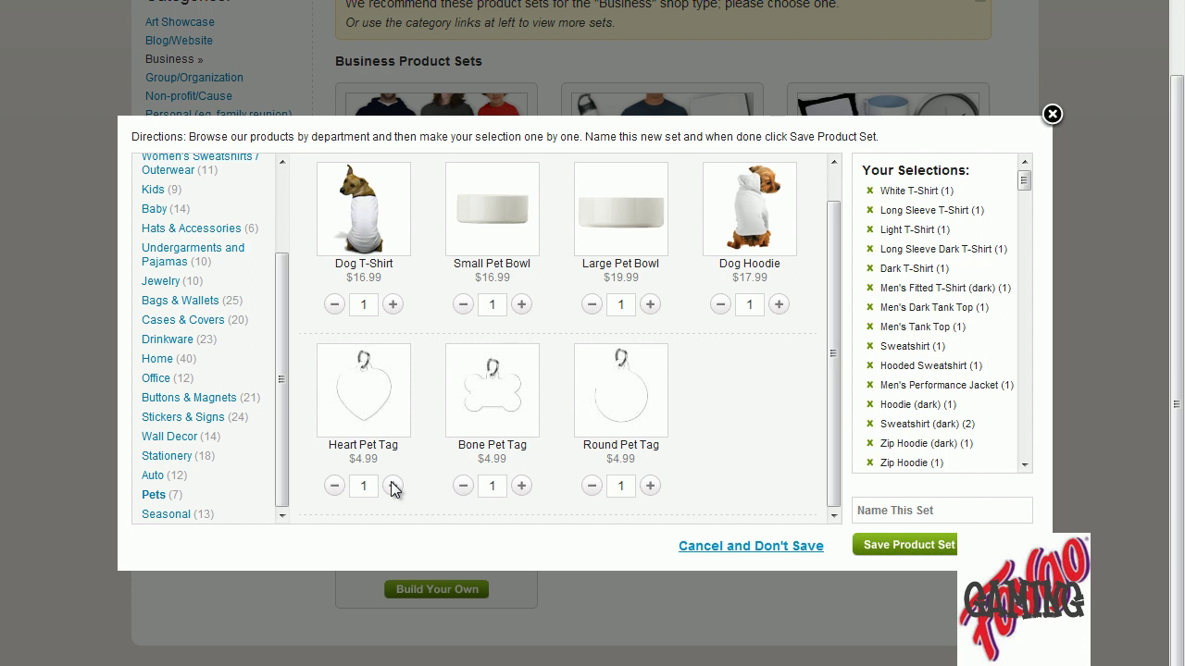
Step: Add the Round, Hexagon, Oval and Snowflake Seasonal ornaments and the felt Christmas stocking to the set
left_click(181, 515)
left_click(393, 341)
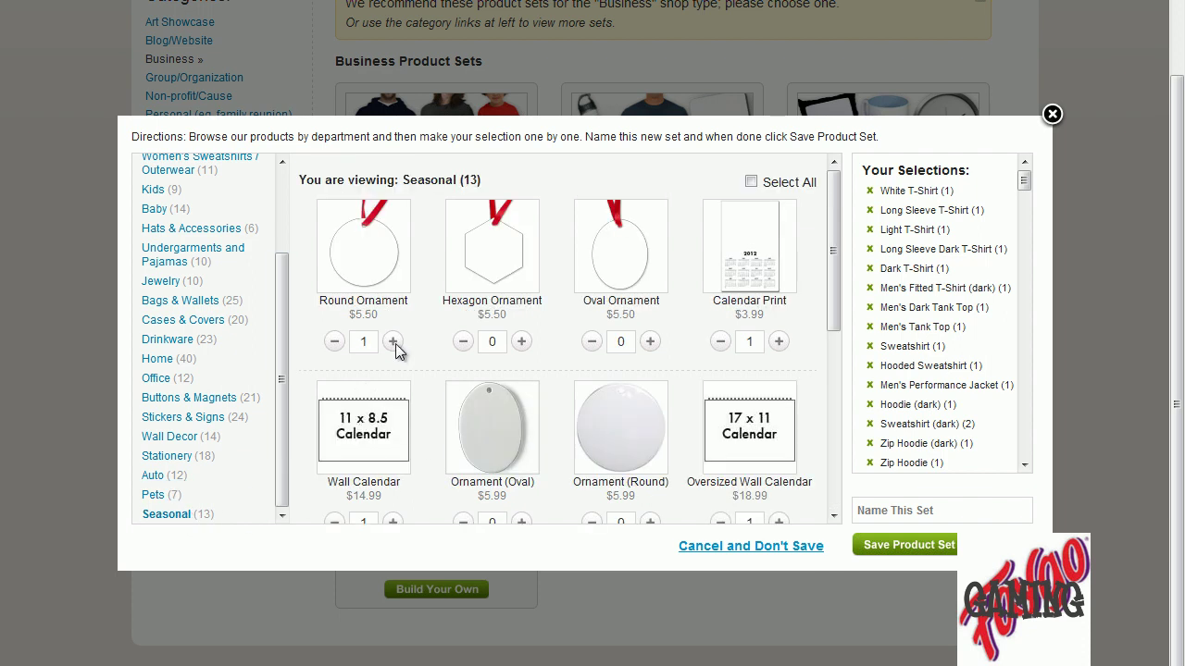
left_click(521, 342)
left_click(649, 341)
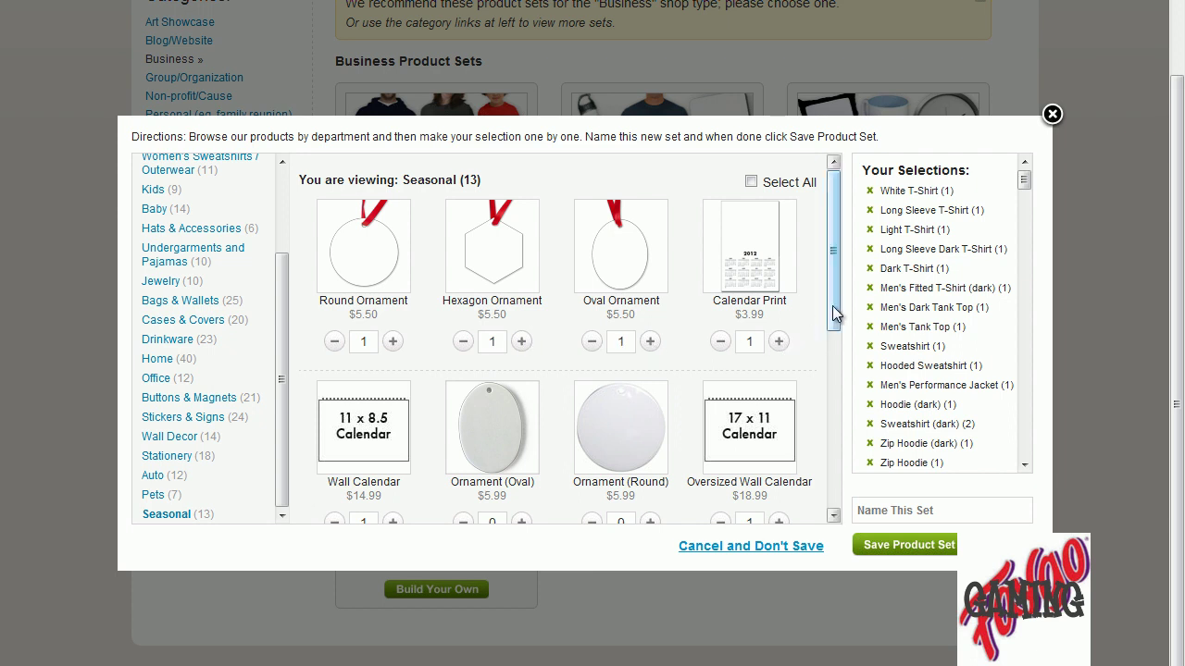
left_click_drag(832, 306, 832, 407)
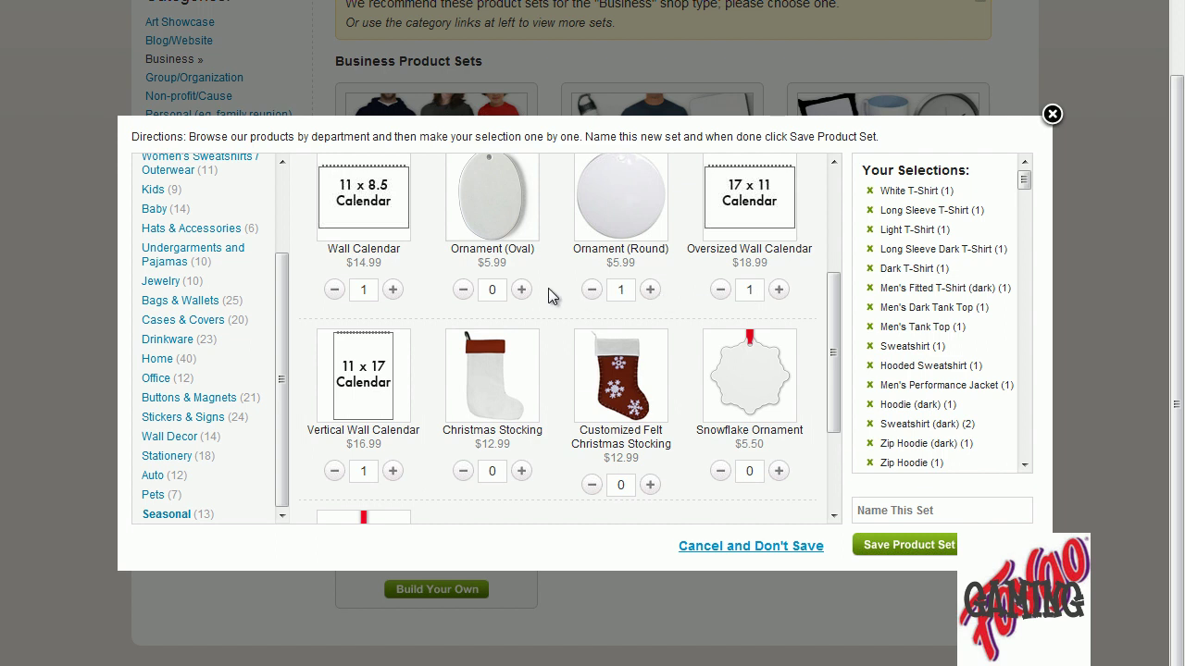
left_click(521, 291)
left_click(779, 472)
left_click(650, 485)
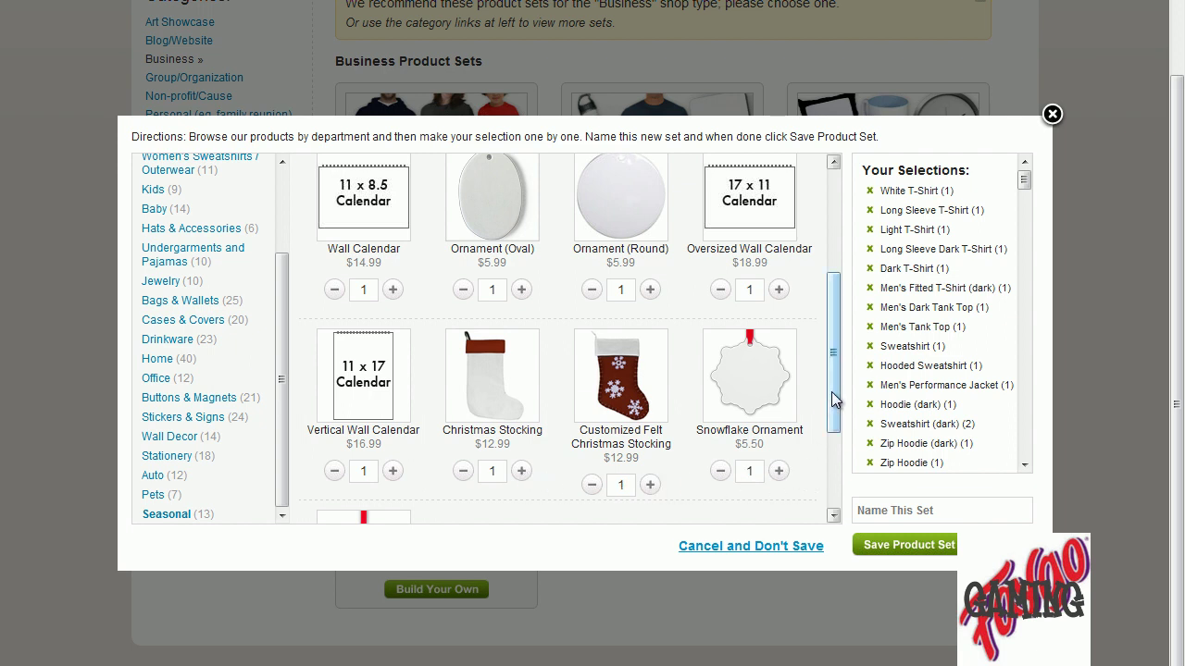
left_click_drag(832, 395, 833, 484)
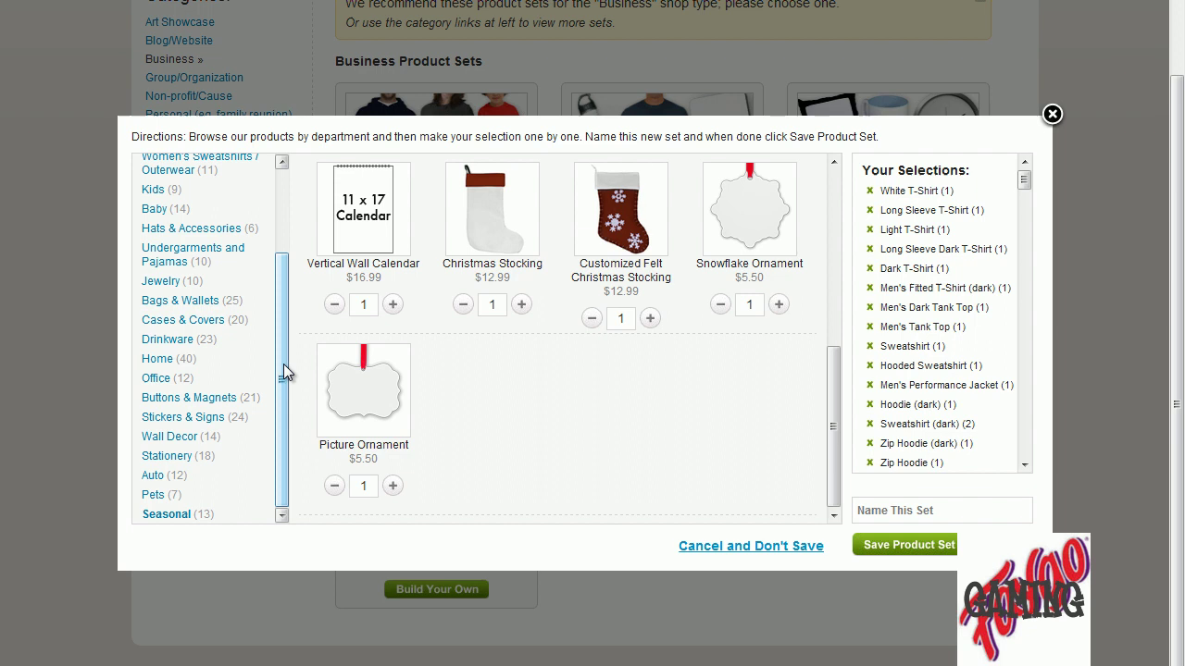
Step: Name the custom product set 'Faygo Gaming Stuff' and save it
left_click(1004, 500)
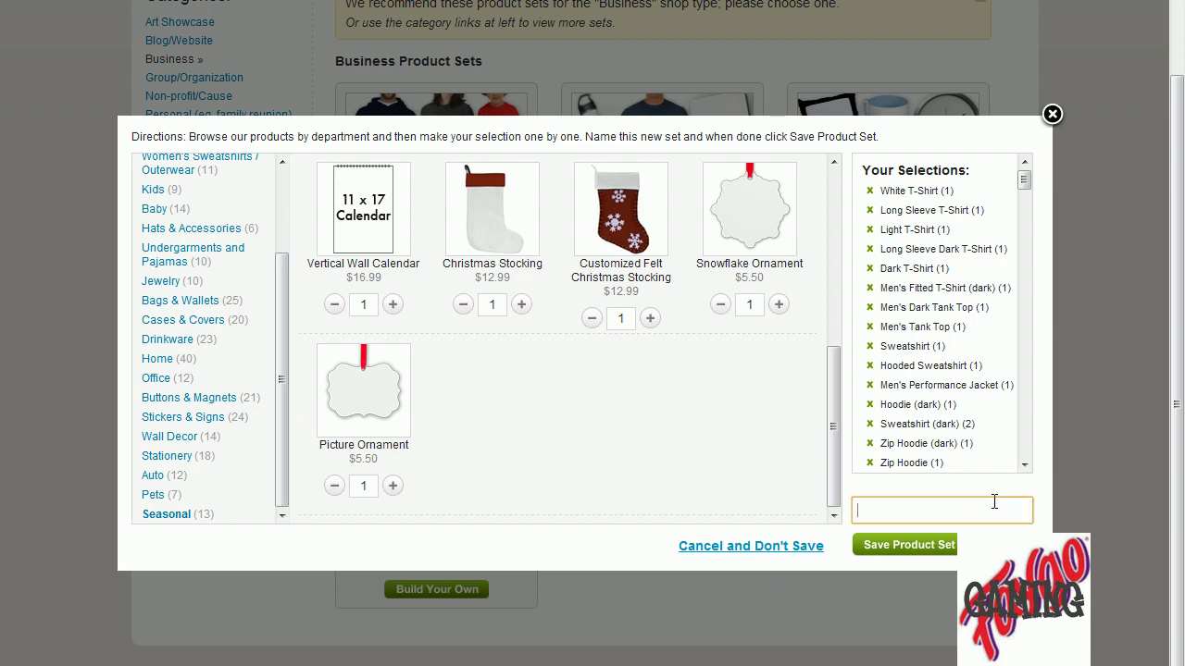
type("Faygo Gaming")
type("Stuff")
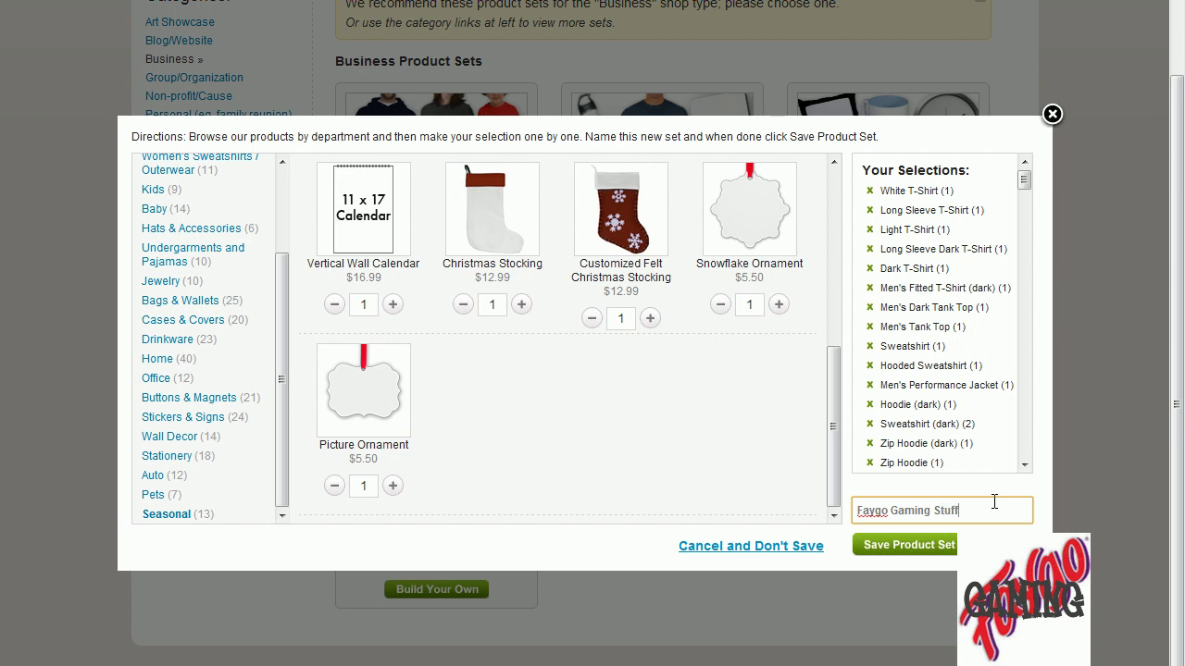
left_click(902, 548)
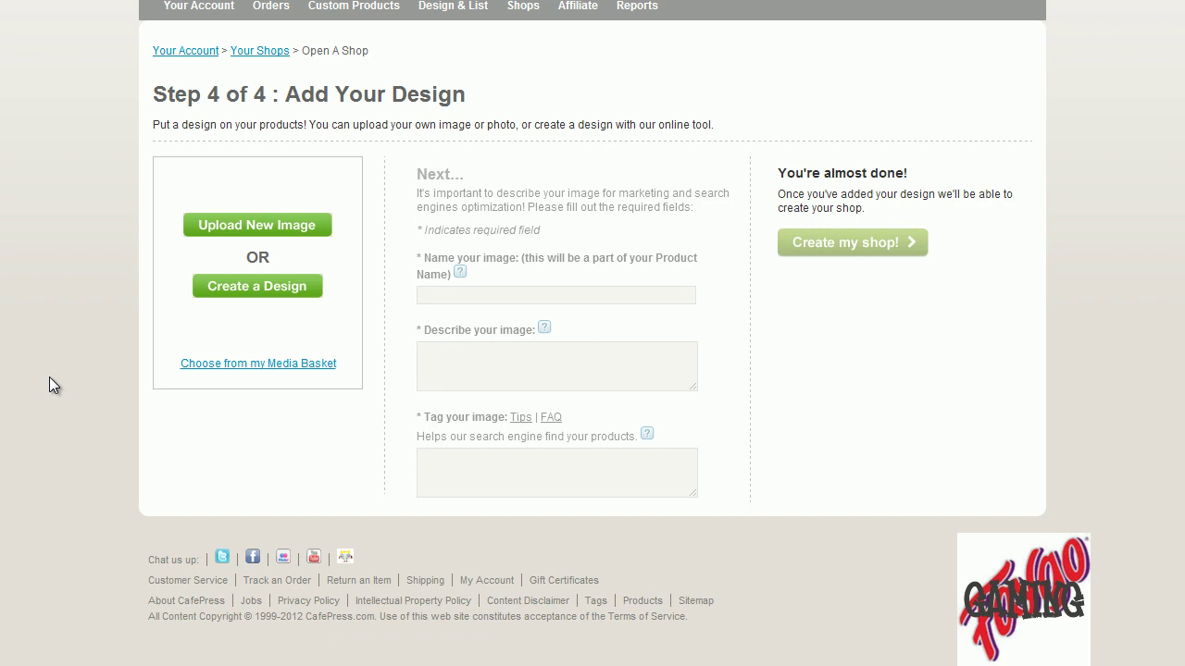
Step: Accept the content guidelines declaration and upload the faygo_logo image as the design
left_click(264, 226)
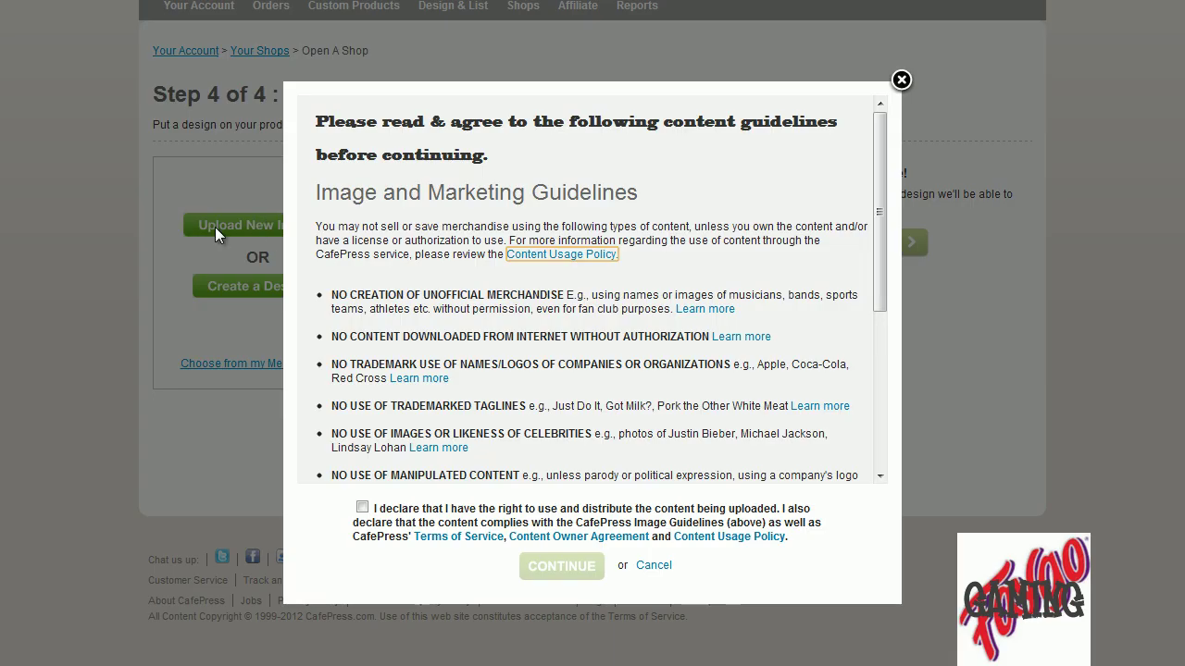
left_click(361, 507)
left_click(561, 567)
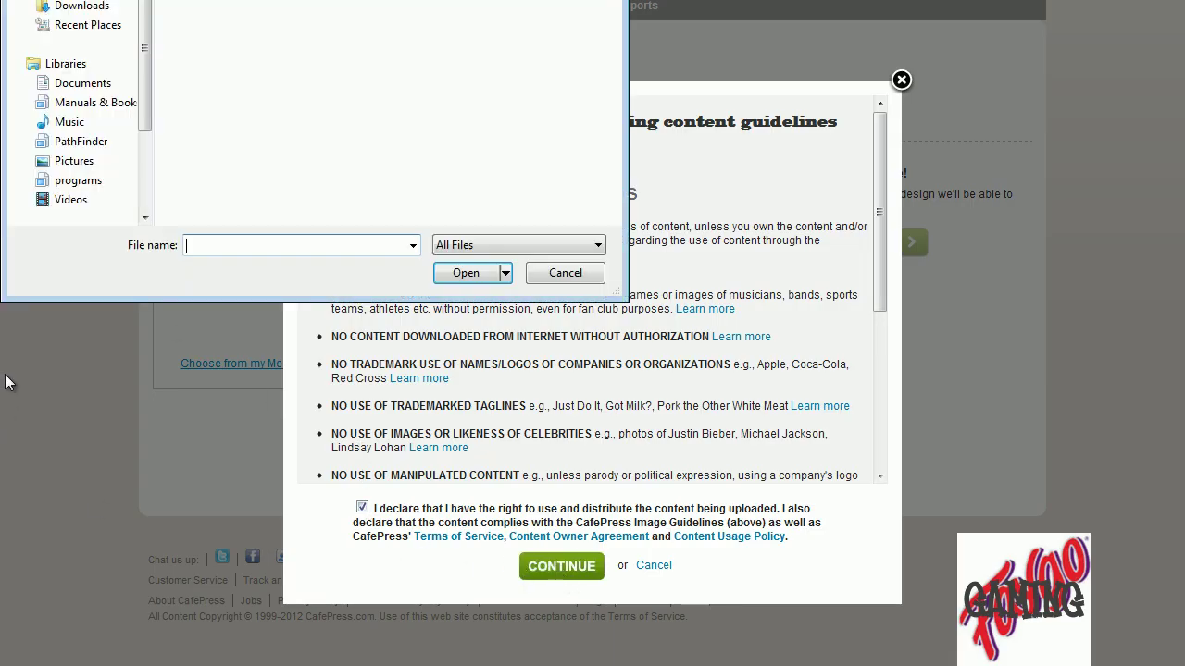
left_click_drag(616, 12, 611, 137)
left_click(434, 123)
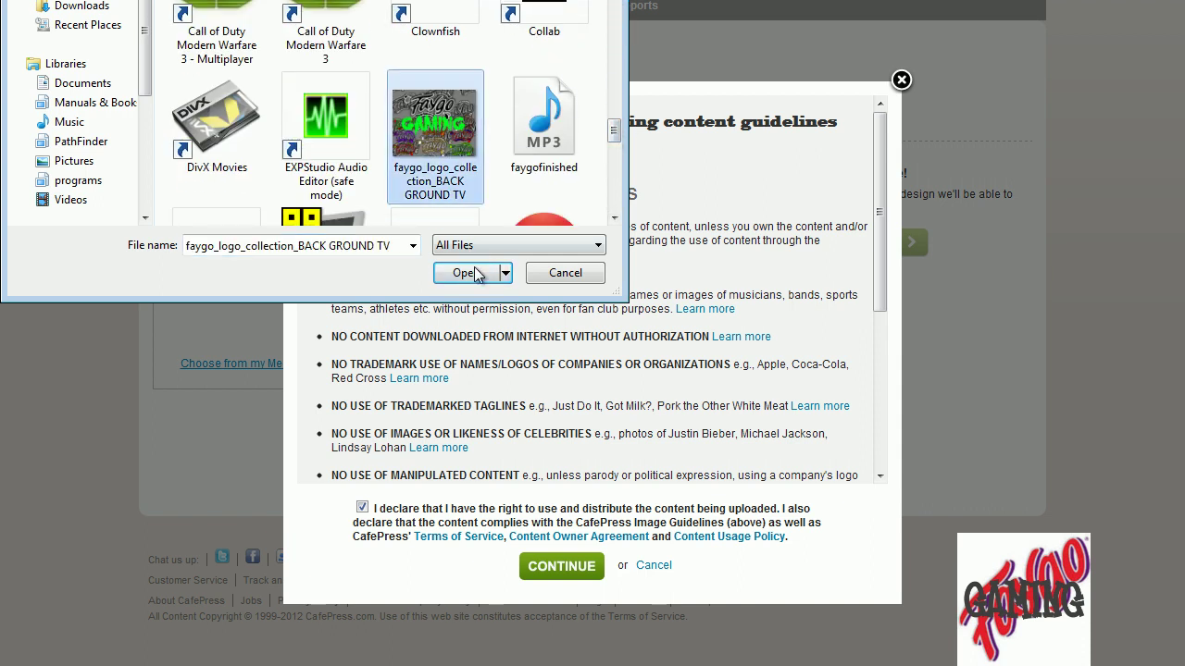
left_click(465, 272)
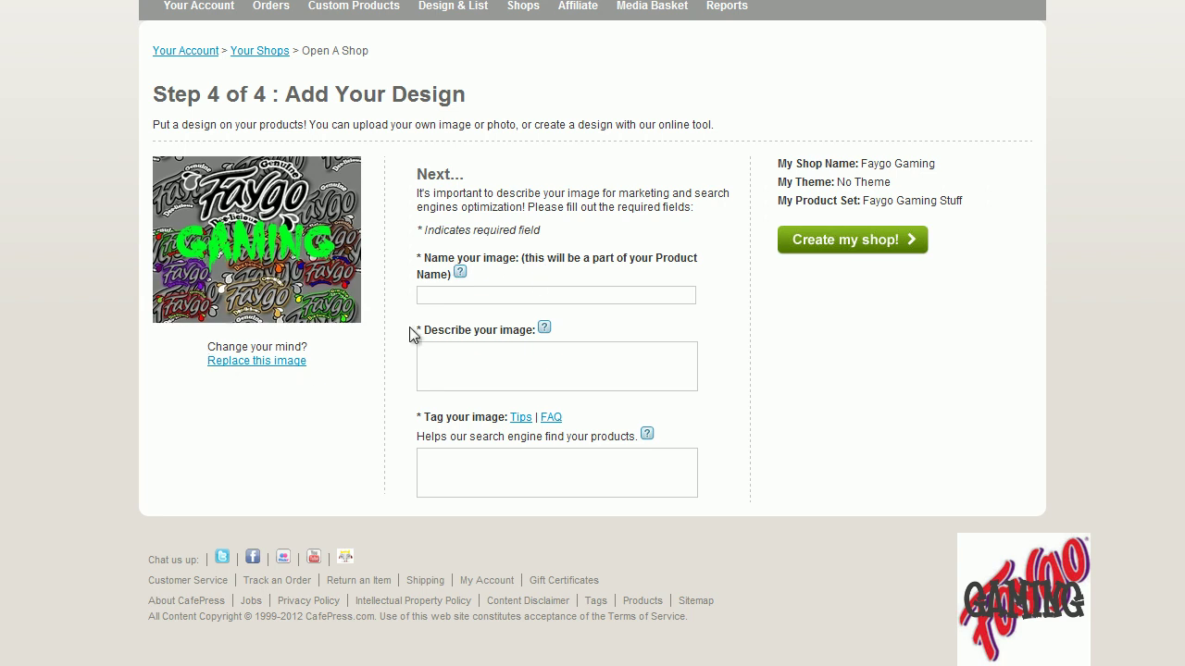
Step: Name the image 'Faygo Gaming Logo' and copy that name into the description
left_click(513, 296)
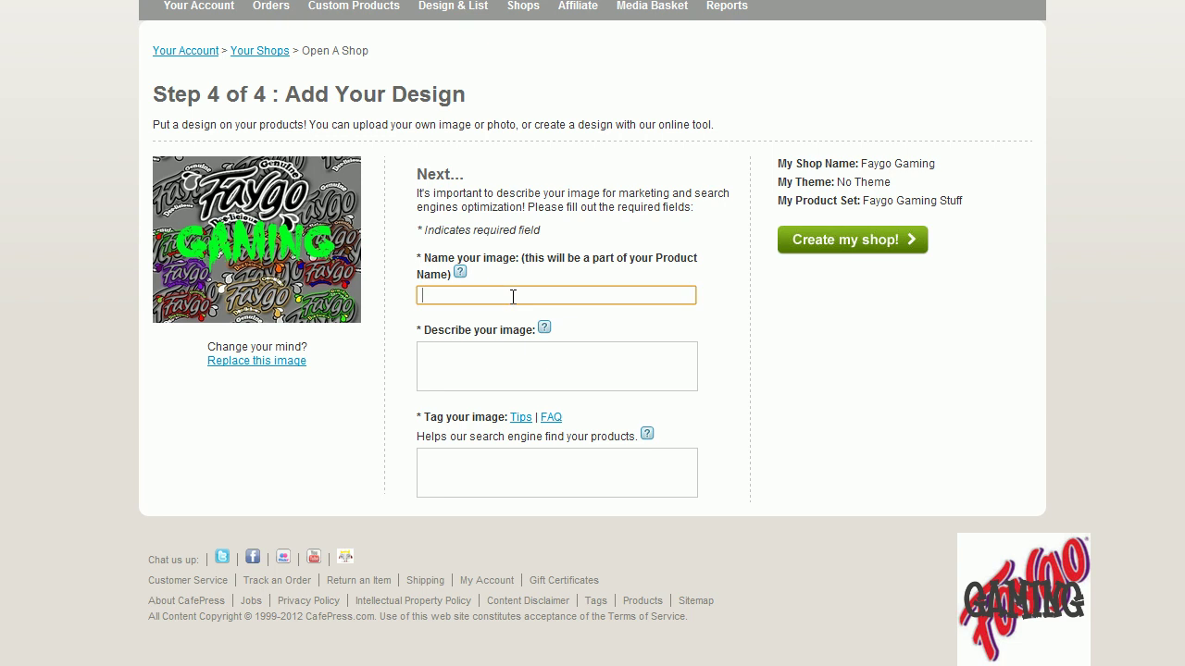
type("Faygo Gaming Logo")
left_click(494, 370)
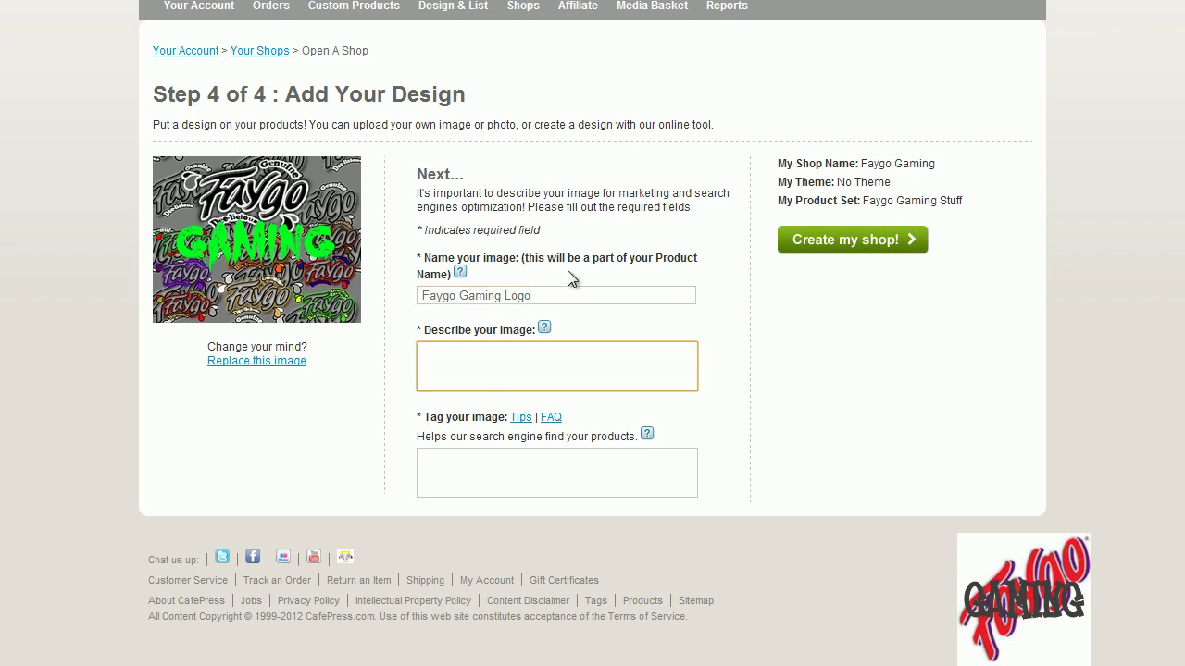
left_click_drag(548, 295, 434, 306)
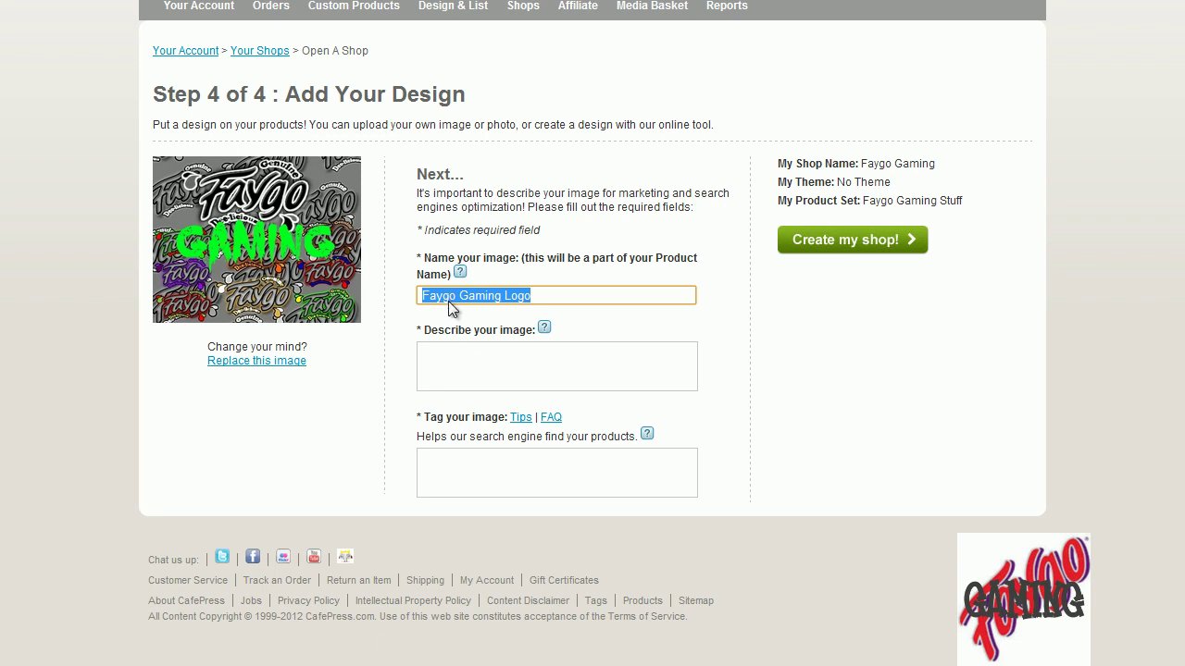
right_click(450, 303)
left_click(486, 378)
left_click(482, 380)
right_click(481, 379)
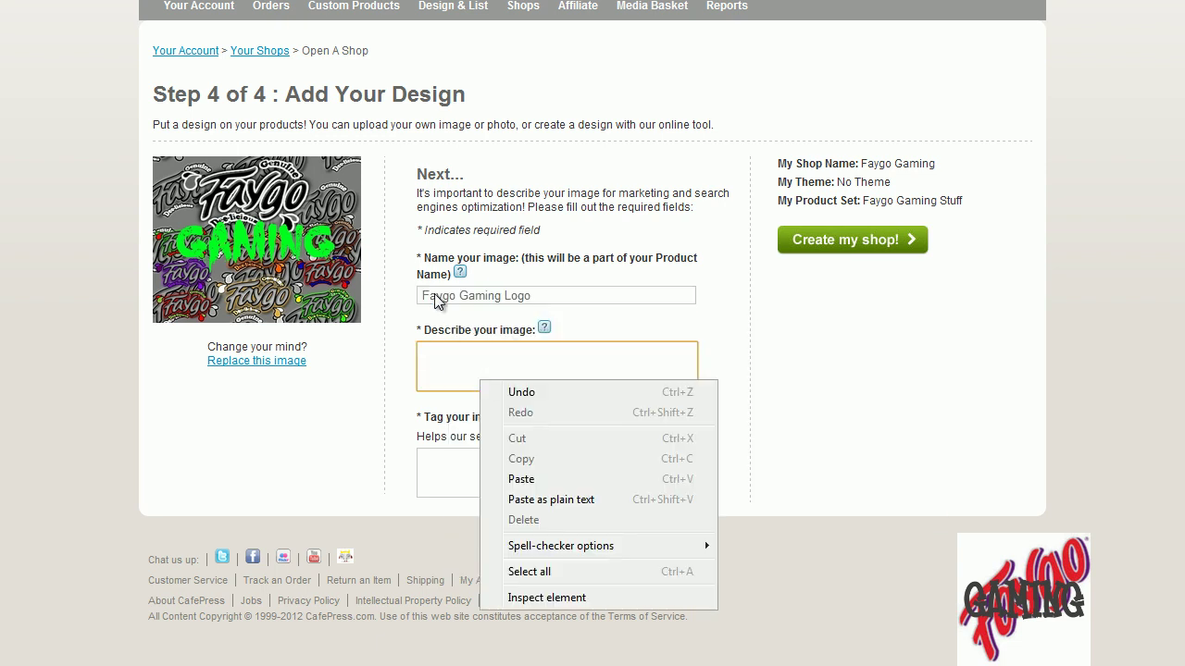
left_click(497, 479)
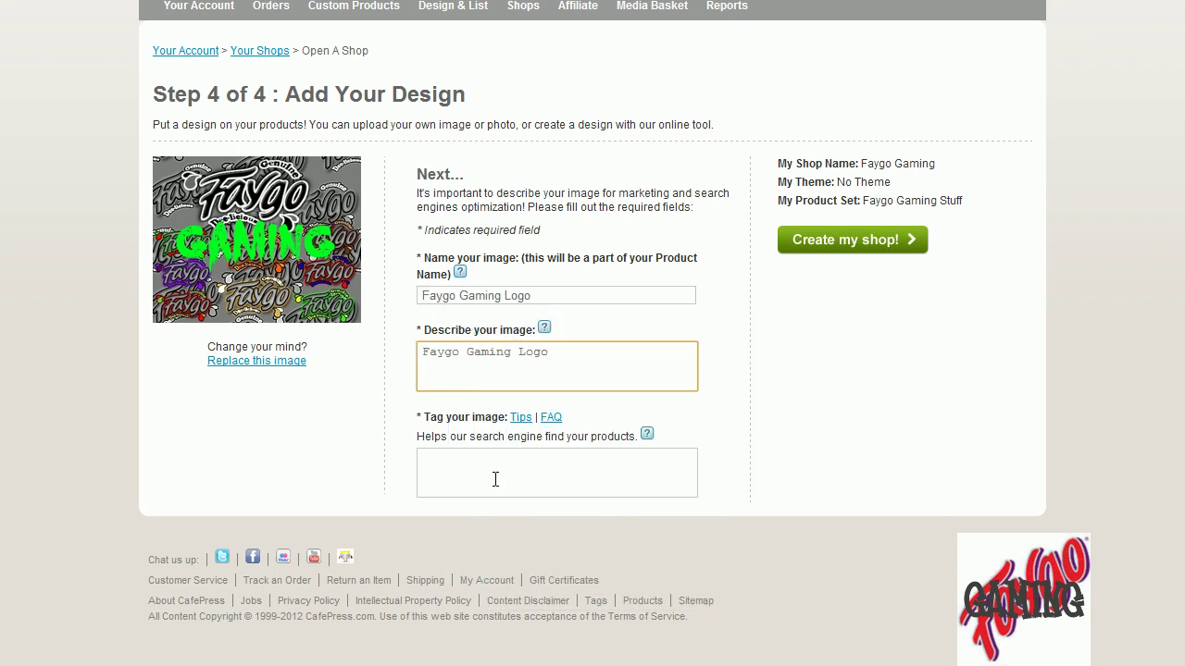
Step: Paste the name into the tags and join Faygo and Gaming into 'FaygoGaming'
left_click(496, 479)
right_click(495, 478)
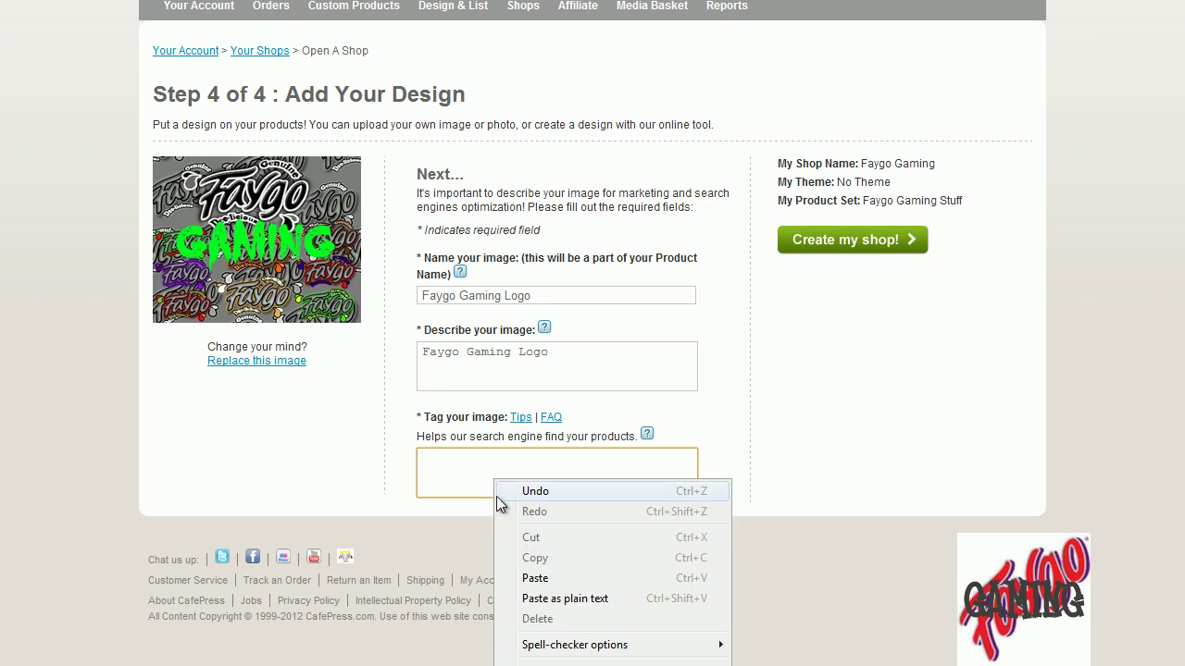
left_click(527, 579)
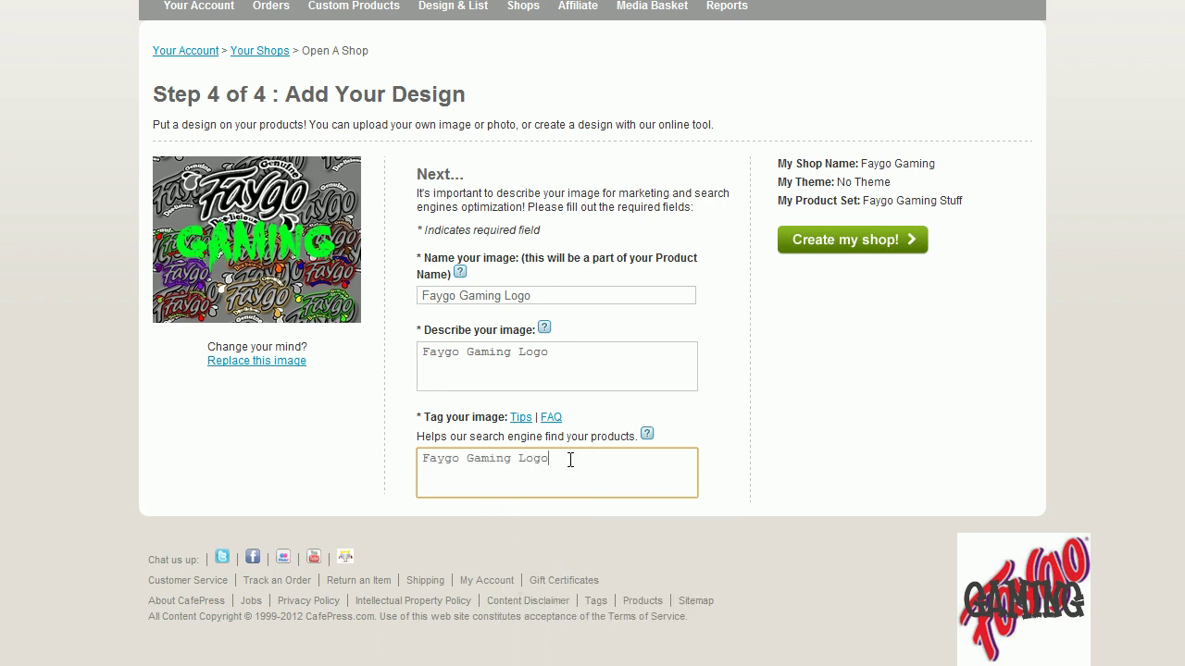
left_click(467, 460)
key("BackSpace")
Step: Copy the FaygoGaming tag and paste it again after Logo
left_click_drag(505, 460, 422, 460)
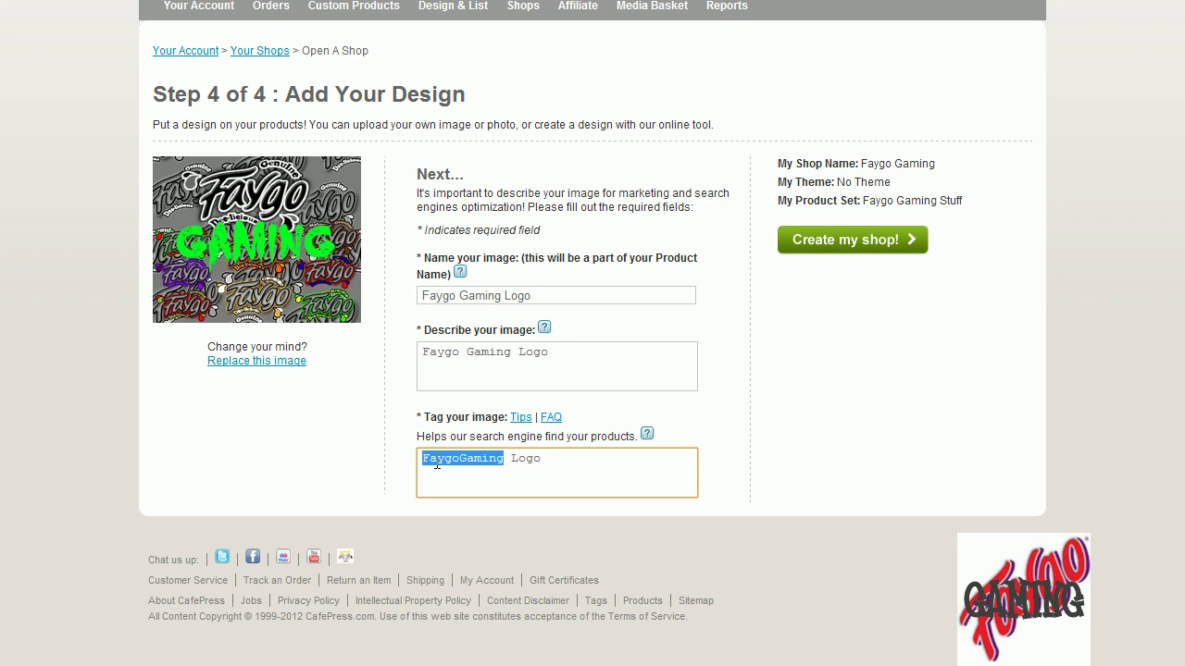
right_click(440, 461)
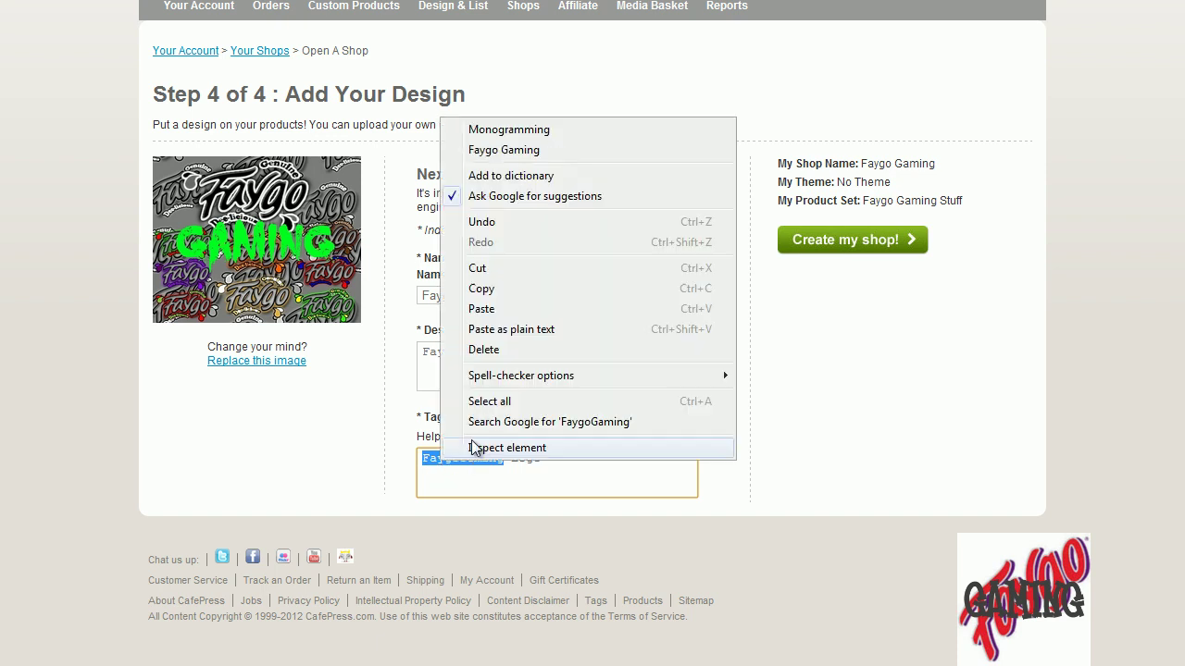
left_click(491, 290)
left_click(585, 464)
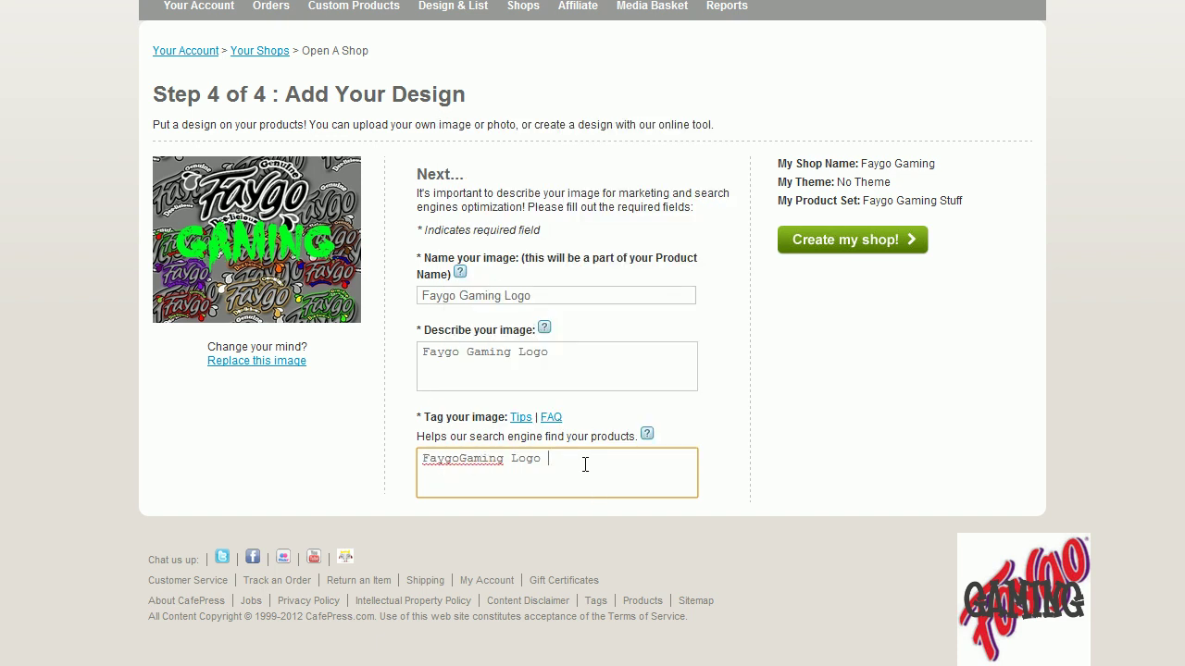
right_click(585, 465)
left_click(617, 562)
Step: Append the tags game, gamer, youtube, google and gameplay, then create the shop
left_click(588, 460)
left_click(664, 465)
type("gaming")
key("BackSpace")
key("BackSpace")
key("BackSpace")
type("e gamer youtube")
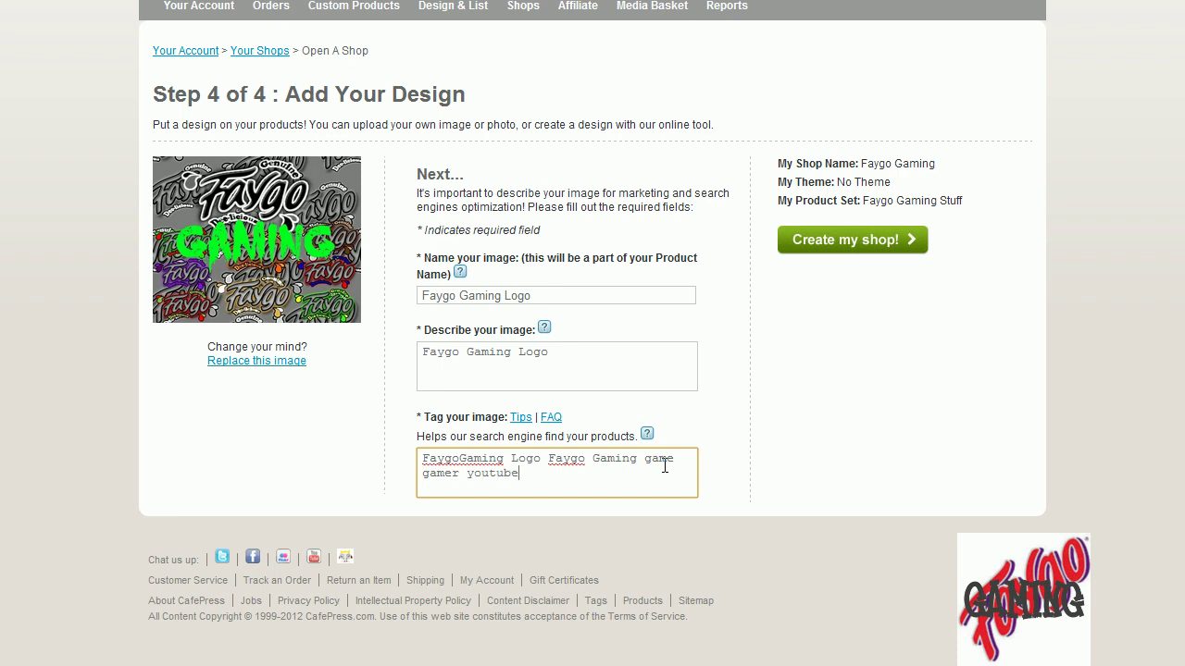
type(" google")
type("gameplay")
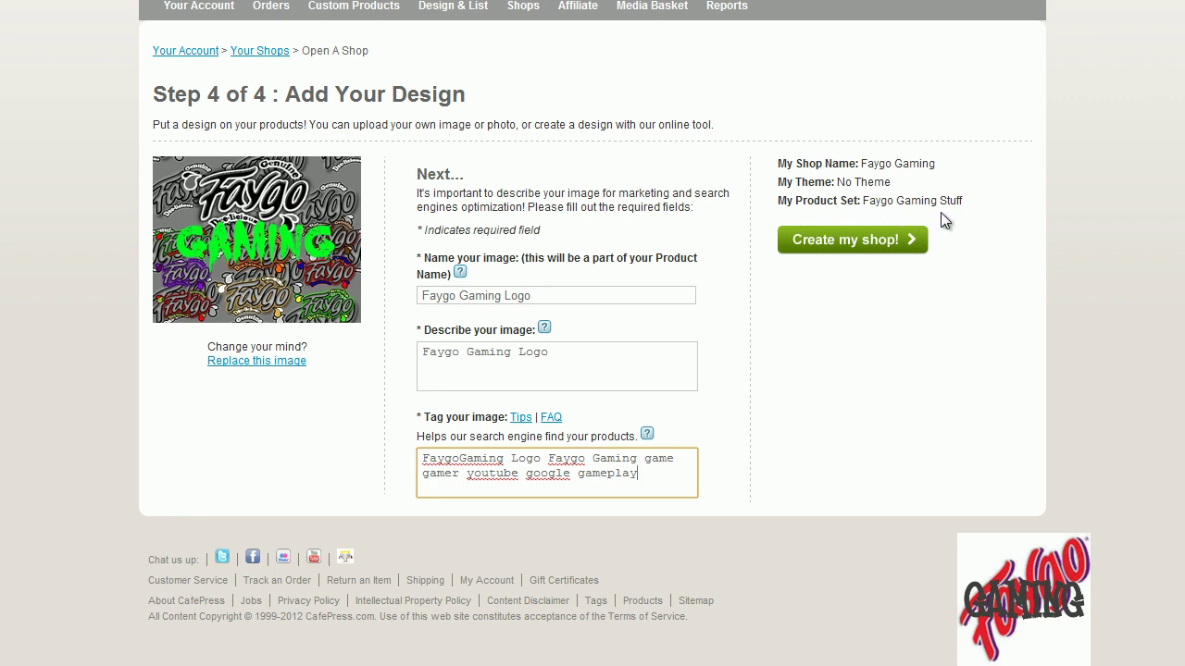
left_click(868, 250)
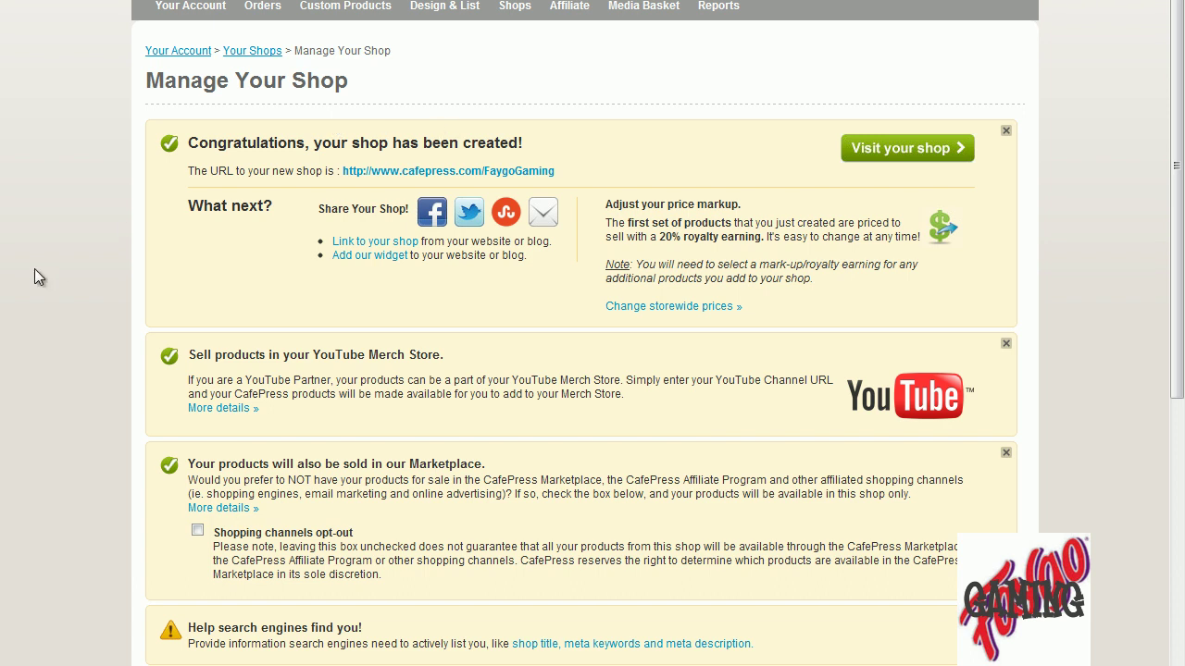
Step: Scroll through the new Faygo Gaming shop's grid of logo products
scroll(35, 268, "down", 4)
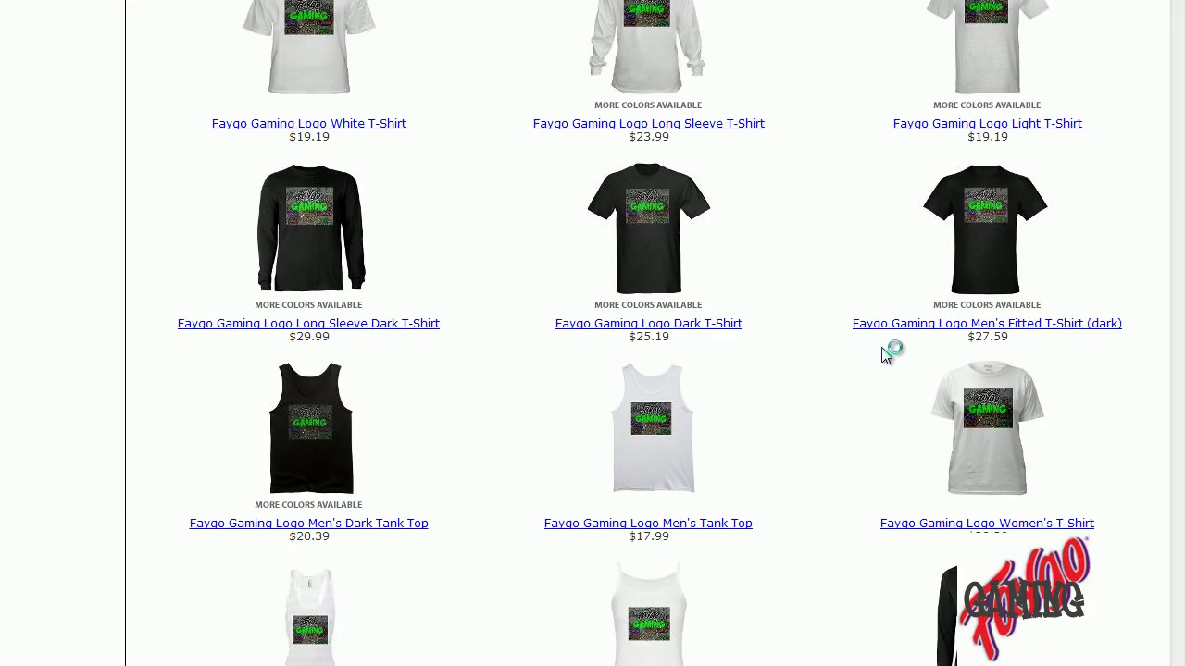
scroll(582, 373, "down", 10)
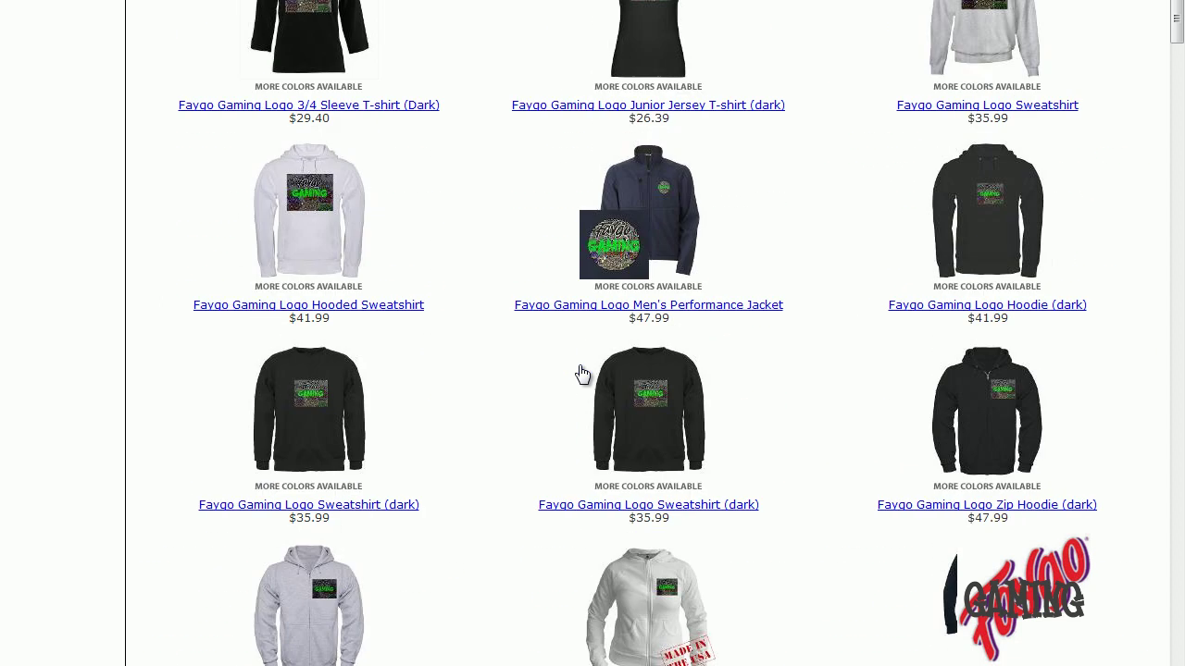
scroll(582, 373, "down", 8)
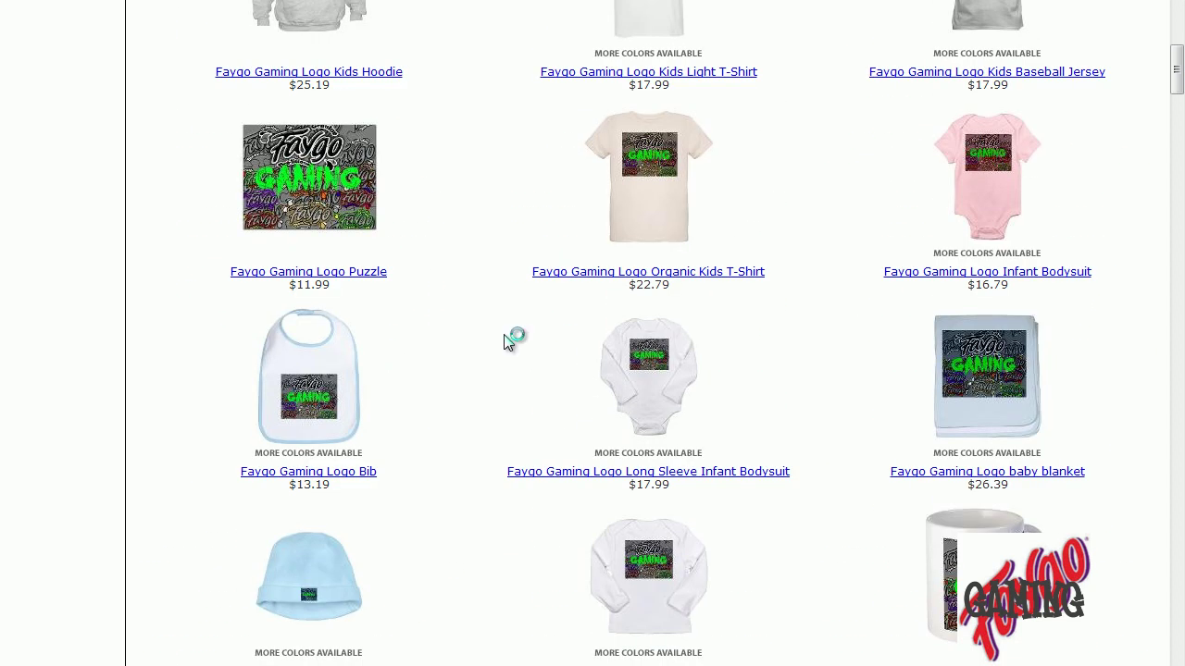
scroll(453, 348, "down", 3)
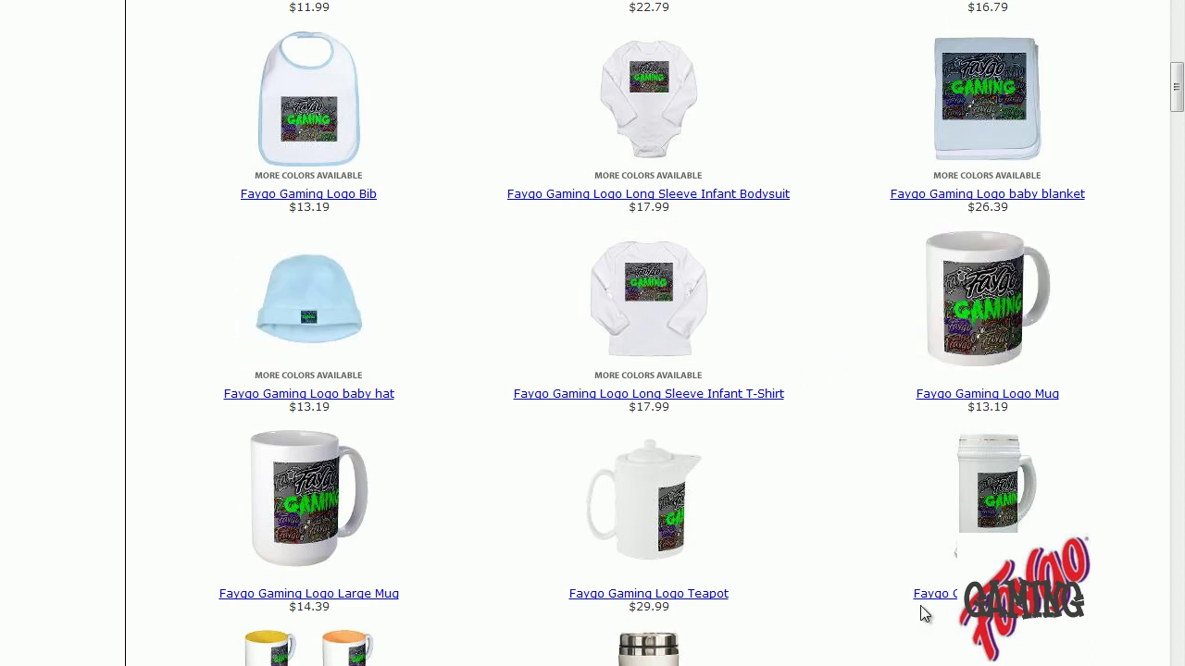
scroll(916, 593, "down", 4)
scroll(912, 579, "down", 8)
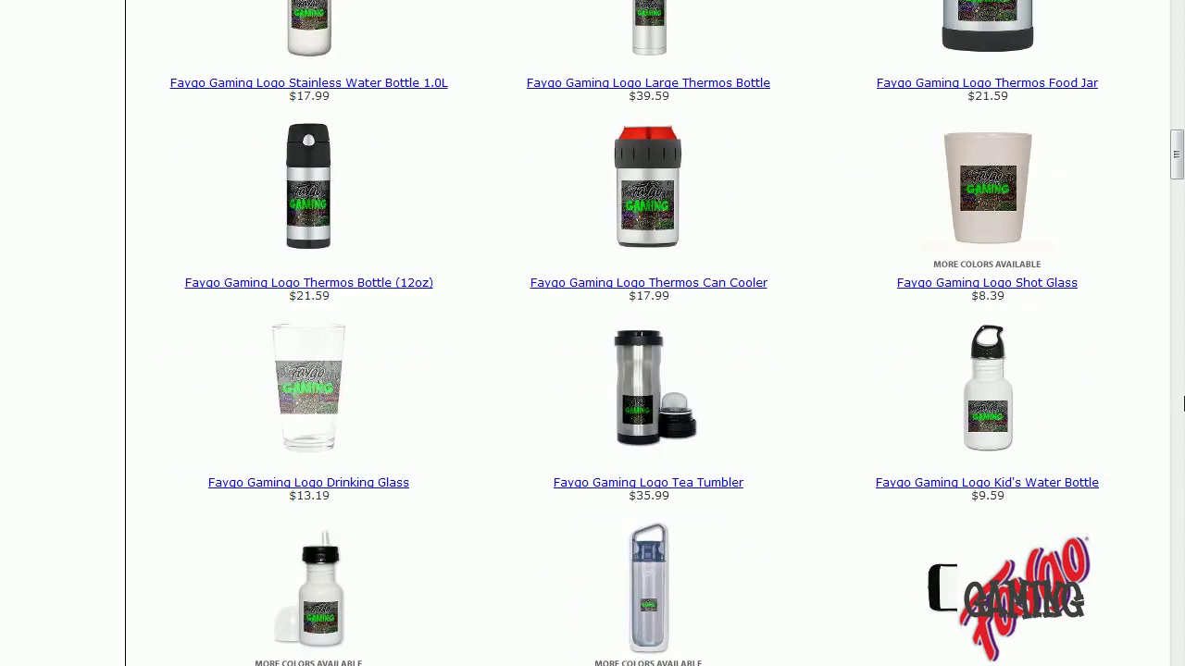
left_click_drag(1176, 156, 1177, 42)
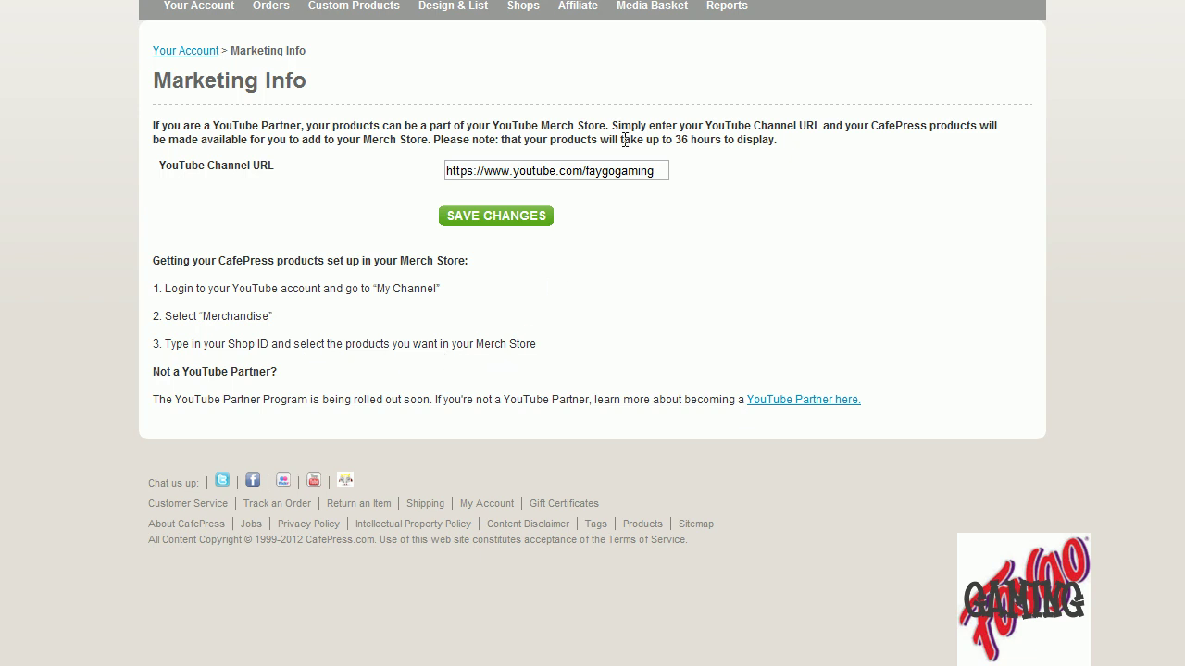
Step: Check the FaygoGaming YouTube Channel URL in Marketing Info and save the changes
left_click_drag(656, 171, 458, 175)
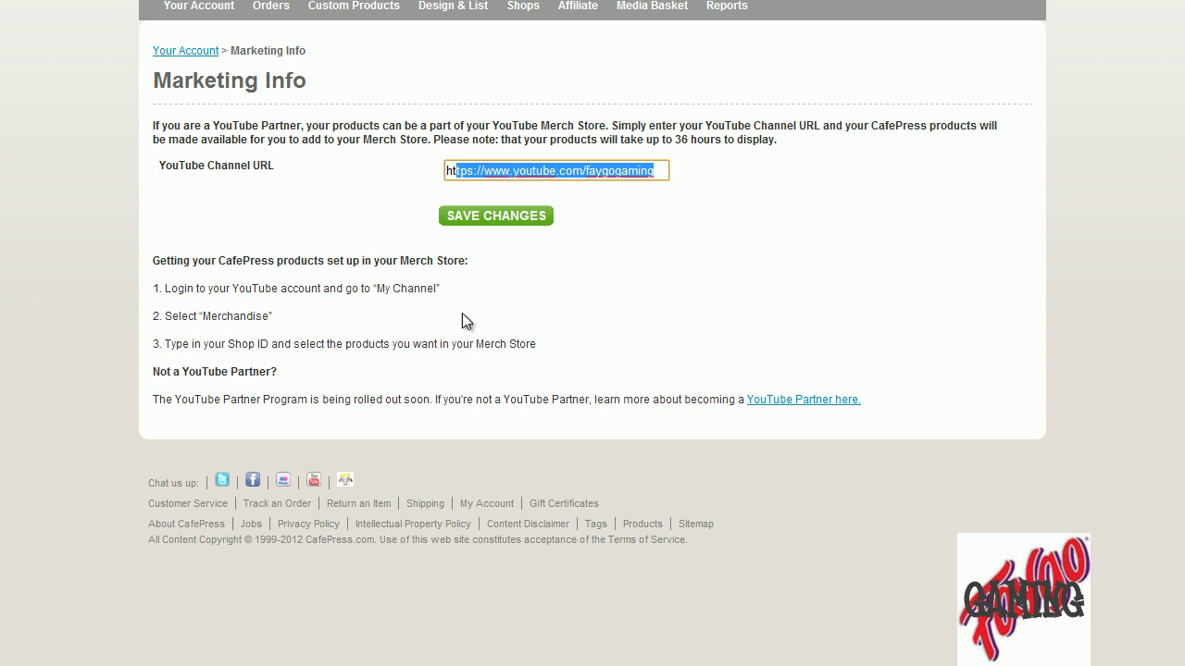
left_click(676, 275)
left_click(524, 222)
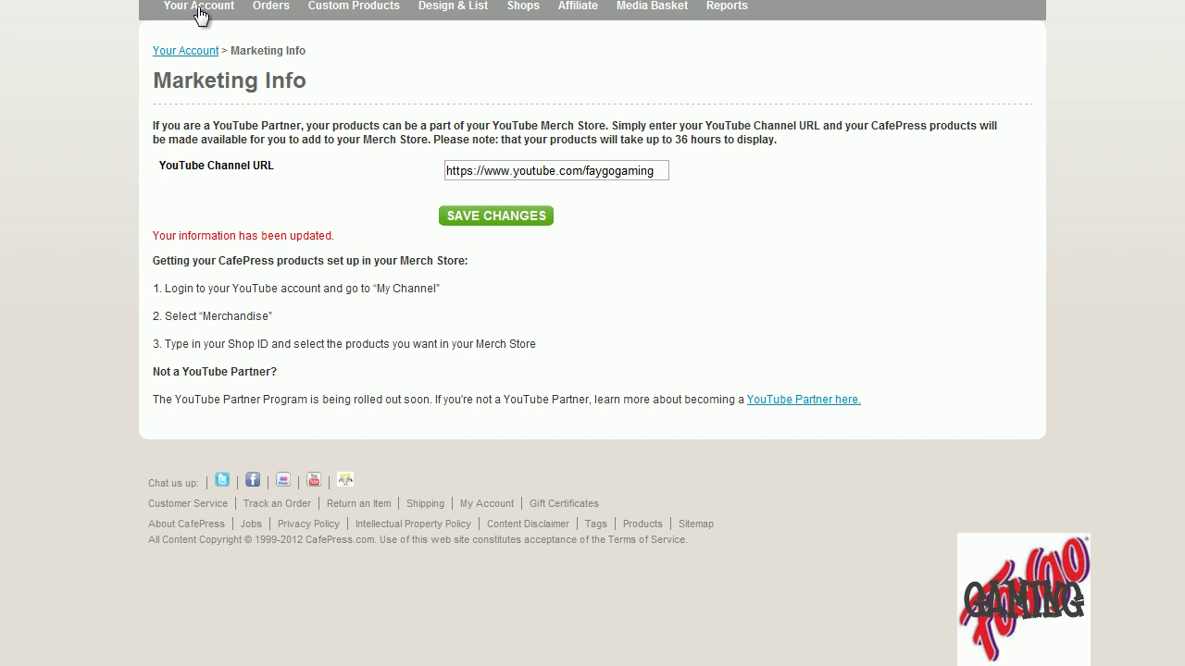
Step: Review the account's Login Information page under Your Account
mouse_move(197, 12)
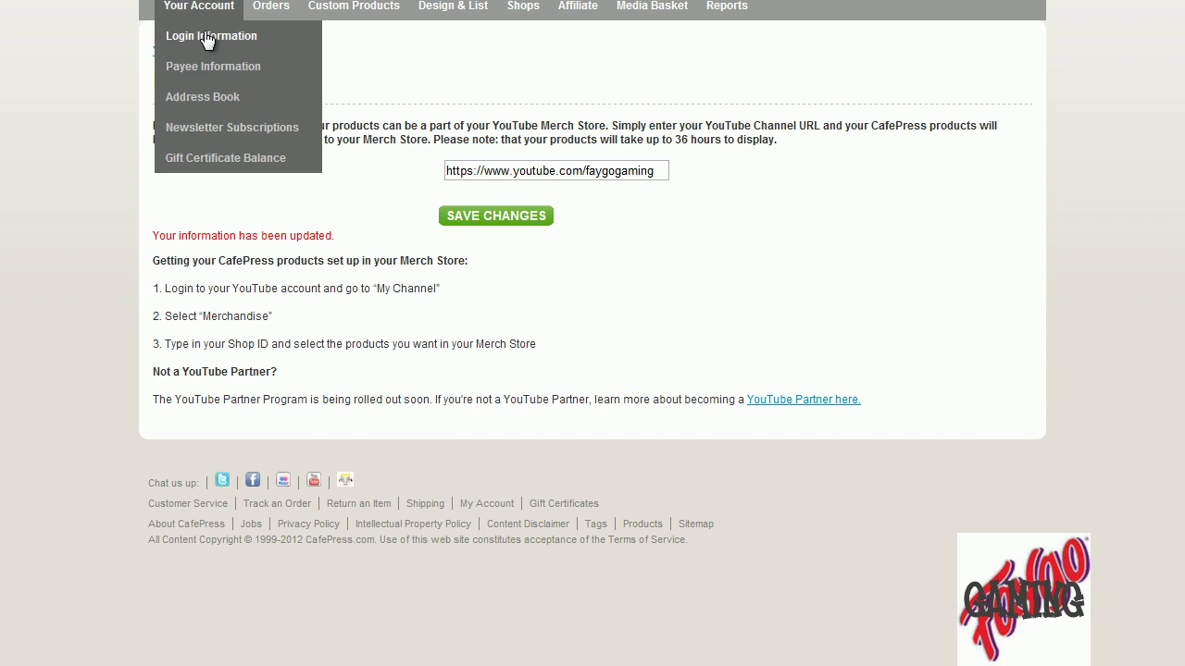
left_click(207, 37)
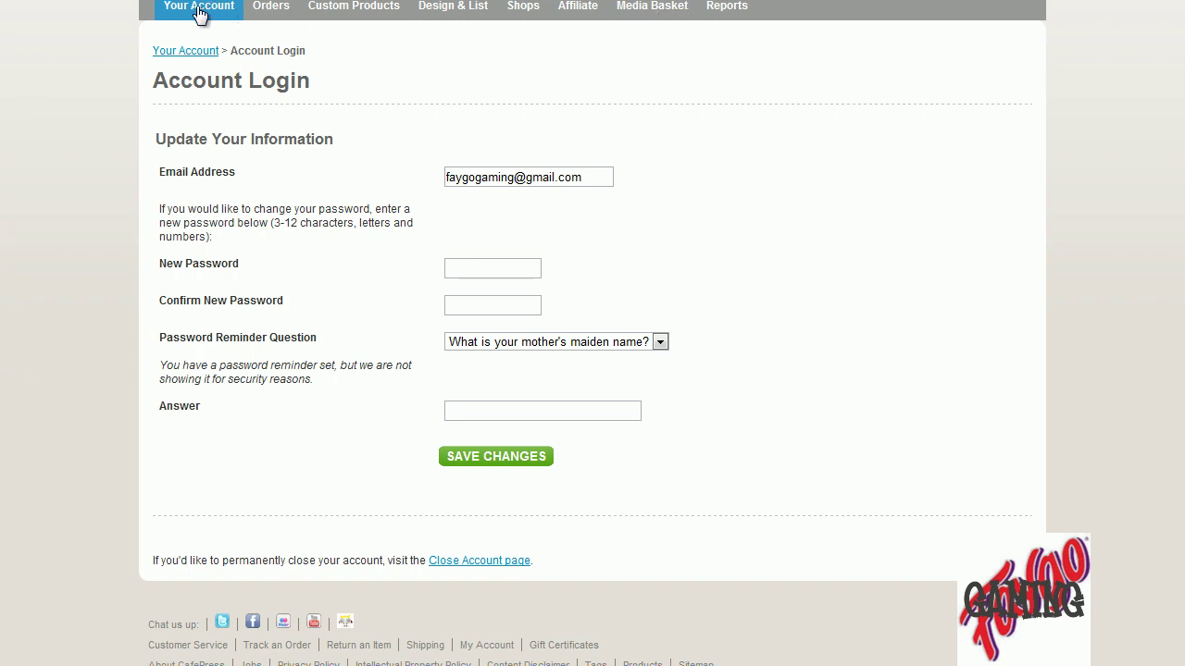
mouse_move(197, 11)
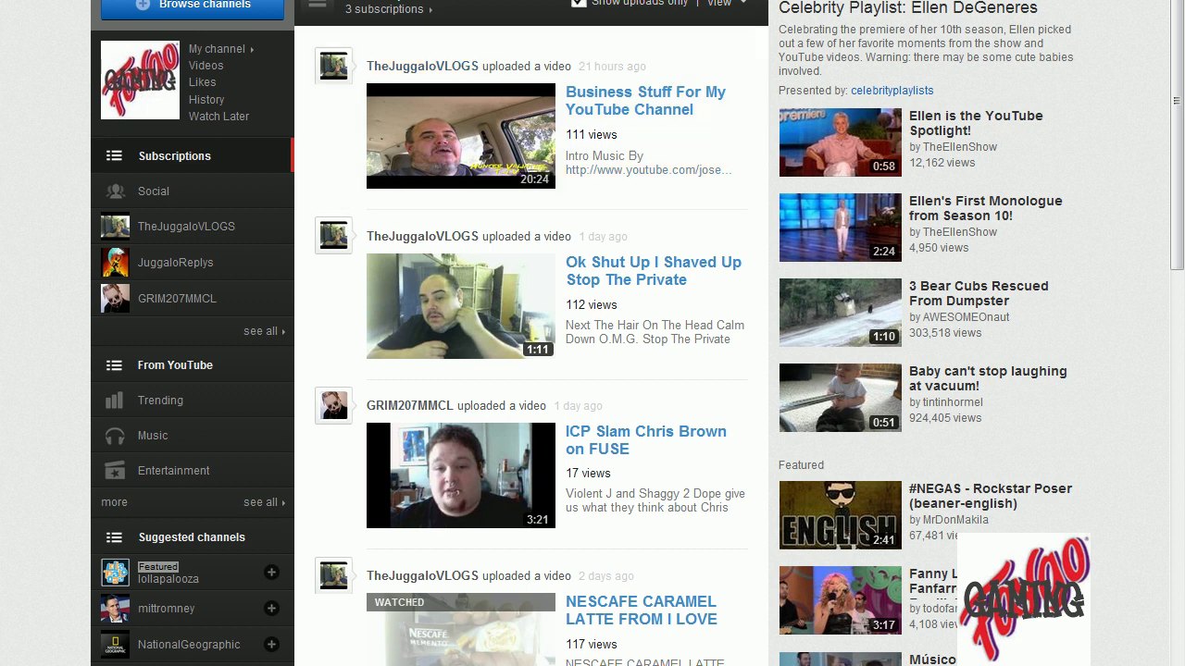
Step: Go to the FaygoGaming channel's Store tab and open the store offers and description editor
scroll(970, 13, "up", 3)
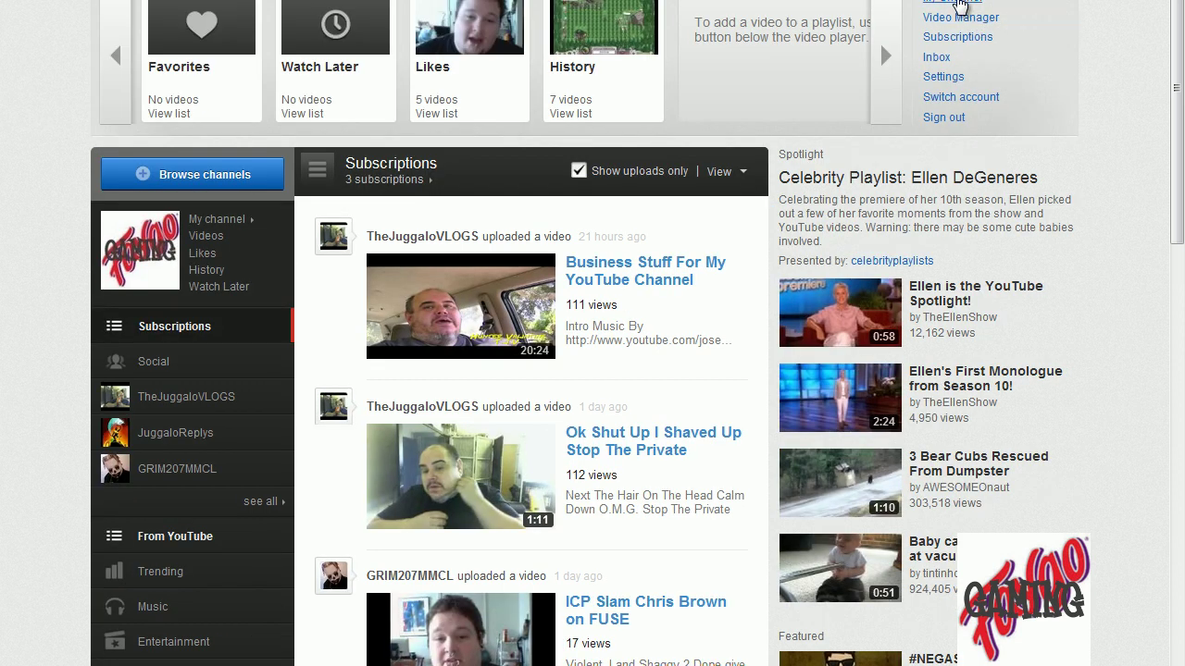
left_click(958, 5)
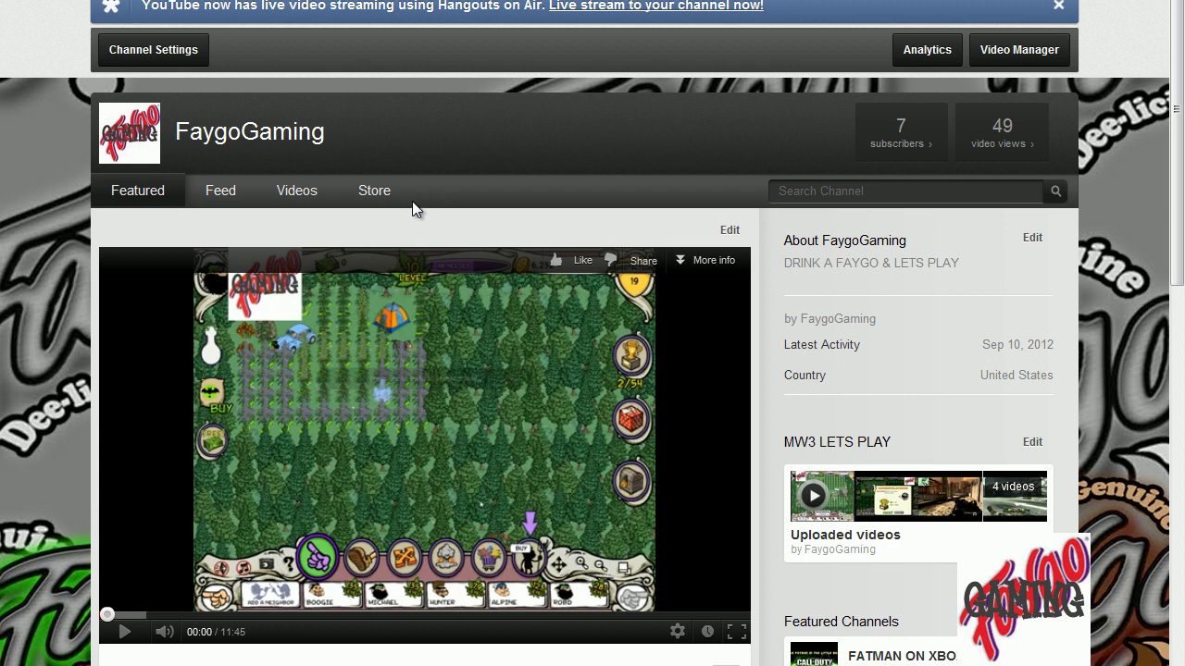
left_click(387, 198)
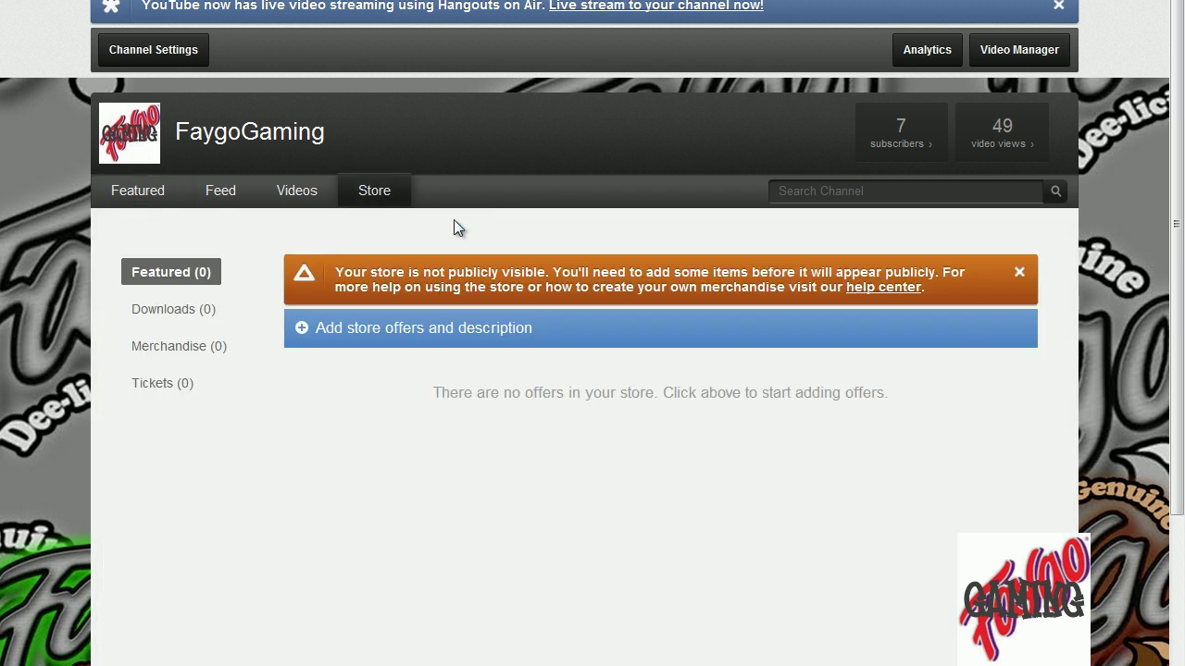
left_click(355, 330)
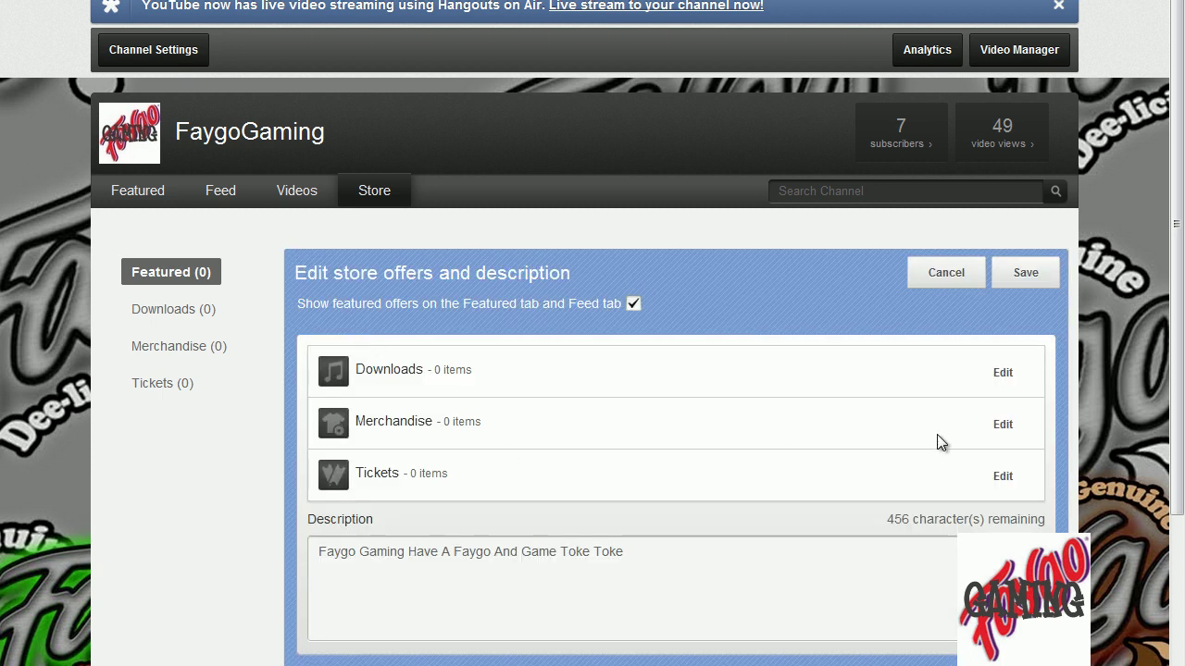
Step: Edit Merchandise and search the affiliates for FaygoGaming, which returns 0 offers
left_click(997, 426)
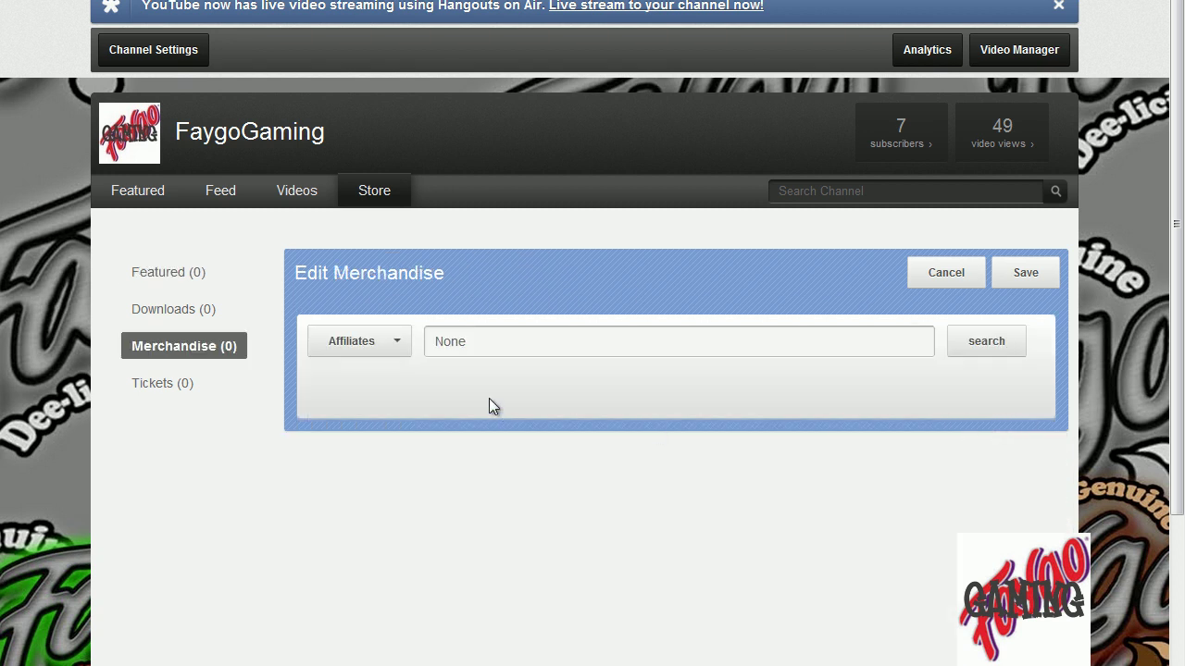
left_click(403, 355)
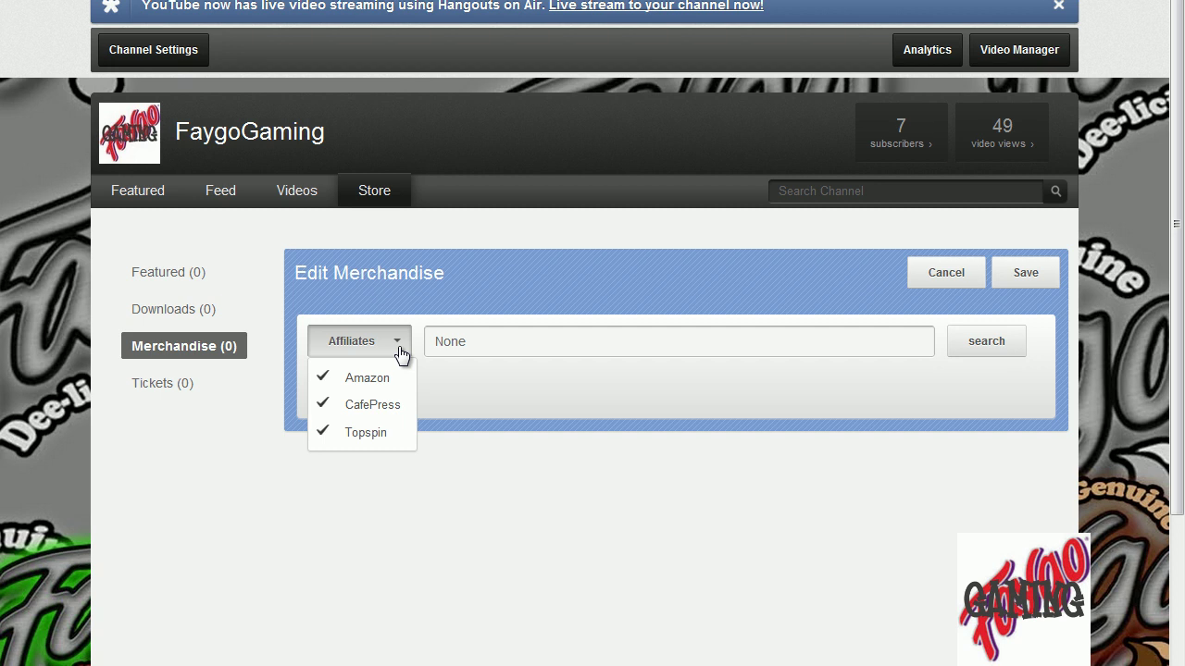
left_click(373, 380)
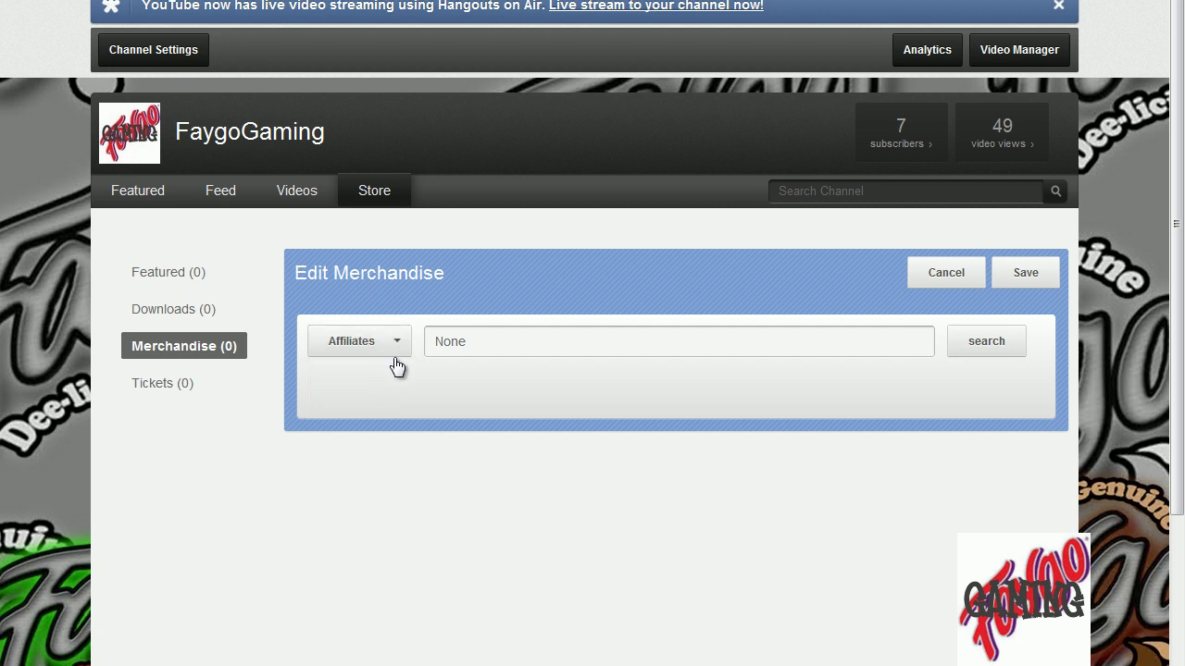
double_click(537, 350)
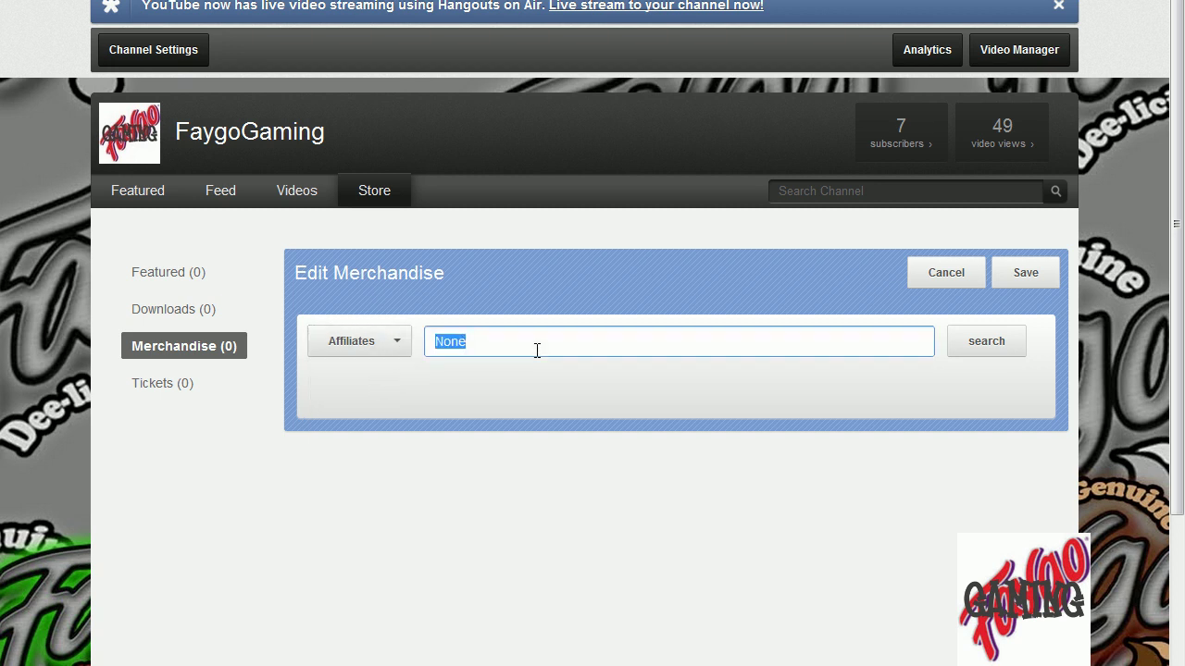
type("faygo")
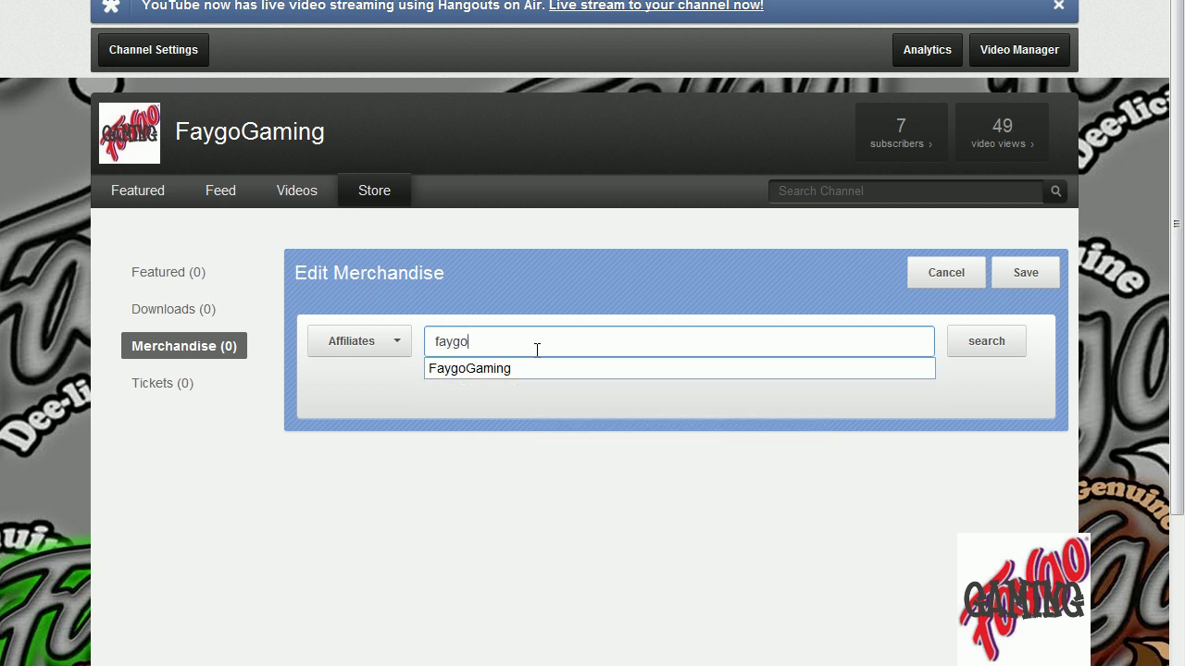
left_click(524, 371)
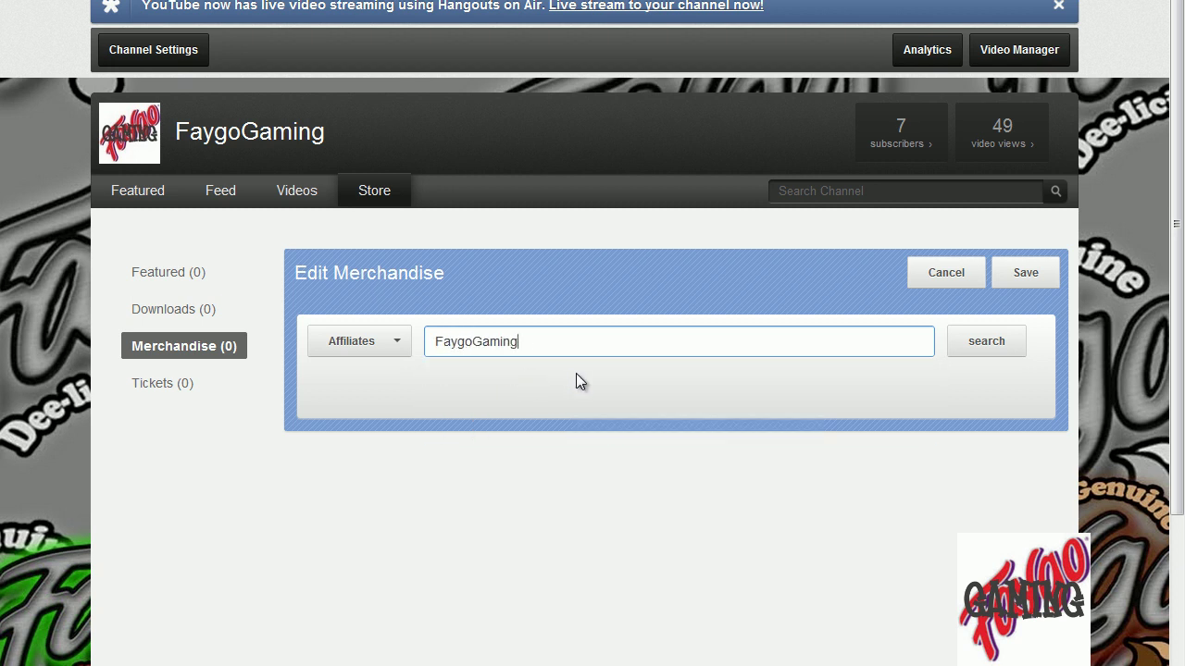
left_click(965, 339)
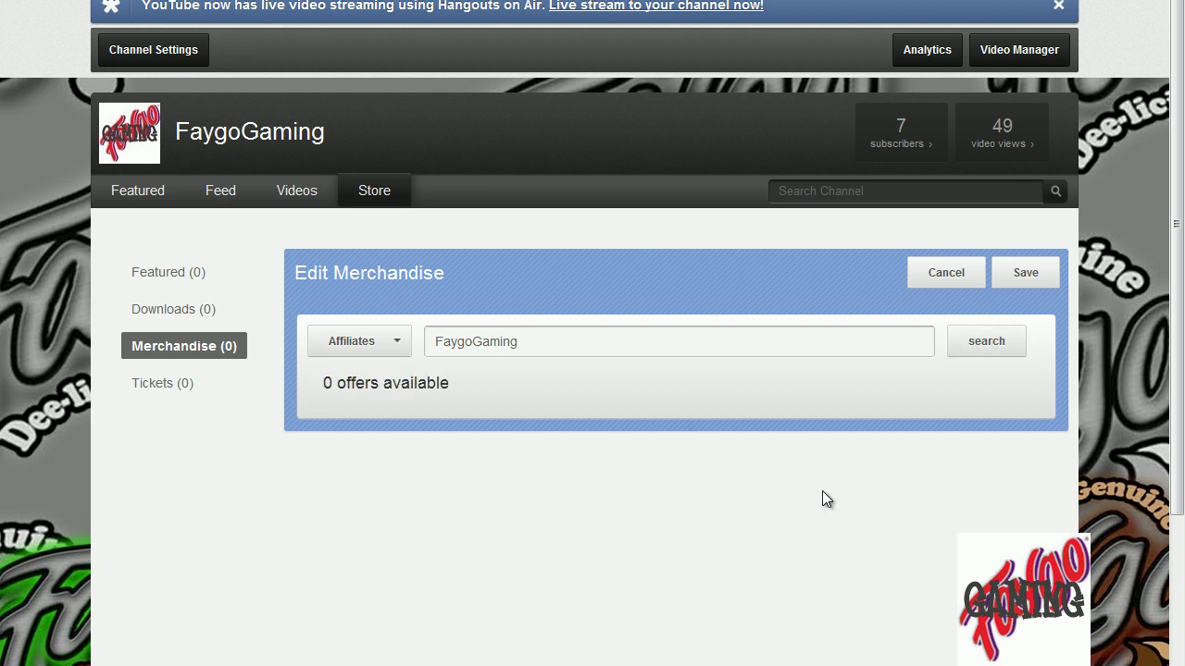